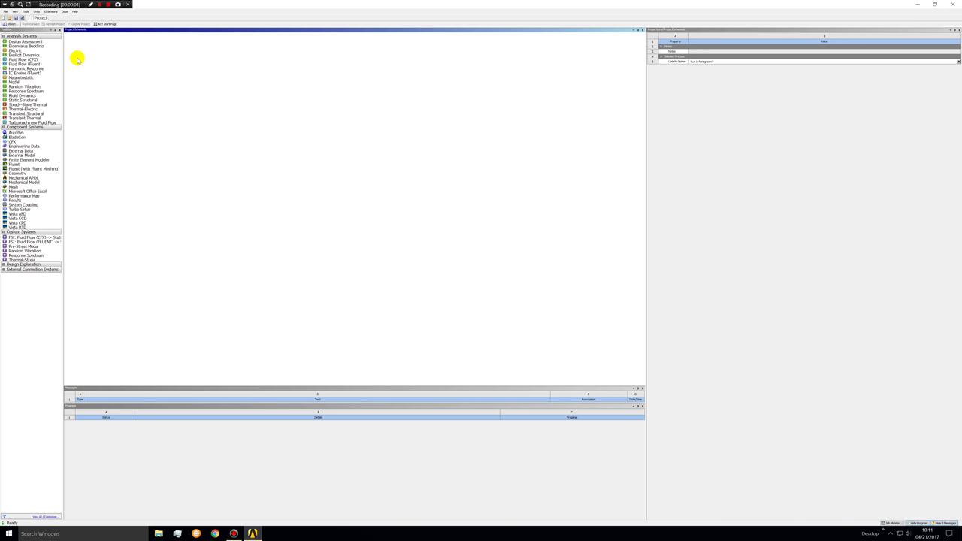
Add Fluid Flow (CFX) and Static Structural systems, and share the CFX geometry with the structural system
drag(37, 59, 103, 62)
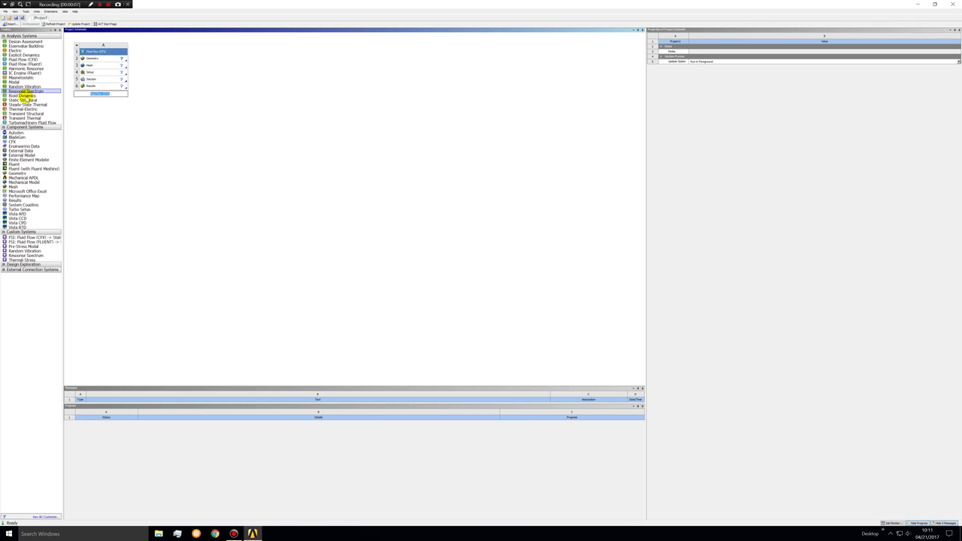
drag(24, 100, 171, 61)
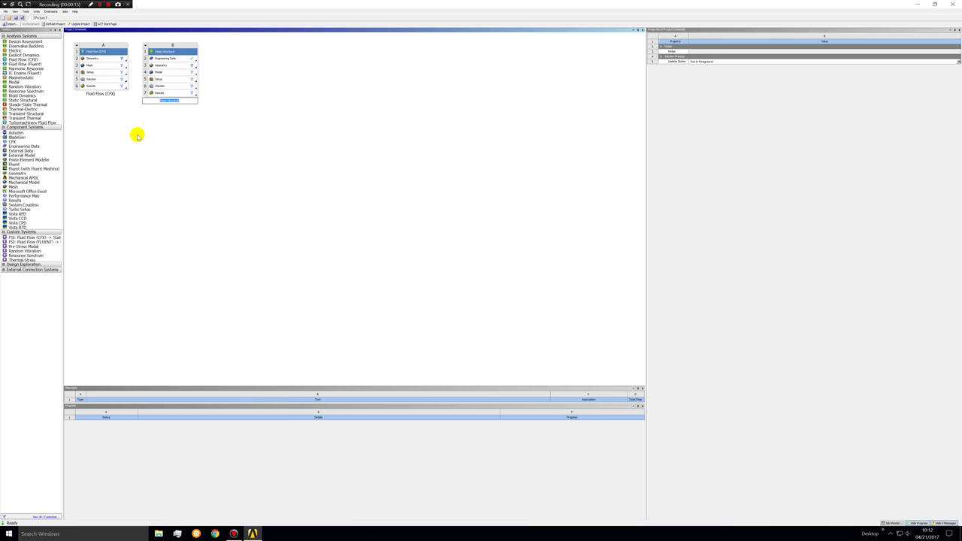
click(93, 58)
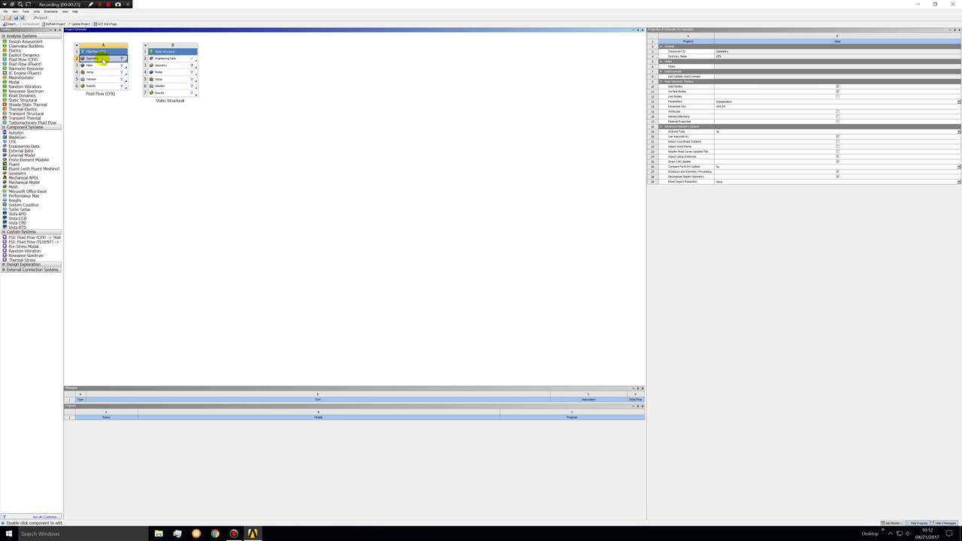
drag(103, 58, 157, 66)
Open the shared geometry in DesignModeler, select XYPlane and bring up the Create menu
double_click(97, 59)
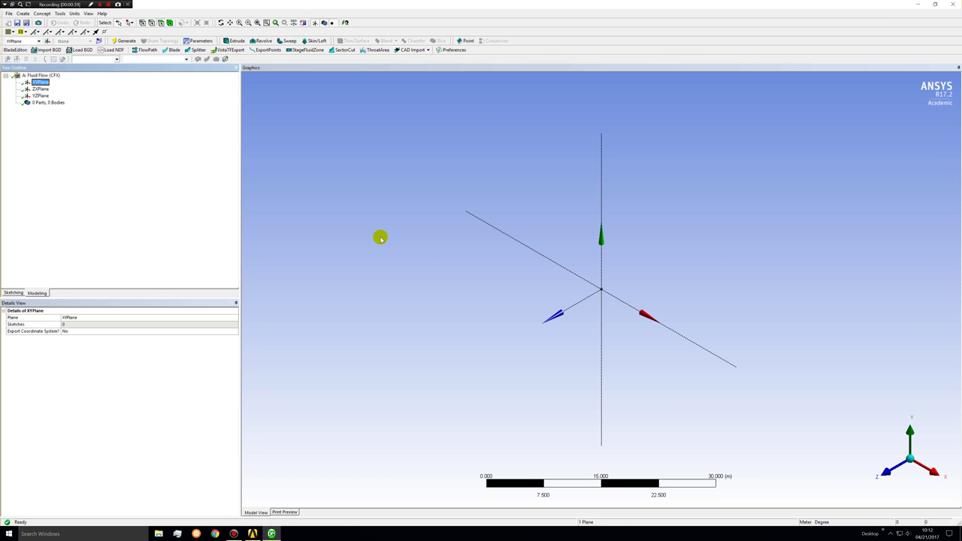
middle_drag(548, 358, 664, 303)
click(39, 83)
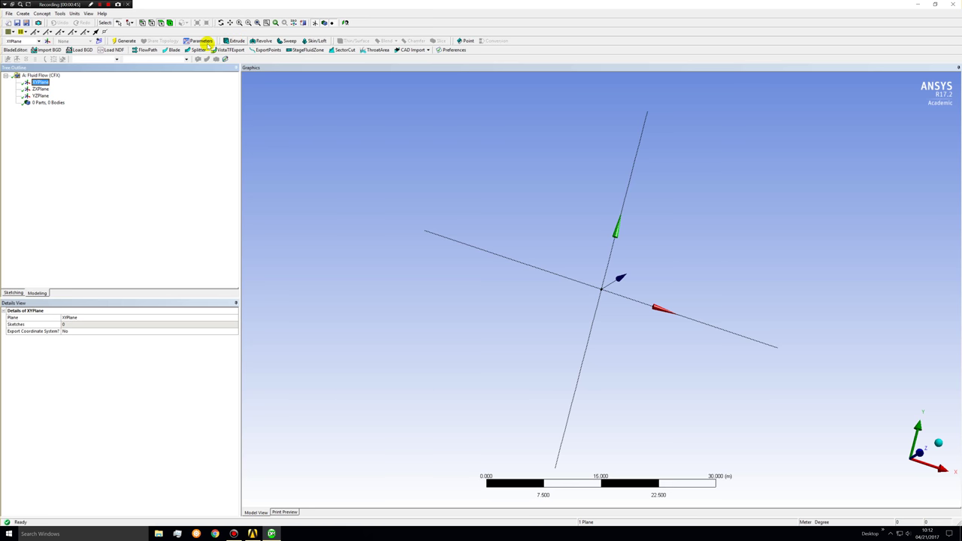
middle_drag(665, 357, 350, 317)
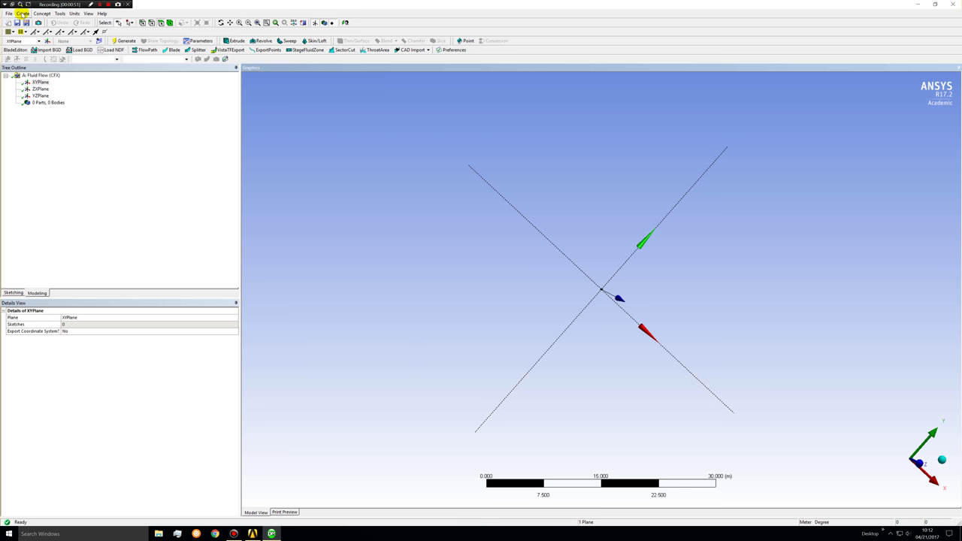
click(22, 14)
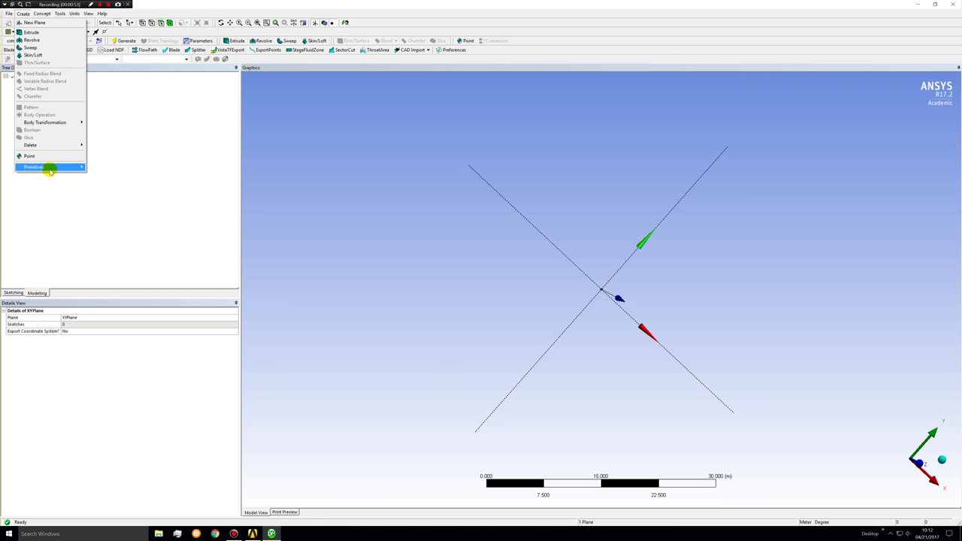
Add a Pyramid primitive on the XYPlane set to Add Frozen with Axis Z Component enabled
mouse_move(47, 167)
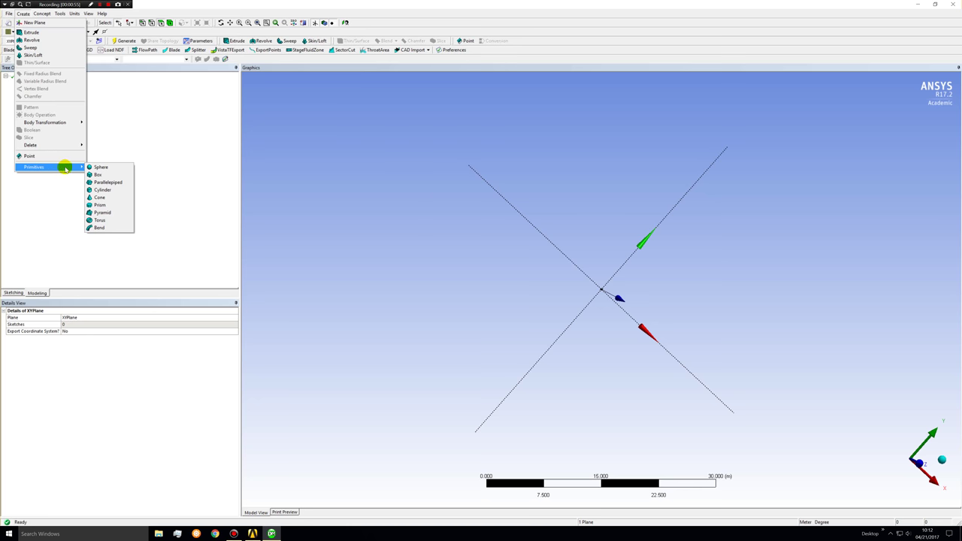
click(103, 213)
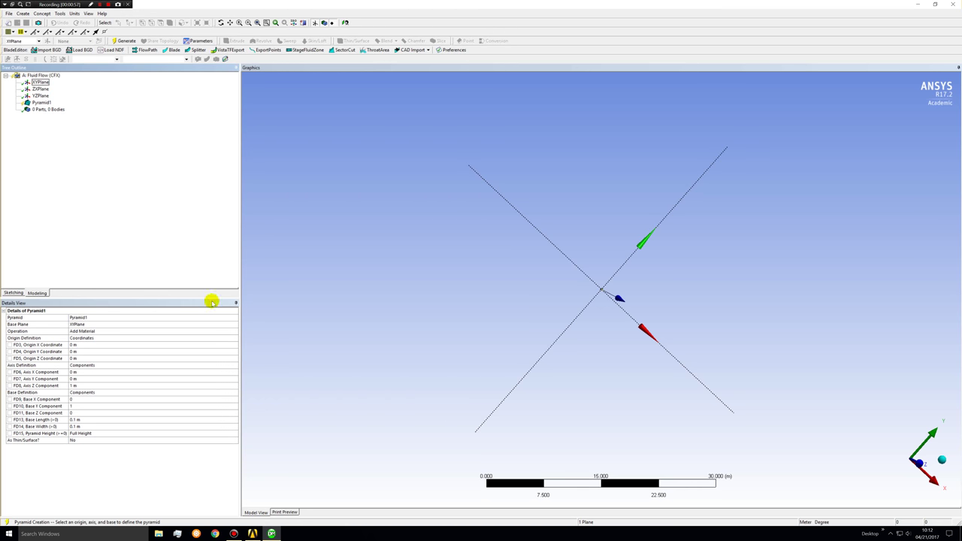
click(163, 331)
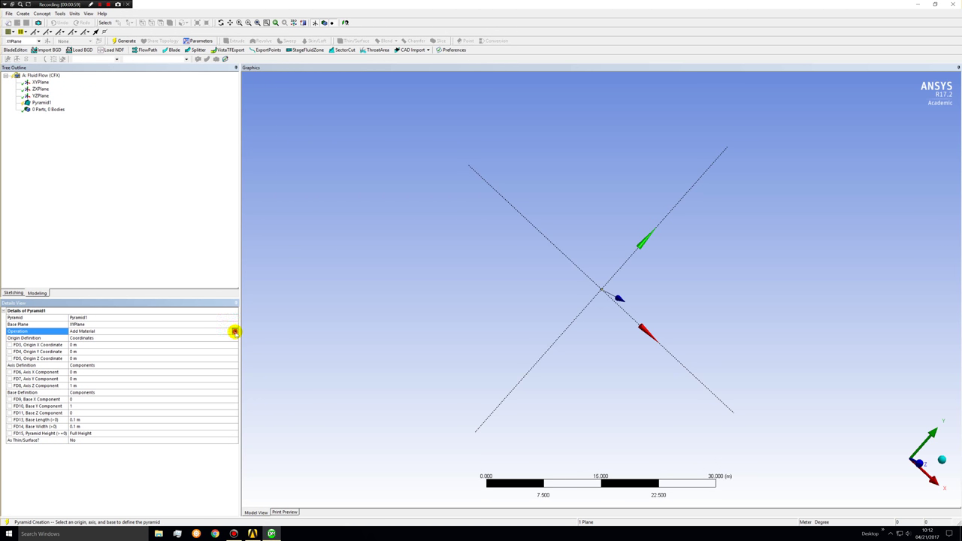
click(234, 331)
click(170, 338)
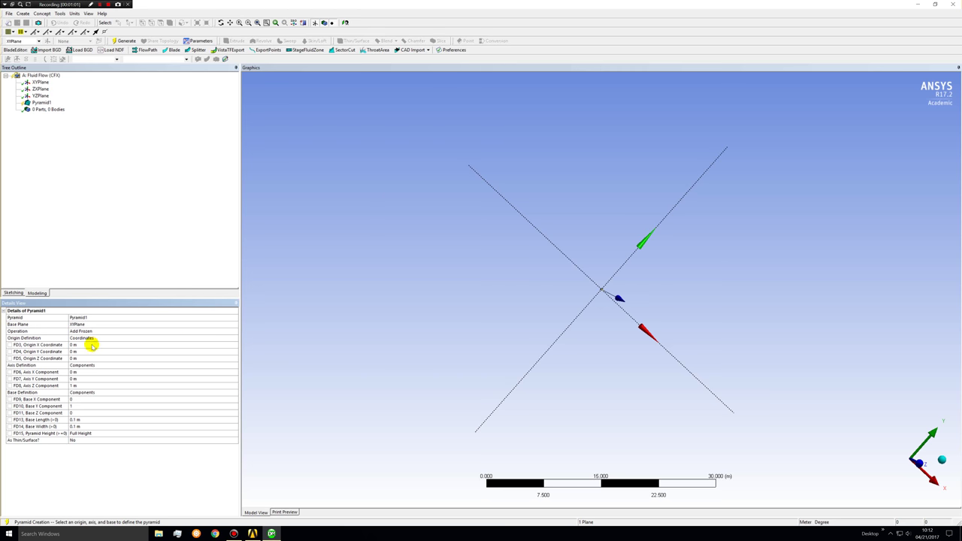
click(81, 386)
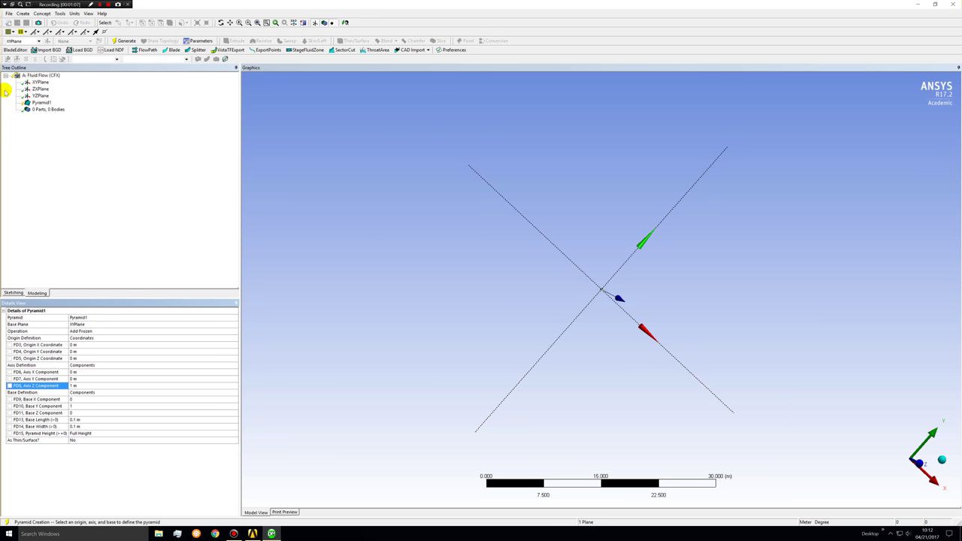
click(42, 102)
right_click(43, 103)
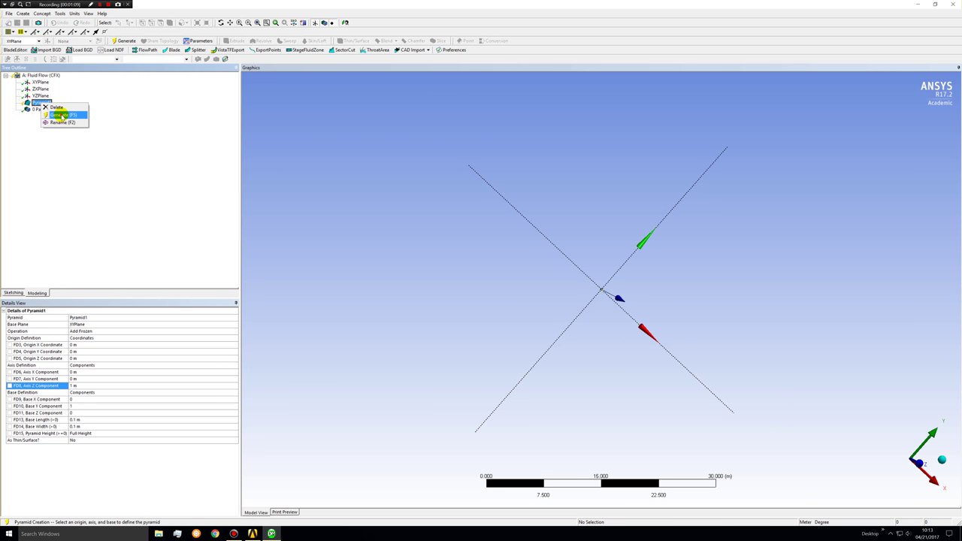
Generate Pyramid1, then zoom and orbit around the tall, slender pyramid solid
click(60, 115)
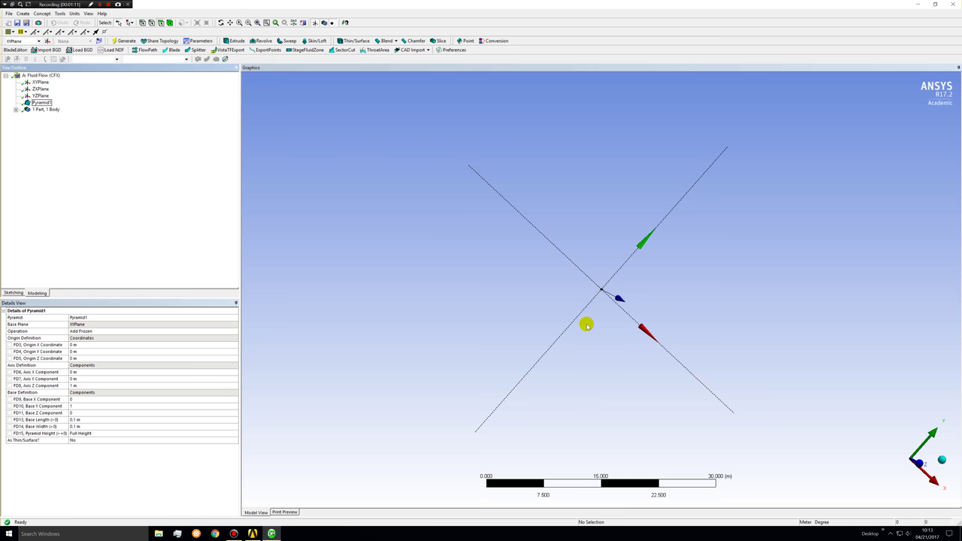
right_drag(589, 265, 619, 303)
right_drag(543, 315, 613, 370)
middle_drag(658, 389, 598, 279)
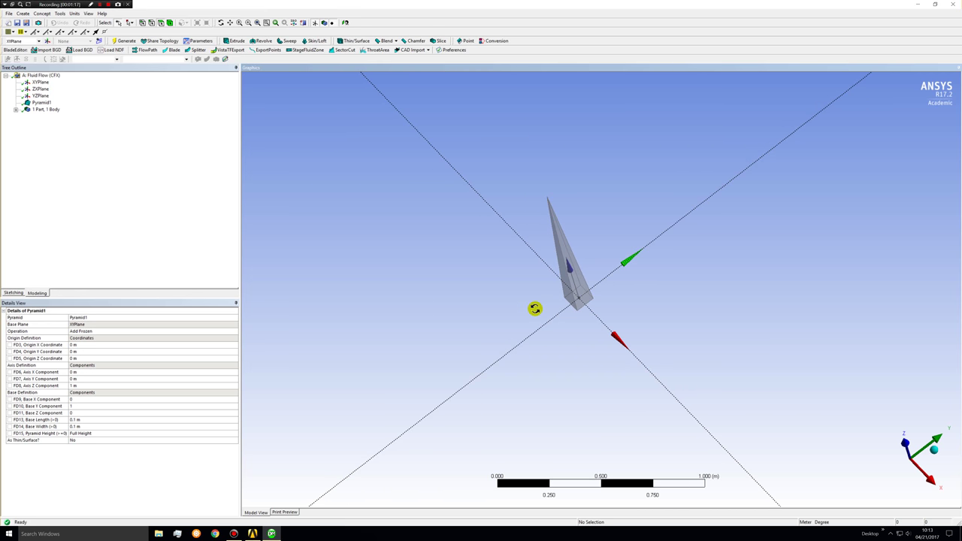
middle_drag(532, 308, 595, 296)
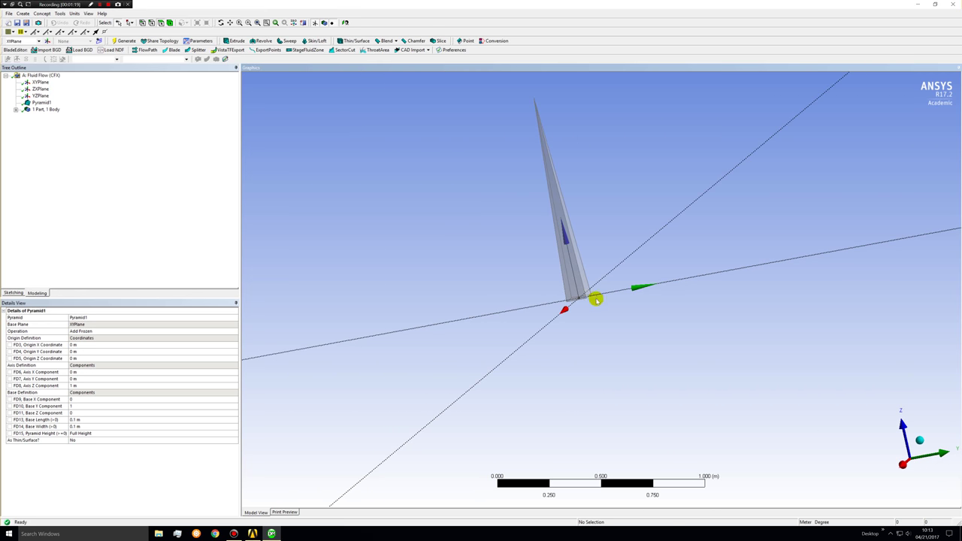
middle_drag(553, 141, 592, 411)
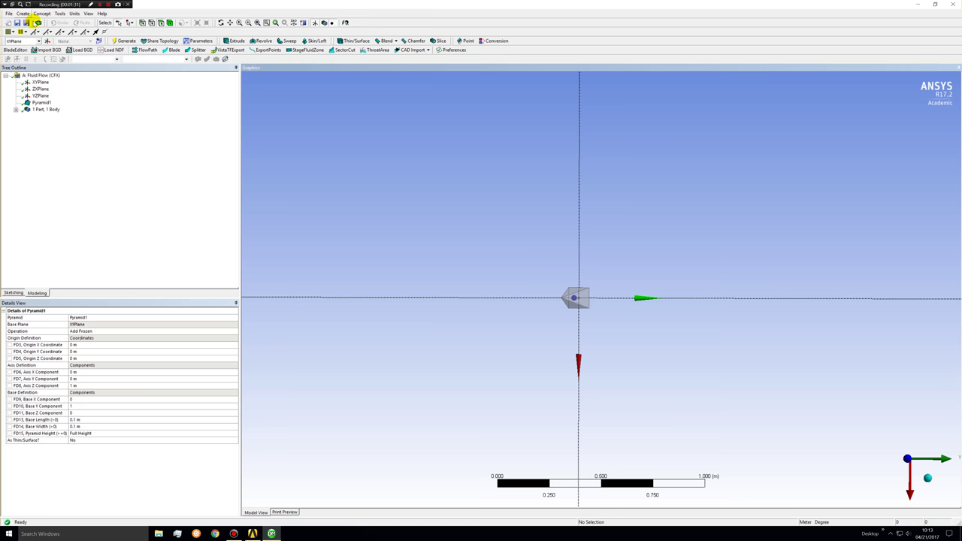
Create Sketch1 on the XYPlane and switch to sketching mode
click(40, 82)
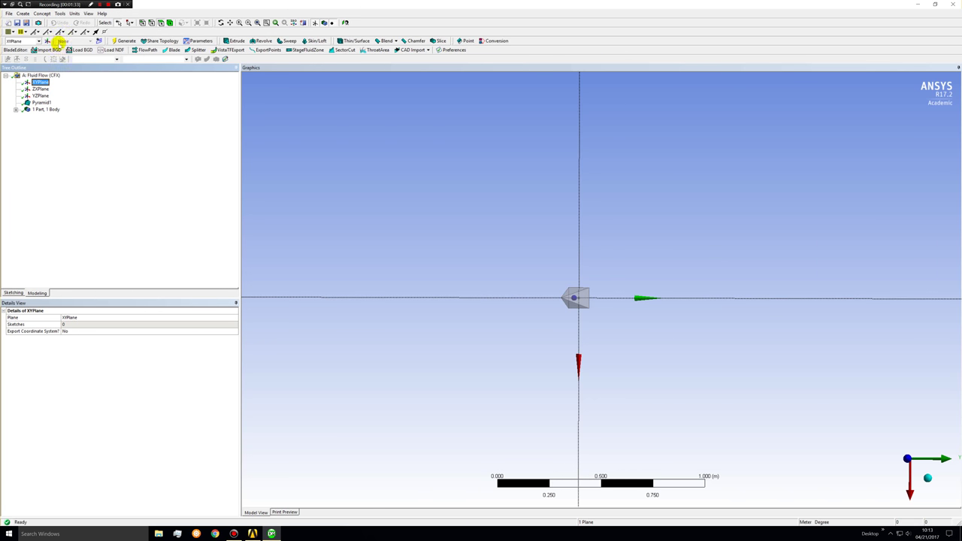
click(98, 40)
click(13, 293)
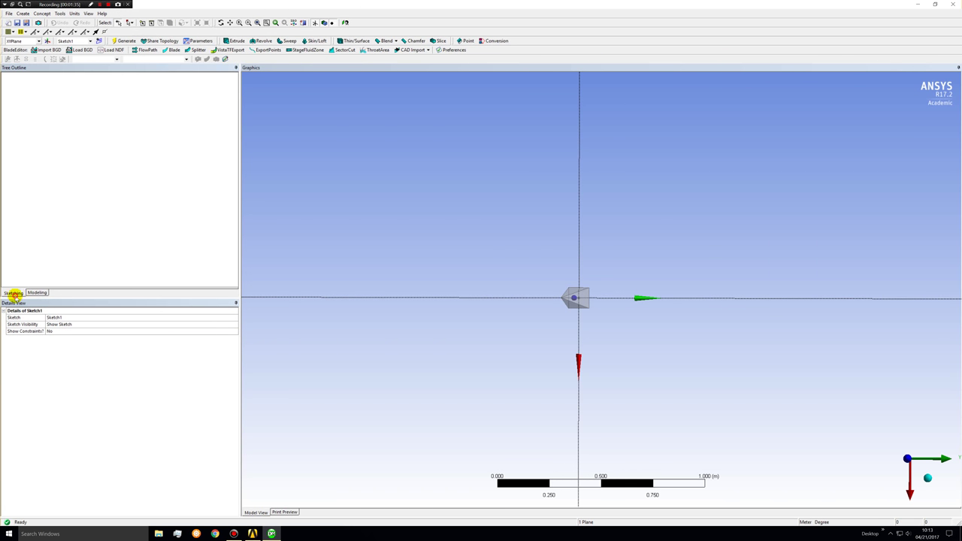
Draw two rectangles from the origin enclosing the pyramid's base
click(22, 119)
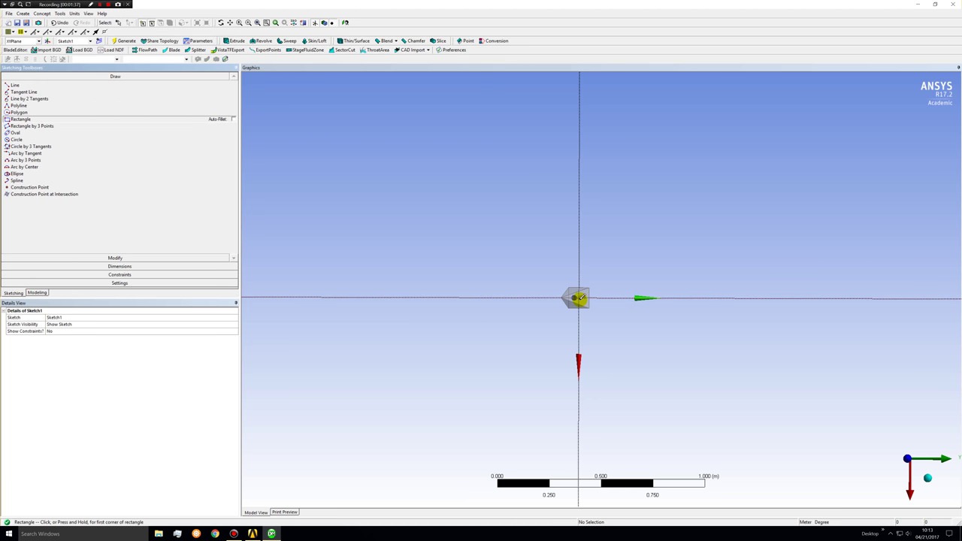
click(578, 297)
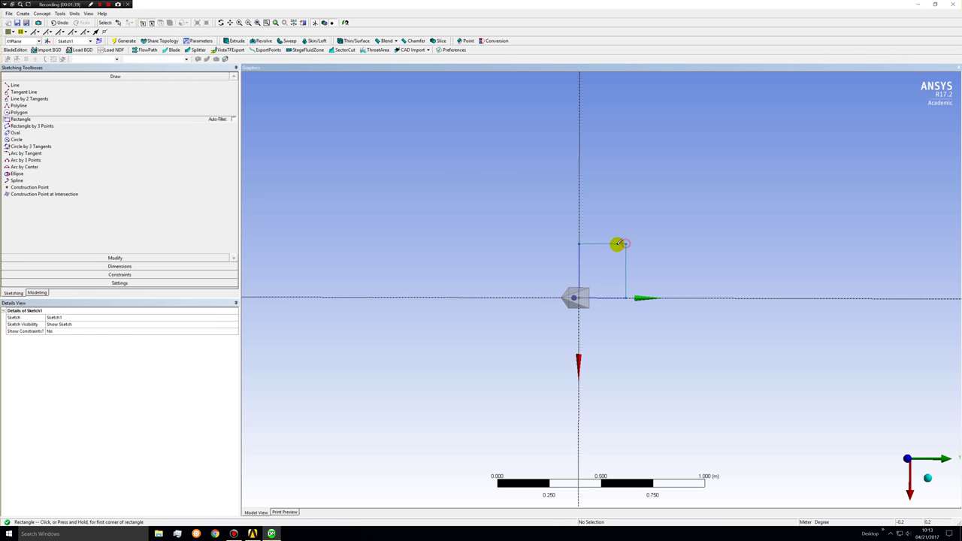
click(624, 243)
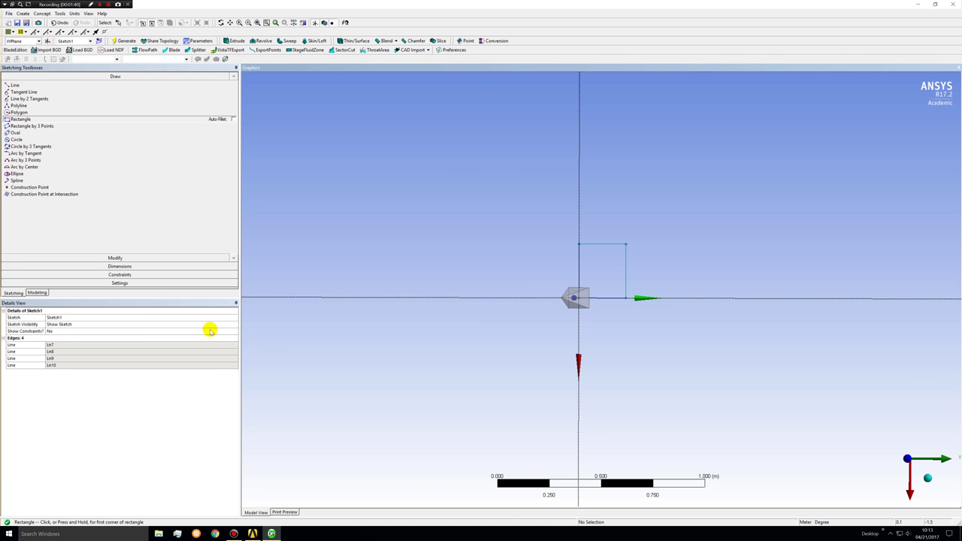
click(625, 243)
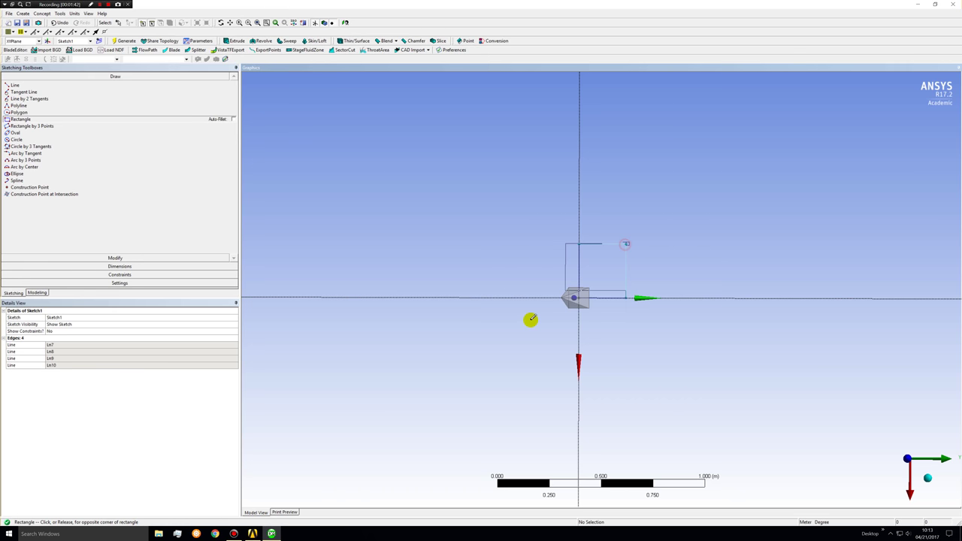
click(526, 367)
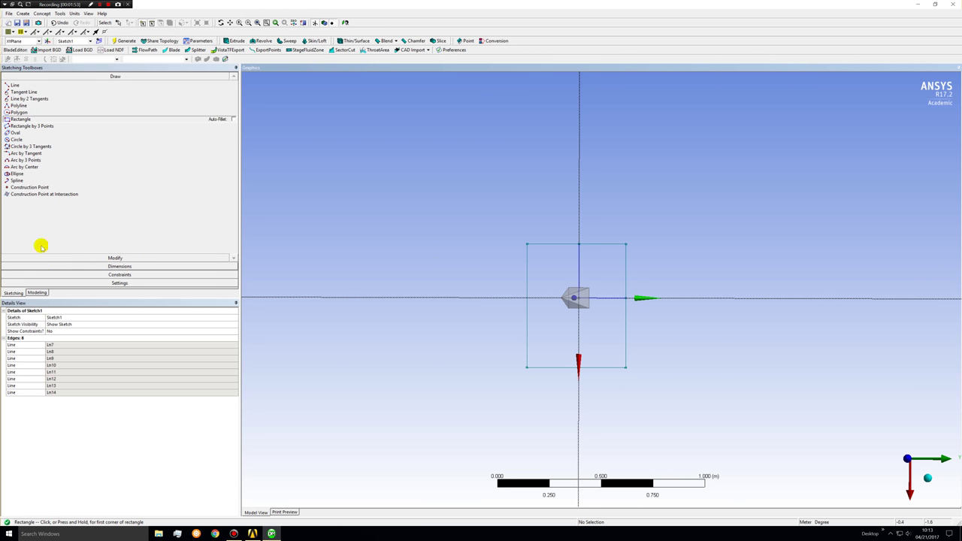
Inspect sketch lines Ln7, Ln10, Ln11 and Ln9 to locate the overlapping duplicate edge
click(114, 23)
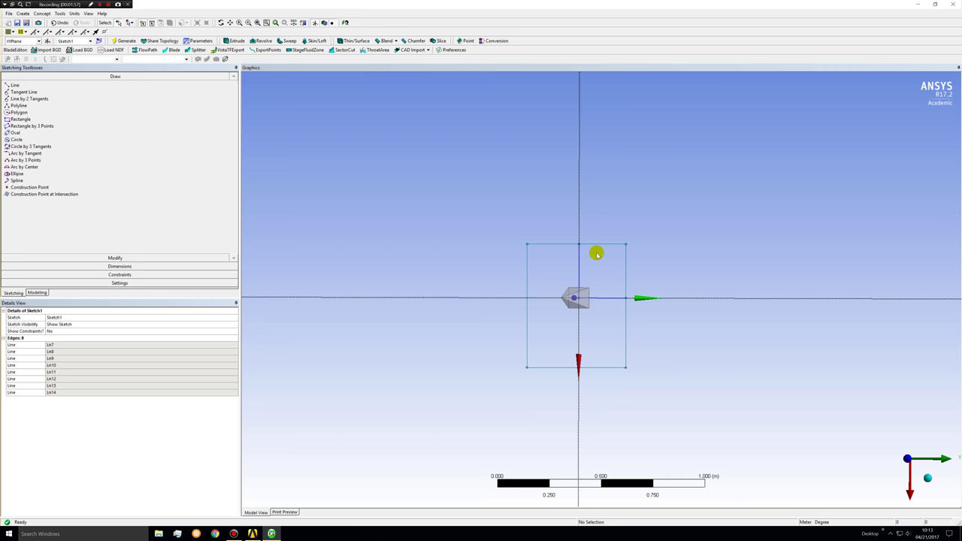
click(578, 264)
click(611, 280)
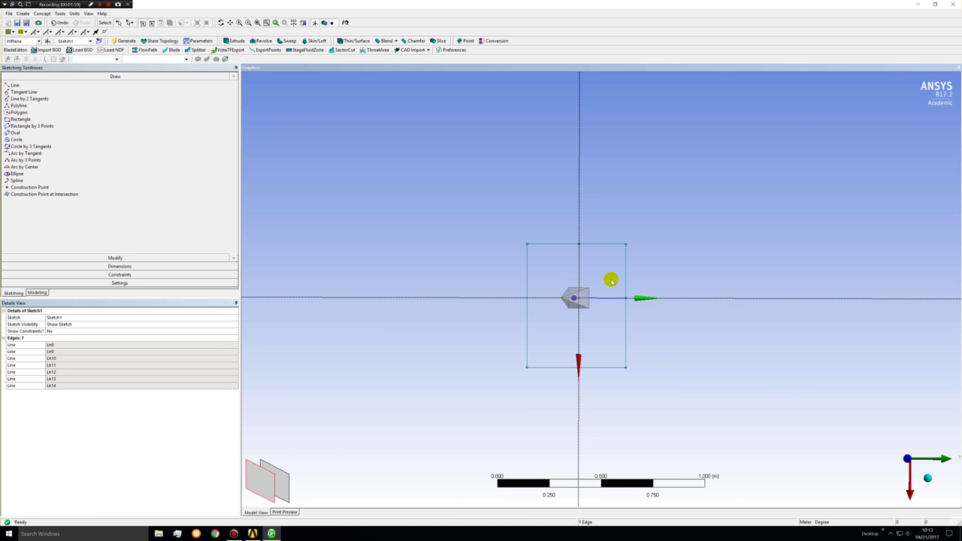
click(606, 299)
click(698, 272)
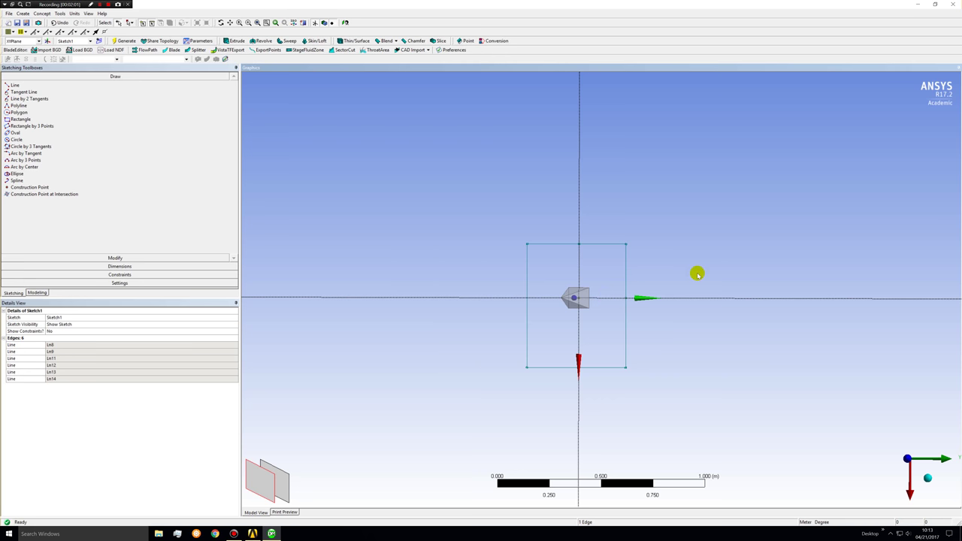
click(626, 268)
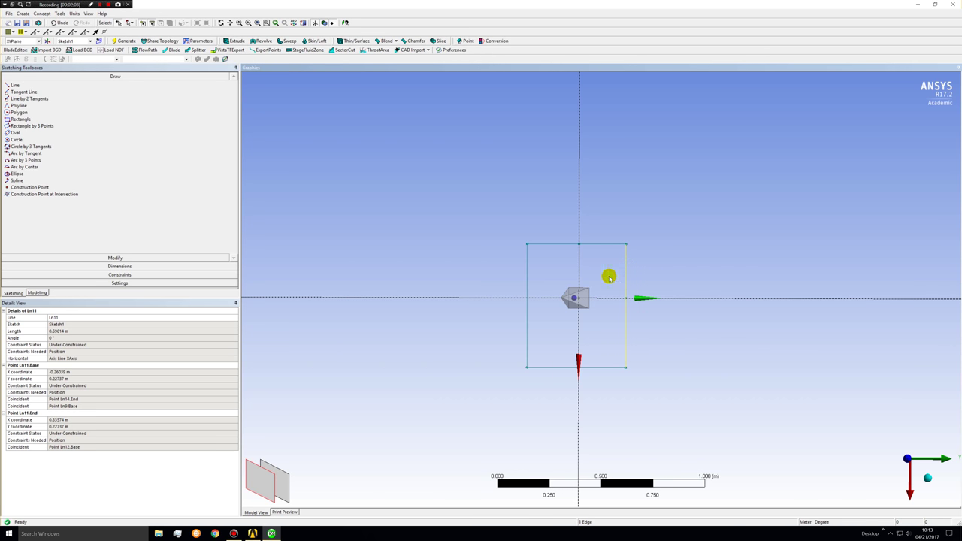
click(283, 477)
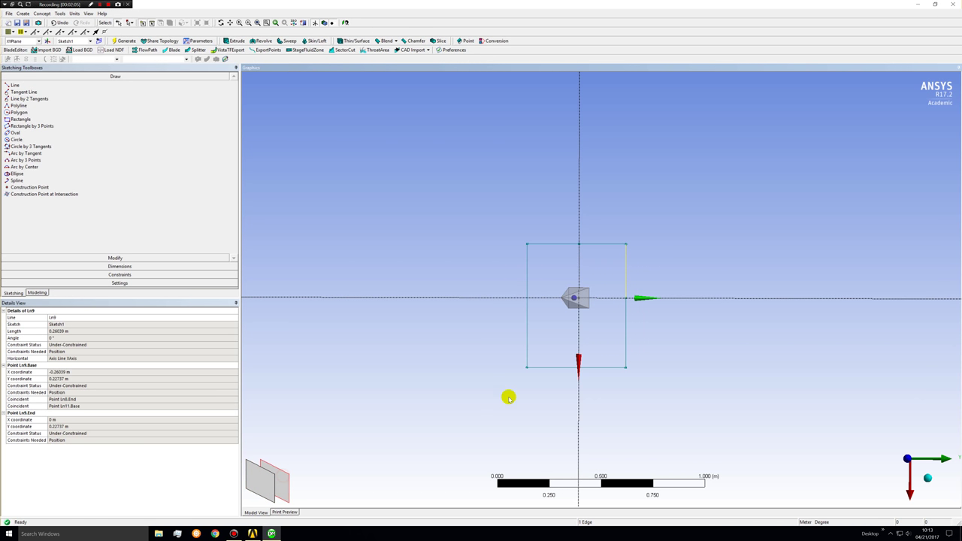
click(691, 268)
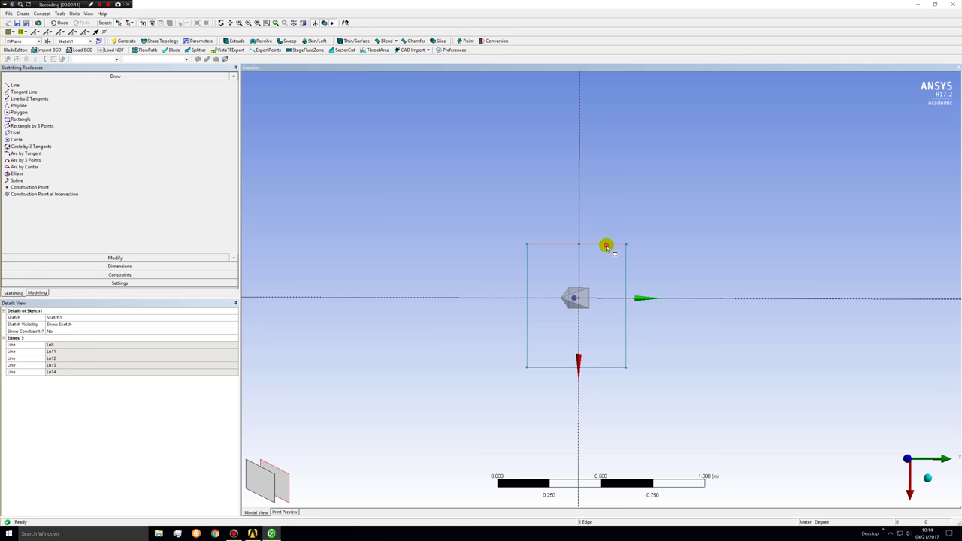
Delete the duplicate top line so the rectangle keeps only four edges
click(607, 247)
click(287, 474)
key(Delete)
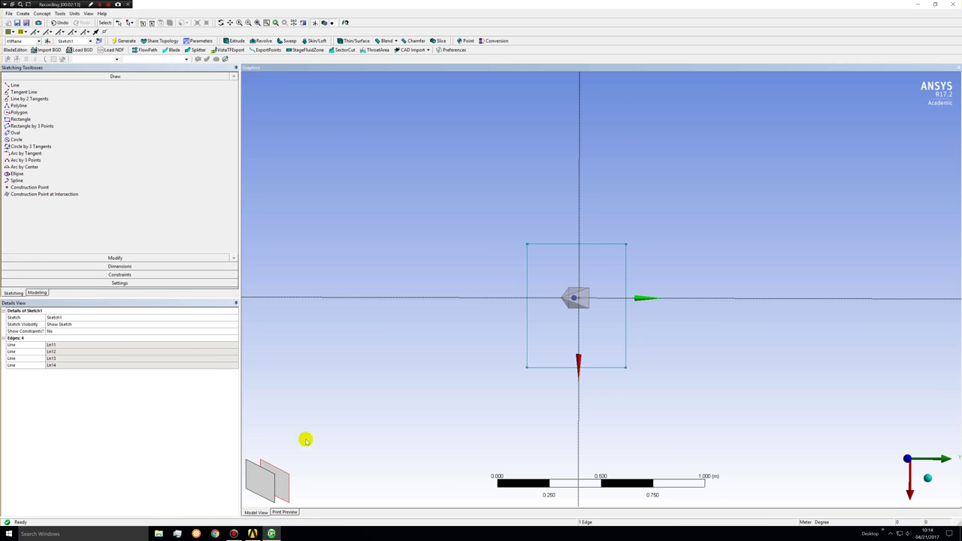
click(54, 266)
Dimension the right edge to the vertical axis as L1 = 0.25 m
click(28, 121)
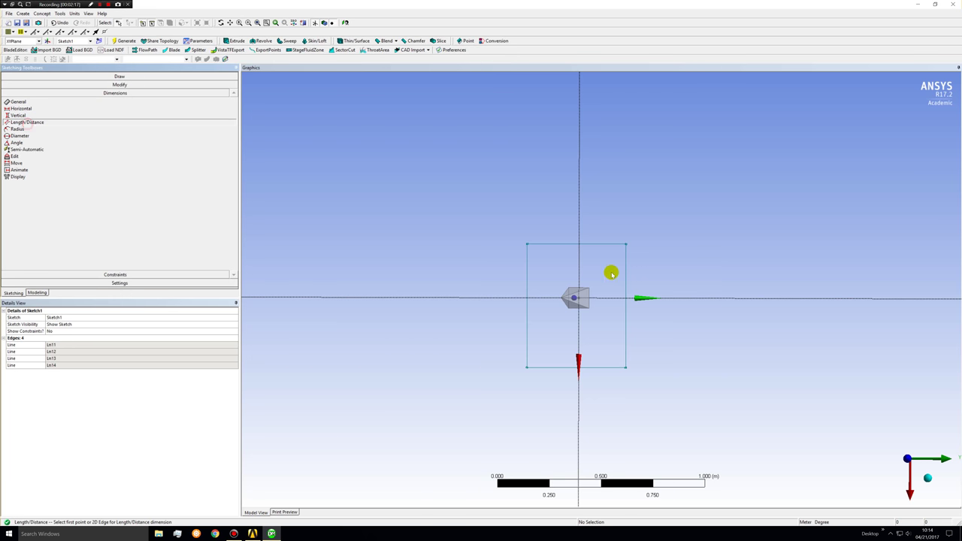
click(627, 269)
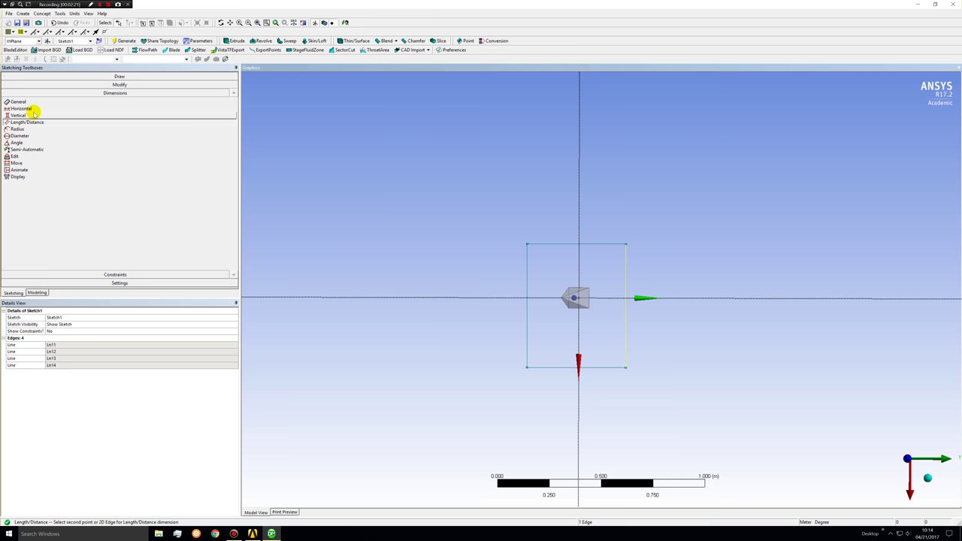
click(577, 263)
click(670, 203)
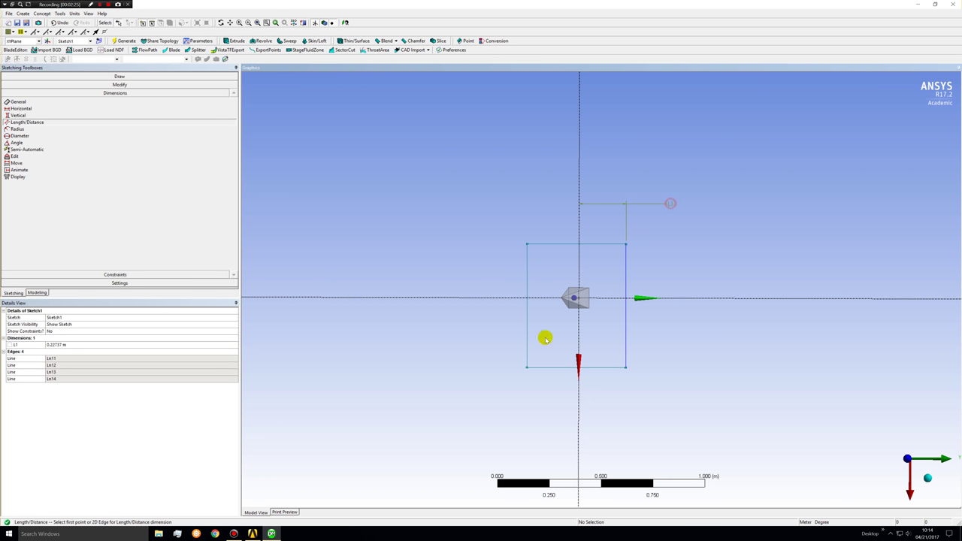
click(63, 343)
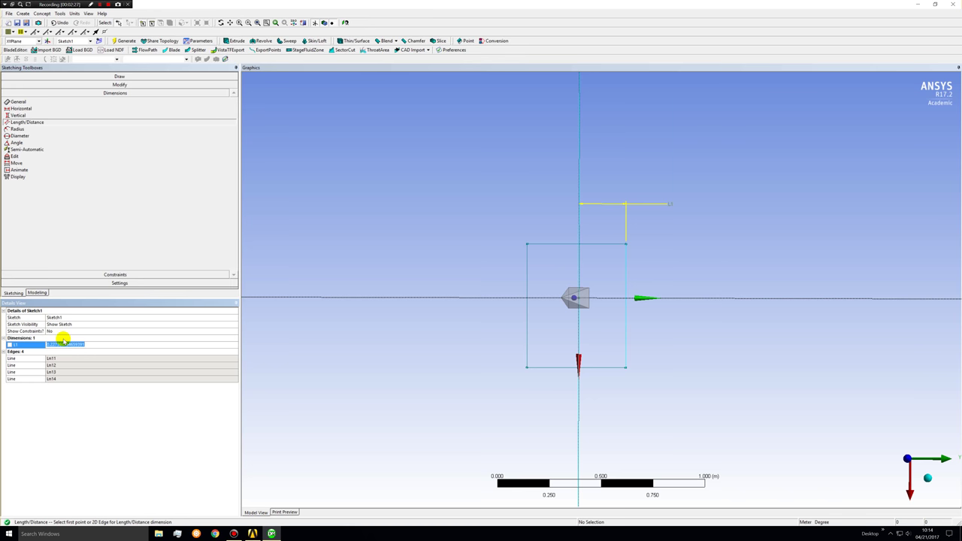
text(0.25)
key(Return)
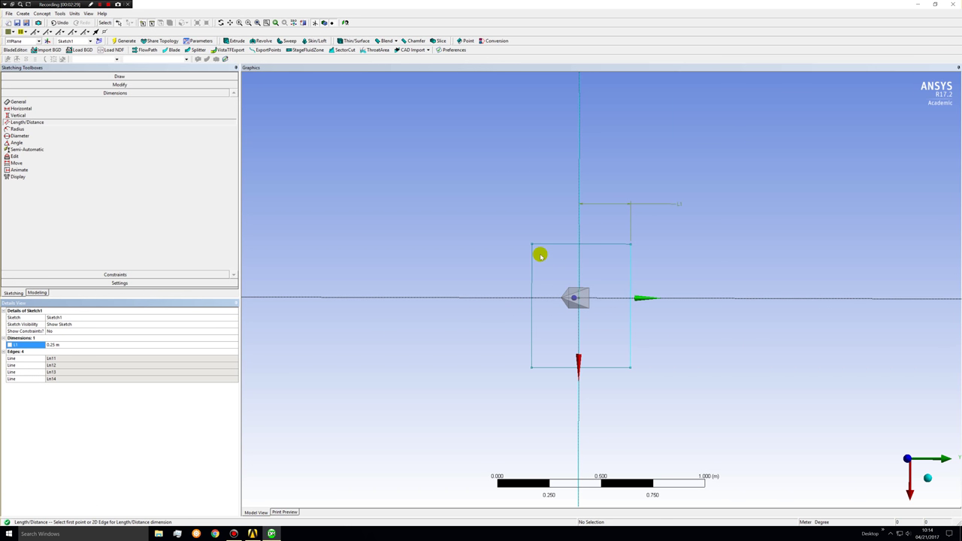
Dimension top and bottom edges to the horizontal axis as L2 and L3 = 0.25 m
click(546, 244)
click(543, 298)
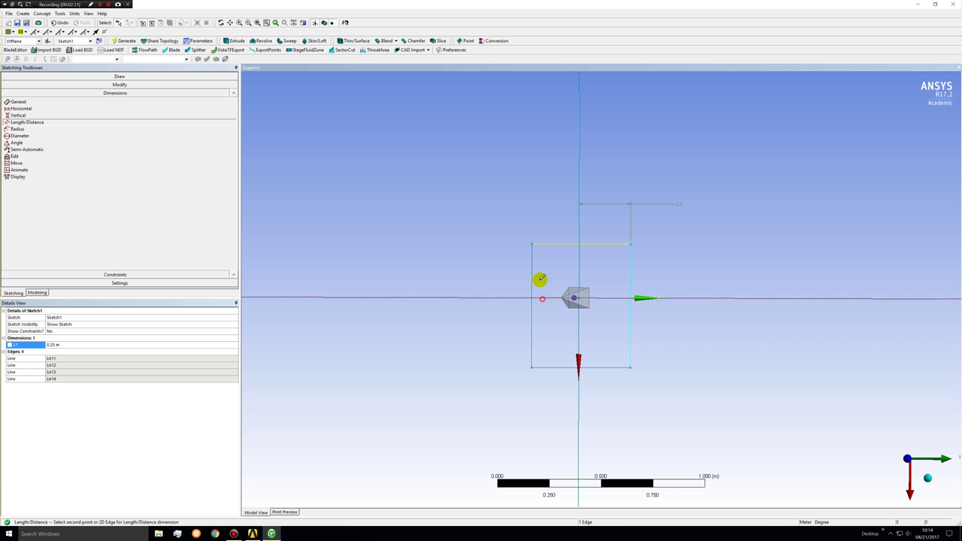
click(463, 236)
click(113, 351)
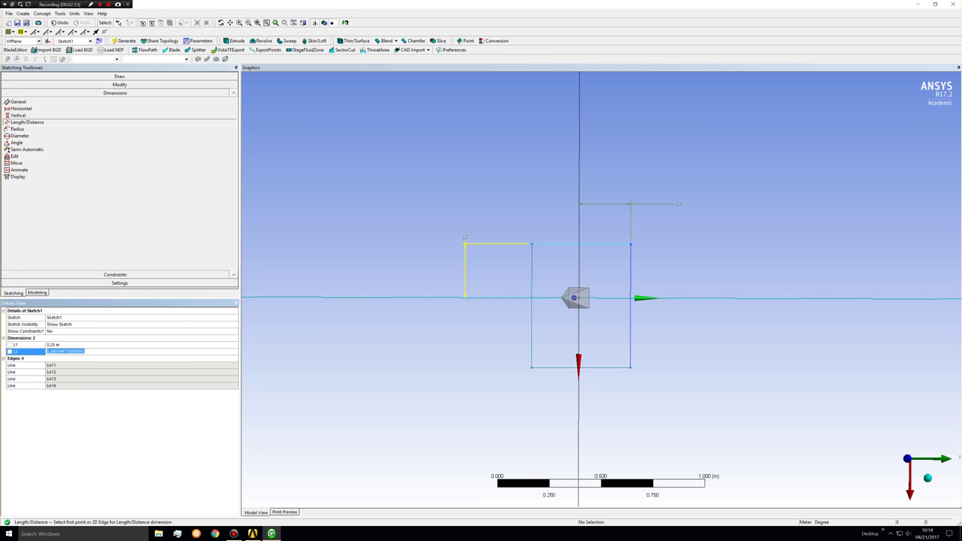
key(Return)
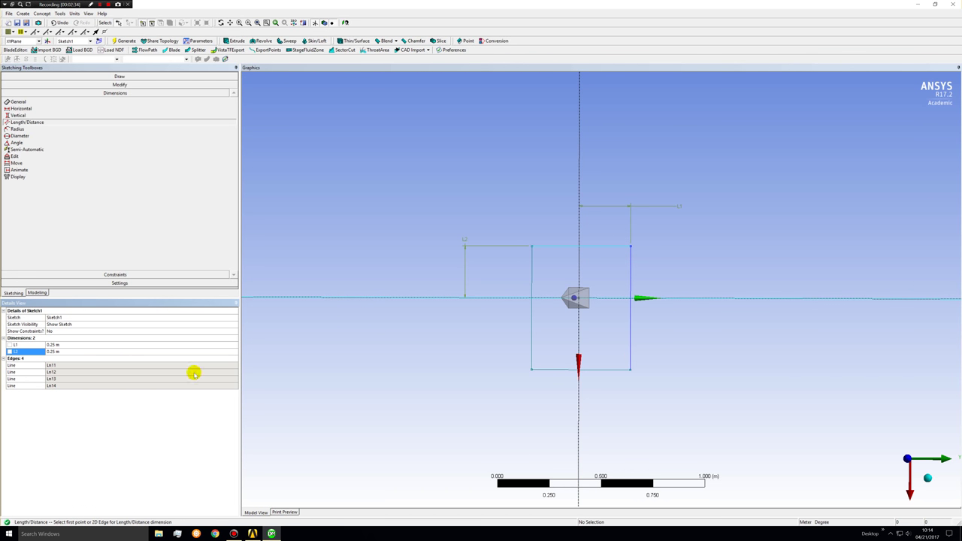
click(549, 370)
click(549, 297)
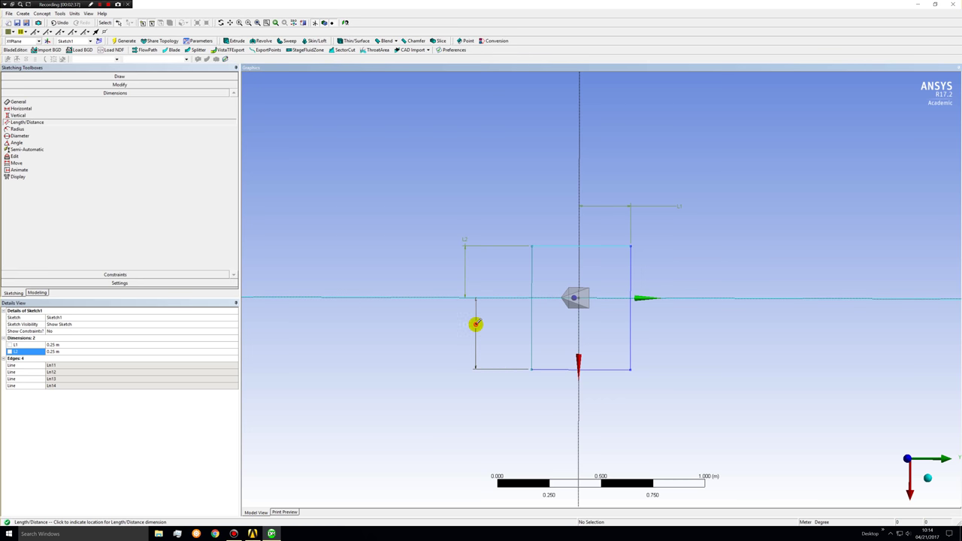
click(474, 325)
click(111, 357)
text(0.25)
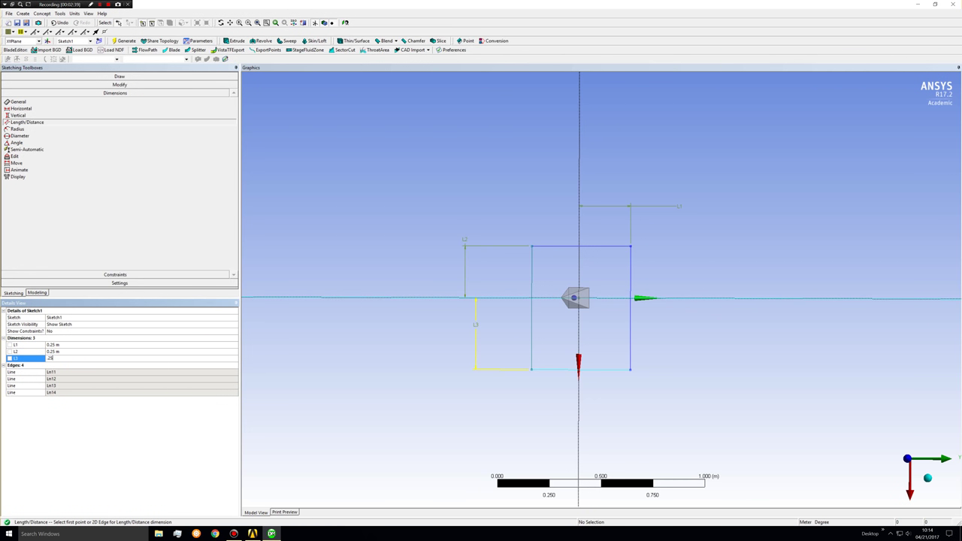
key(Return)
Abandon an over-constraining dimension on the rectangle's right edge
click(630, 313)
click(621, 392)
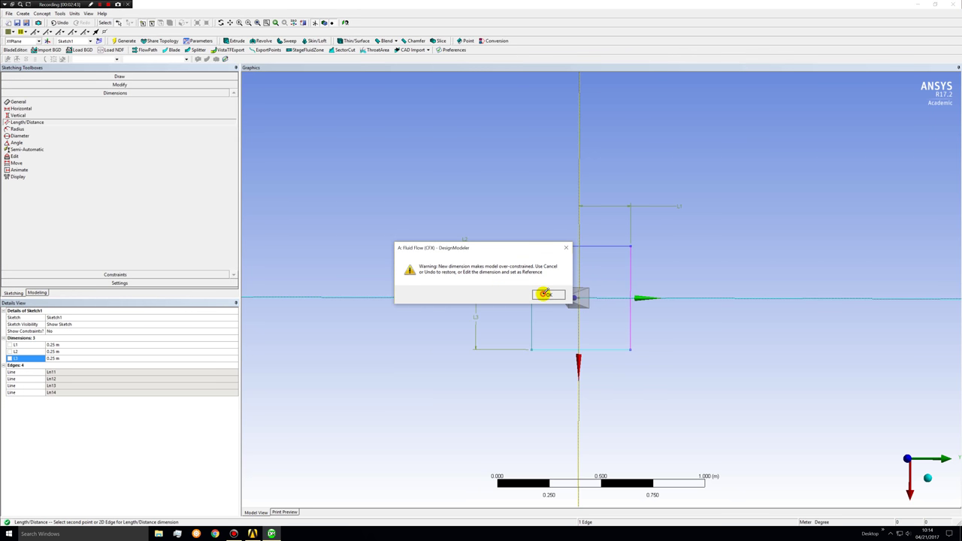
click(544, 293)
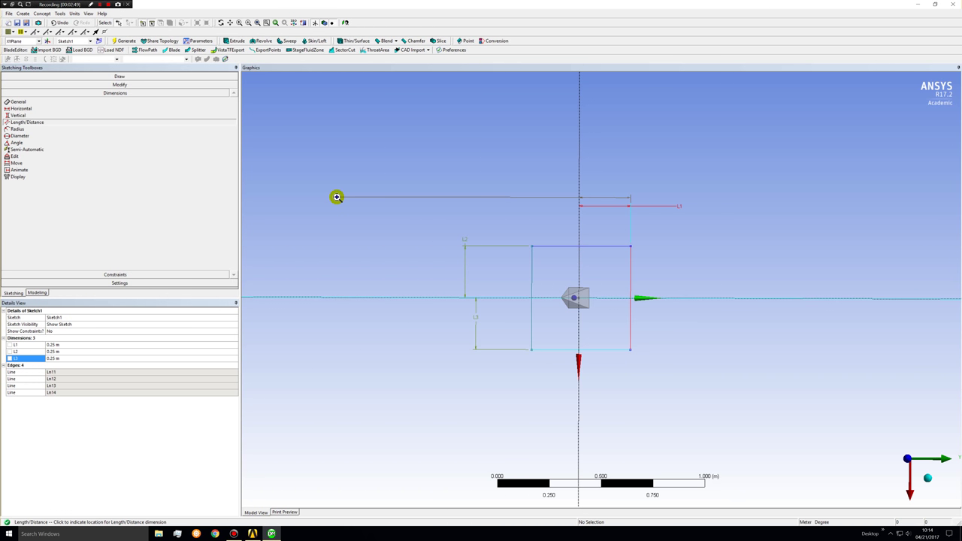
right_click(336, 197)
click(347, 200)
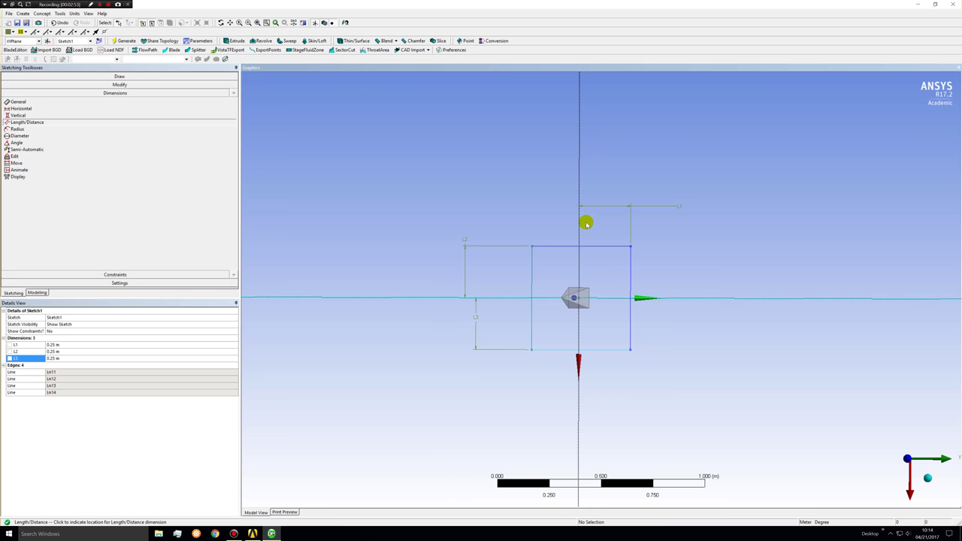
Dimension the left edge to the vertical axis as L5 = 0.25 m
click(629, 276)
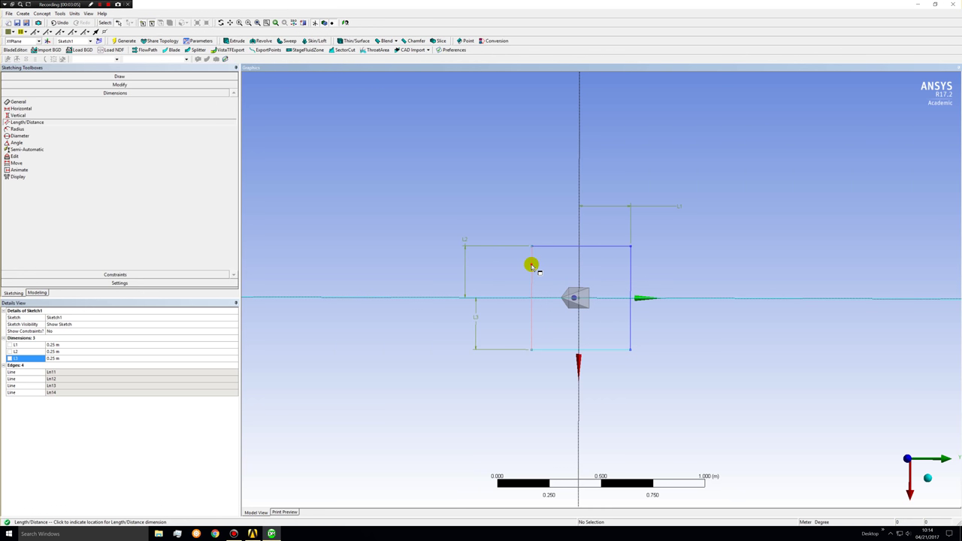
click(578, 260)
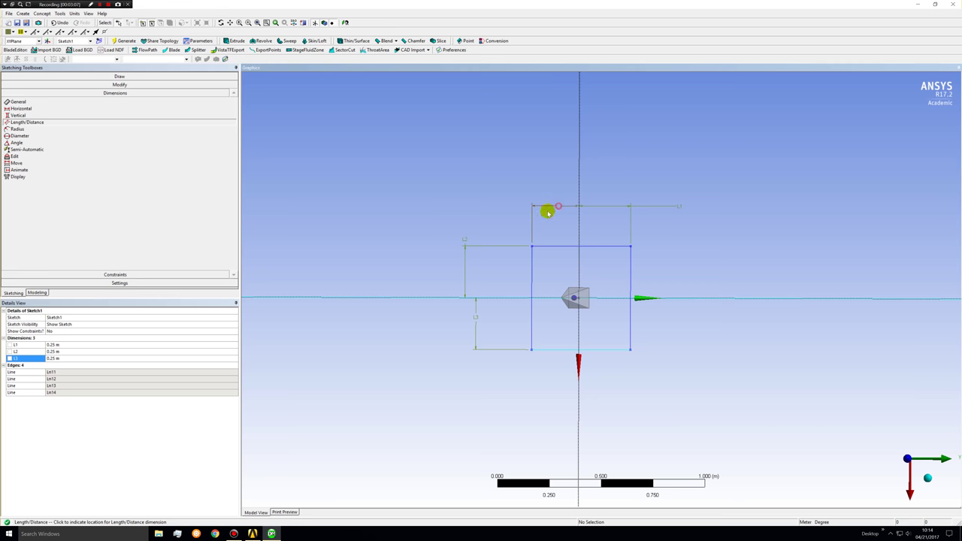
click(548, 213)
click(94, 365)
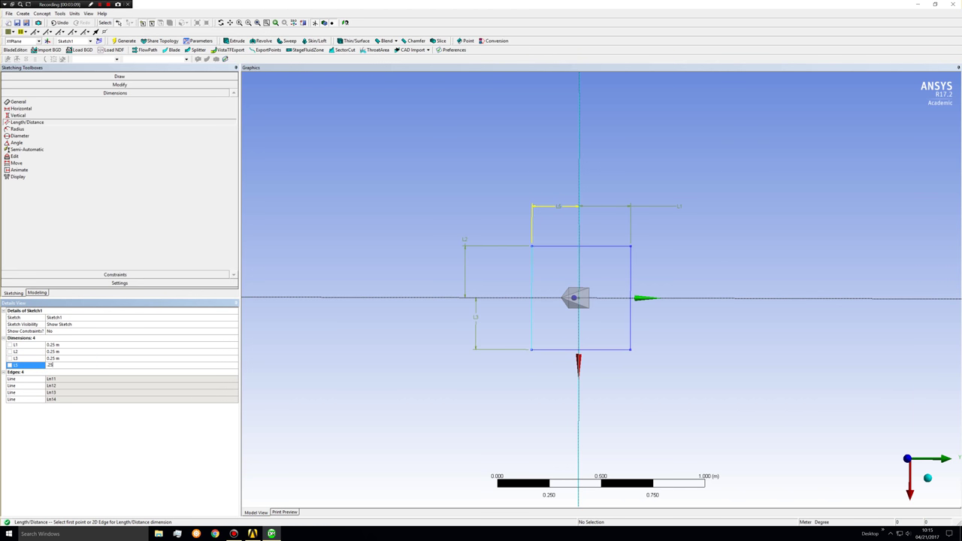
text(.25)
key(Return)
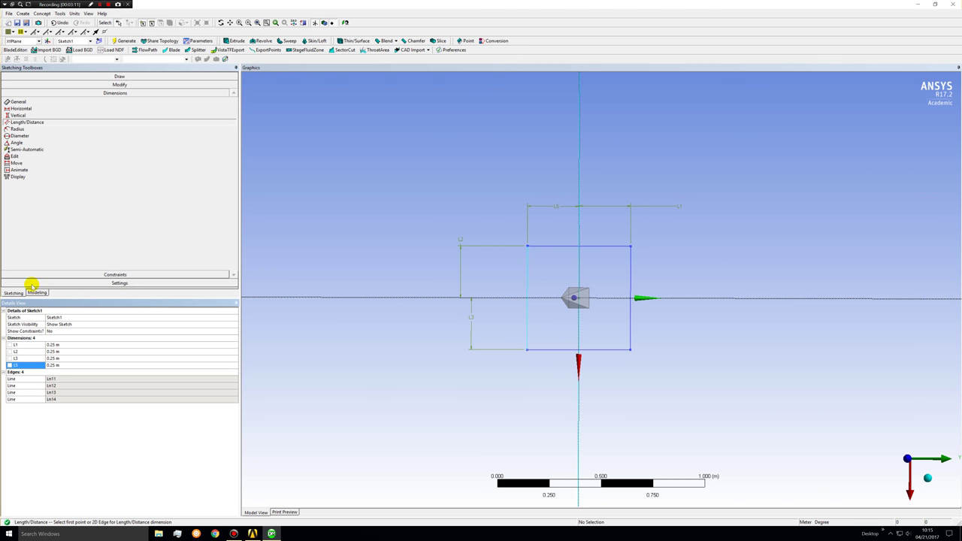
Set up an Extrude of Sketch1 with a 1.5 m depth
click(233, 41)
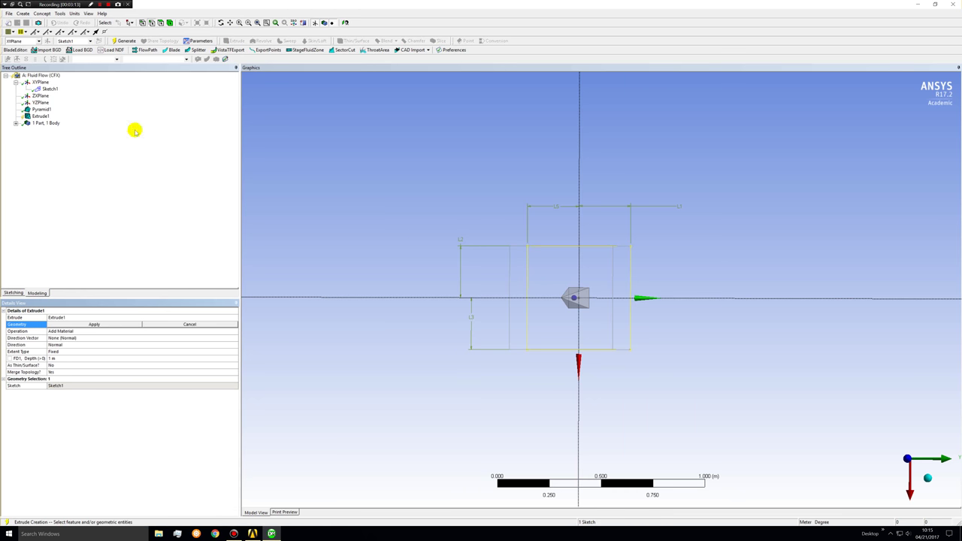
mouse_move(412, 338)
middle_down()
mouse_move(495, 365)
mouse_move(398, 345)
mouse_move(342, 174)
middle_up()
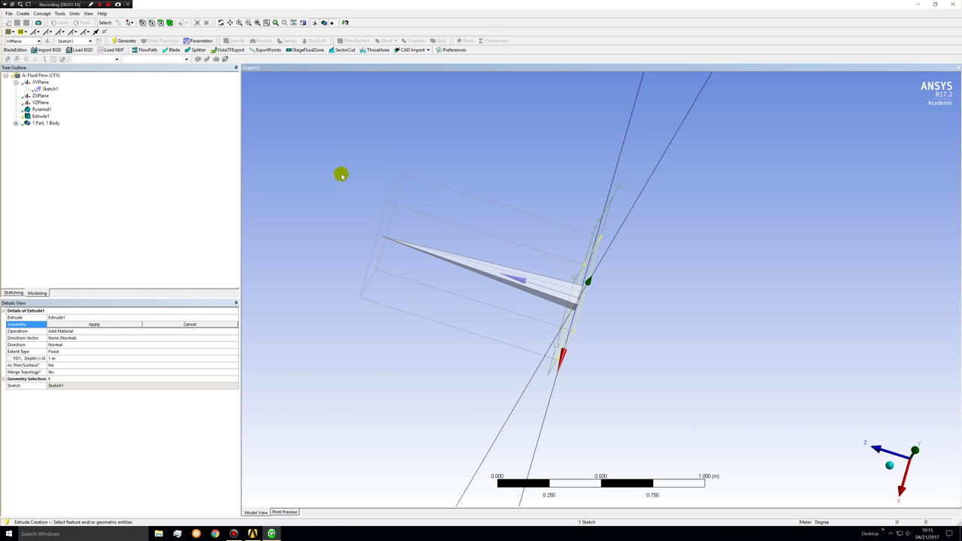
click(64, 358)
middle_drag(451, 313, 430, 379)
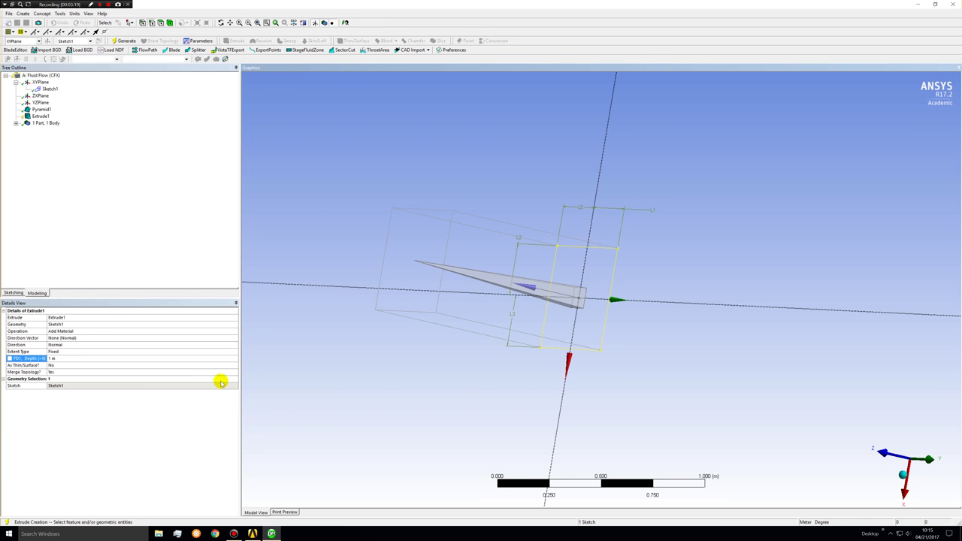
click(60, 359)
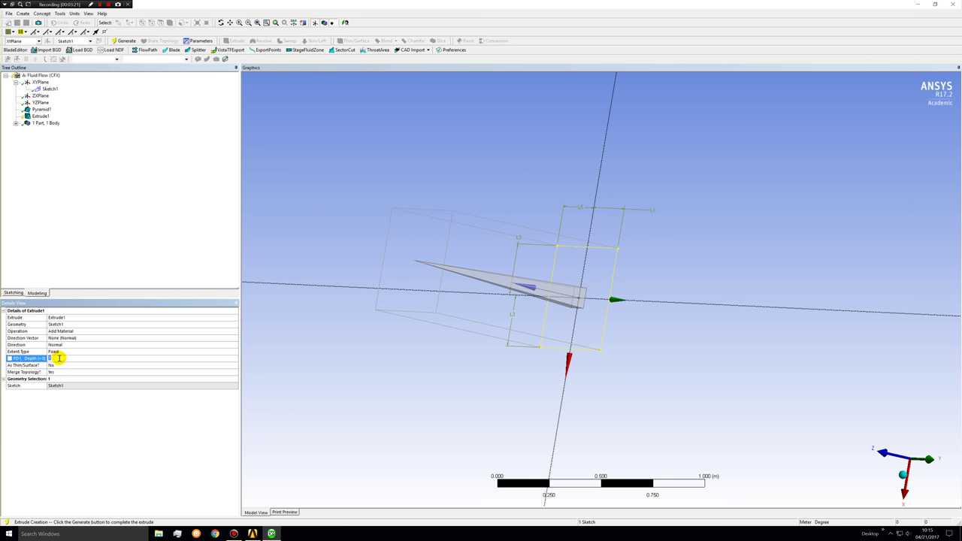
text(1.5)
click(85, 351)
Check the extrude operation and generate the solid box with F5
click(200, 332)
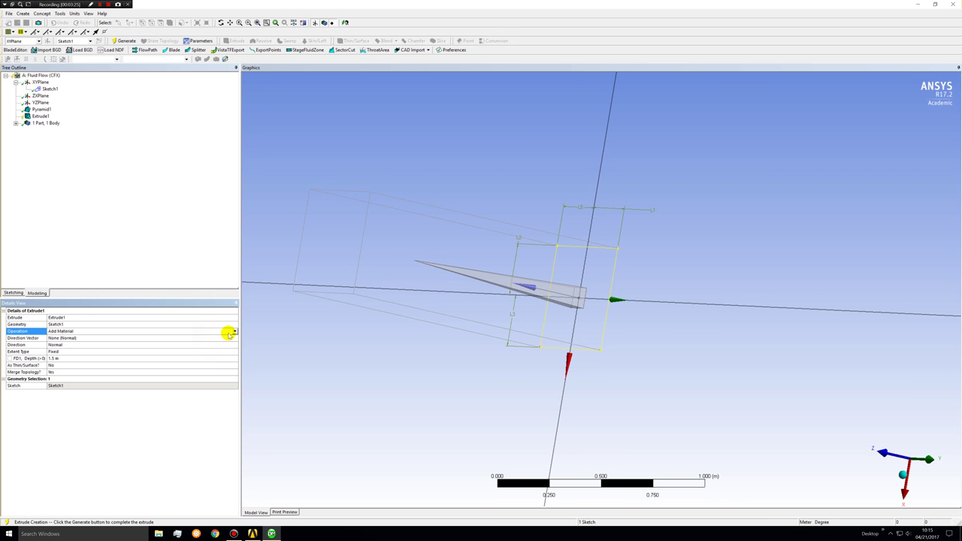
click(233, 331)
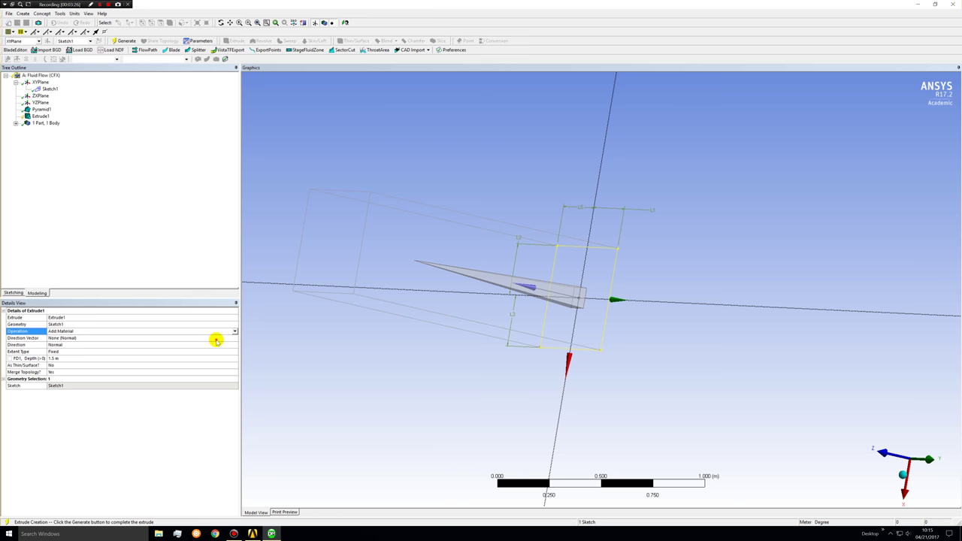
middle_drag(620, 394, 639, 393)
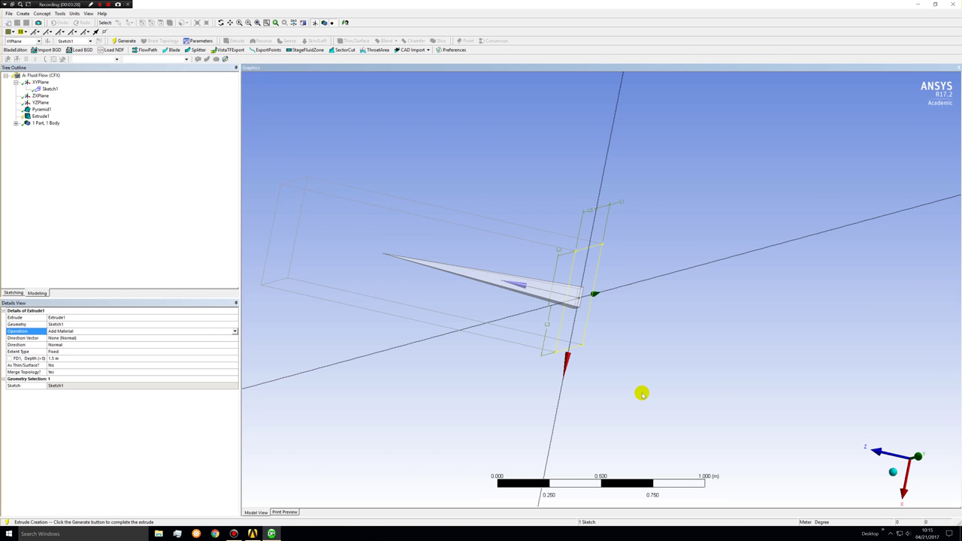
key(F5)
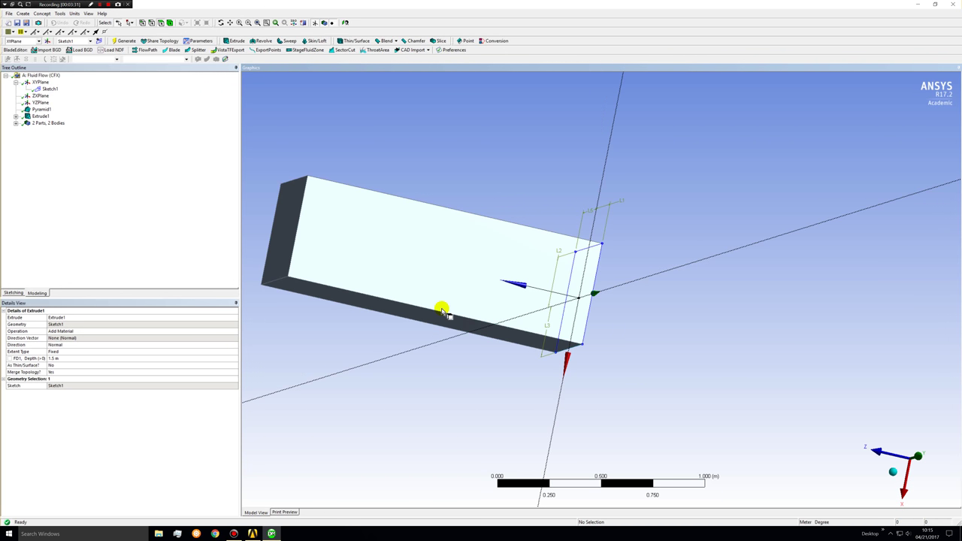
middle_drag(328, 314, 471, 227)
Expand 2 Parts, 2 Bodies and check both Solids, including the new 0.375 m³ box
click(16, 123)
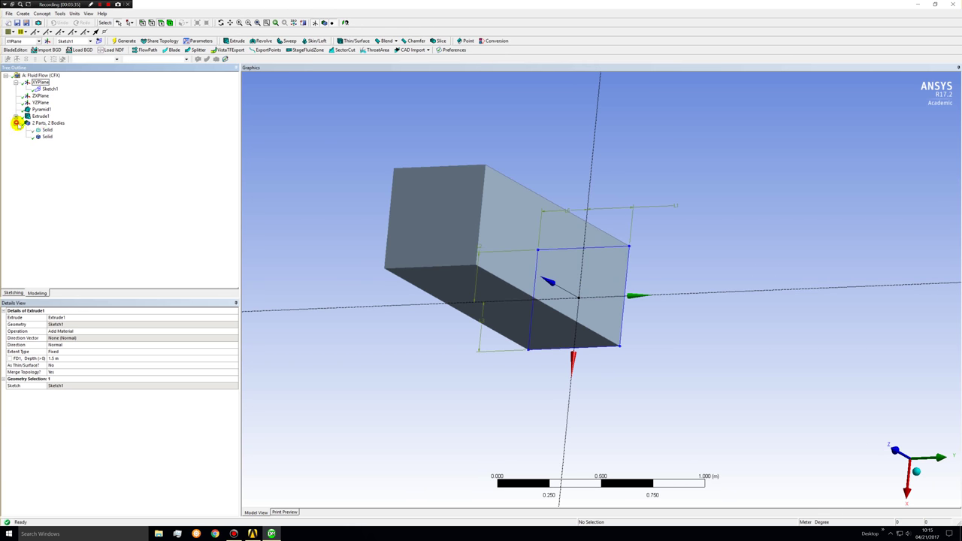
click(47, 130)
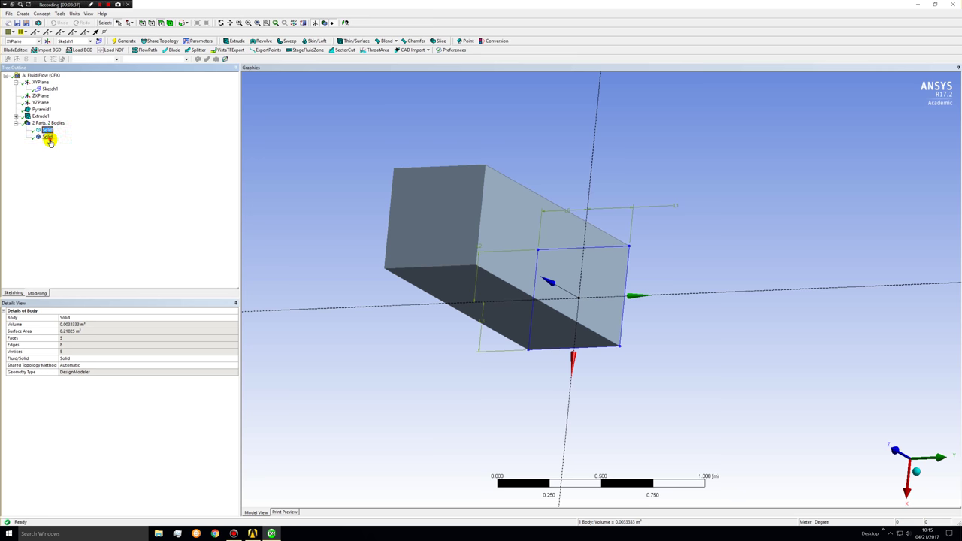
click(48, 137)
middle_drag(682, 323, 816, 216)
scroll(638, 341, down, 3)
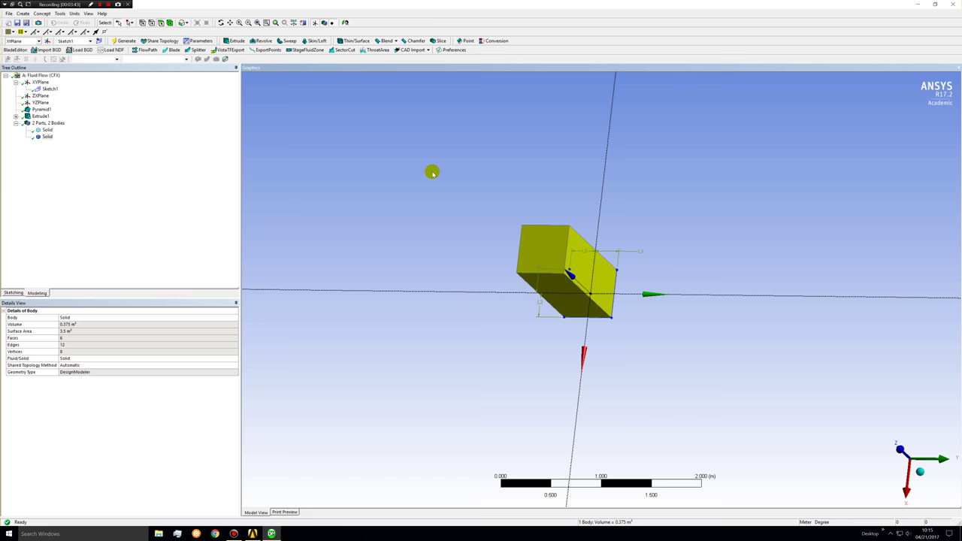
Close DesignModeler and open the Fluid Flow (CFX) Mesh cell in ANSYS Meshing
key(alt+F4)
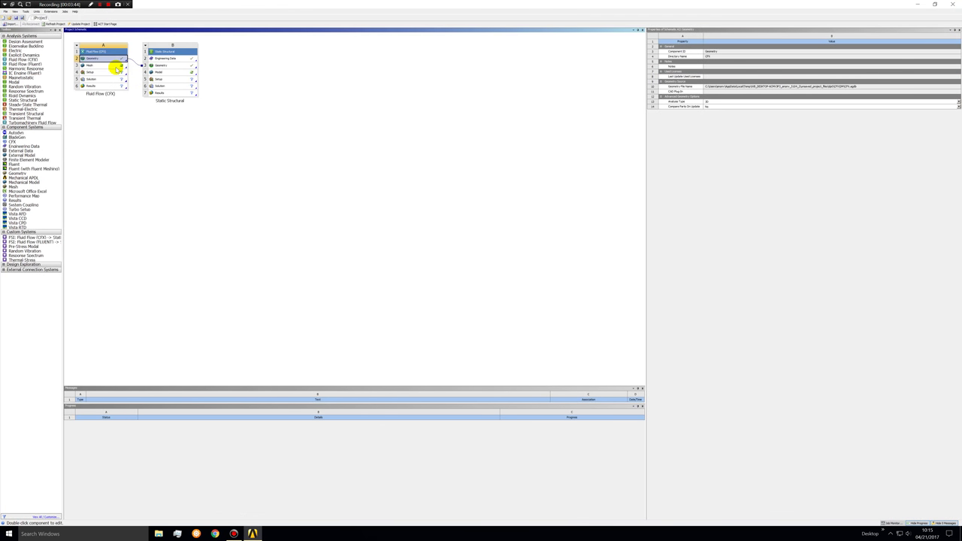
double_click(112, 66)
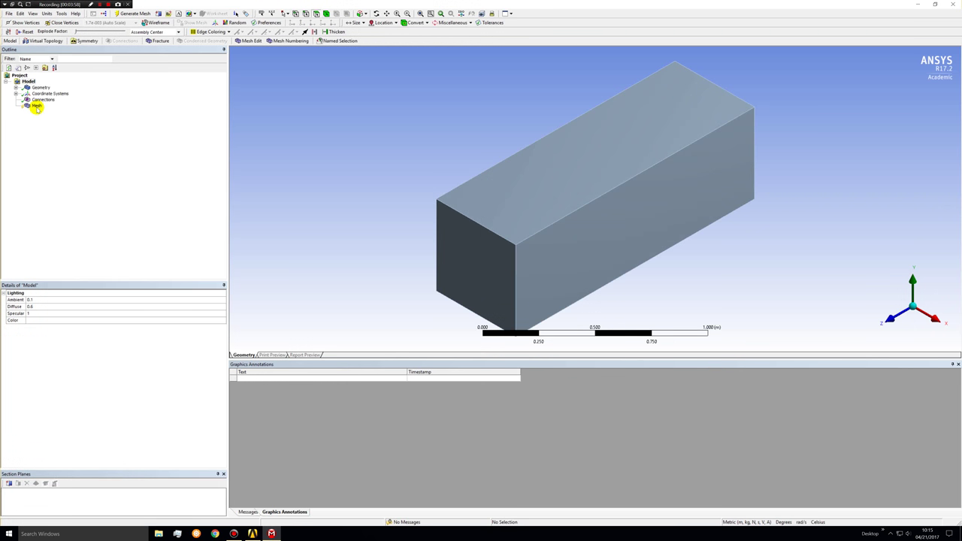
Insert a Body Sizing on the box body with a 0.01 m element size
click(15, 87)
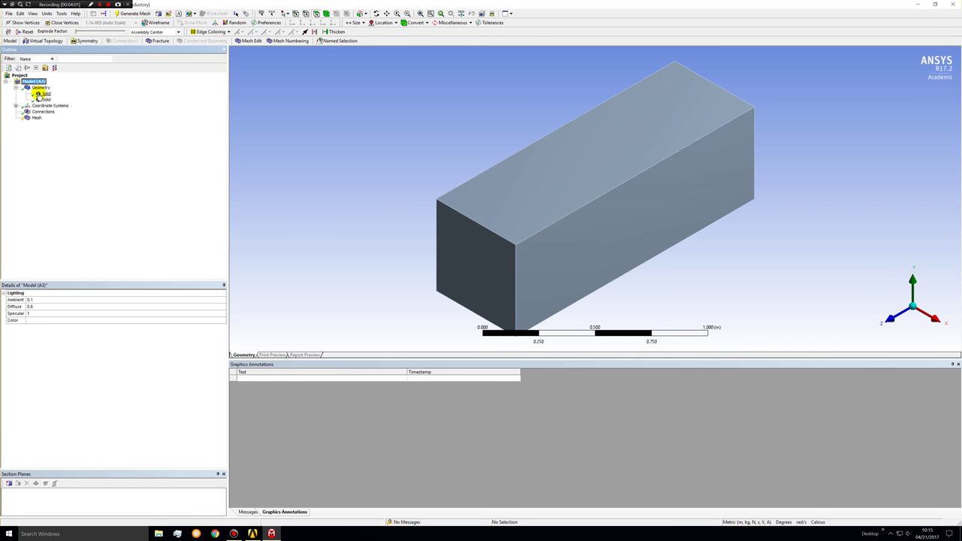
click(41, 94)
middle_drag(629, 322, 590, 233)
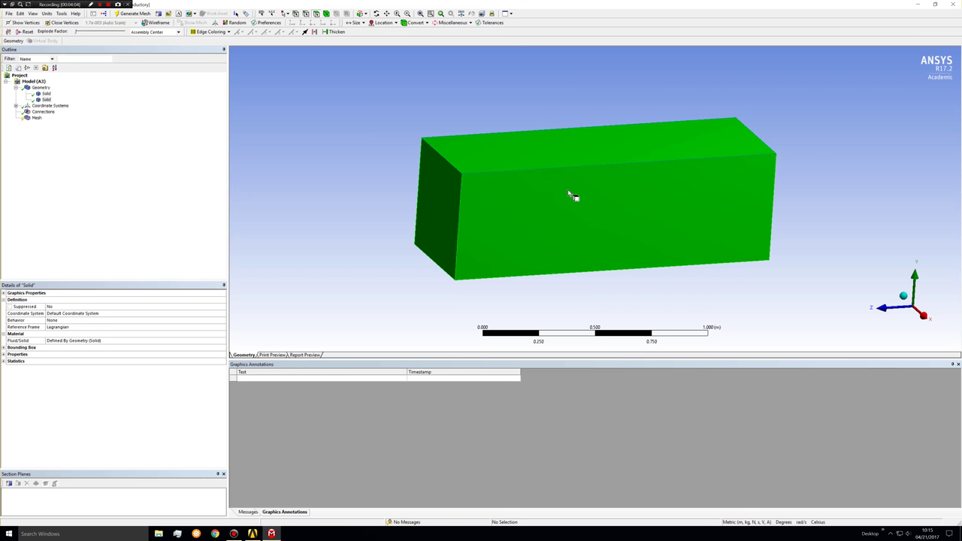
click(36, 118)
right_click(37, 118)
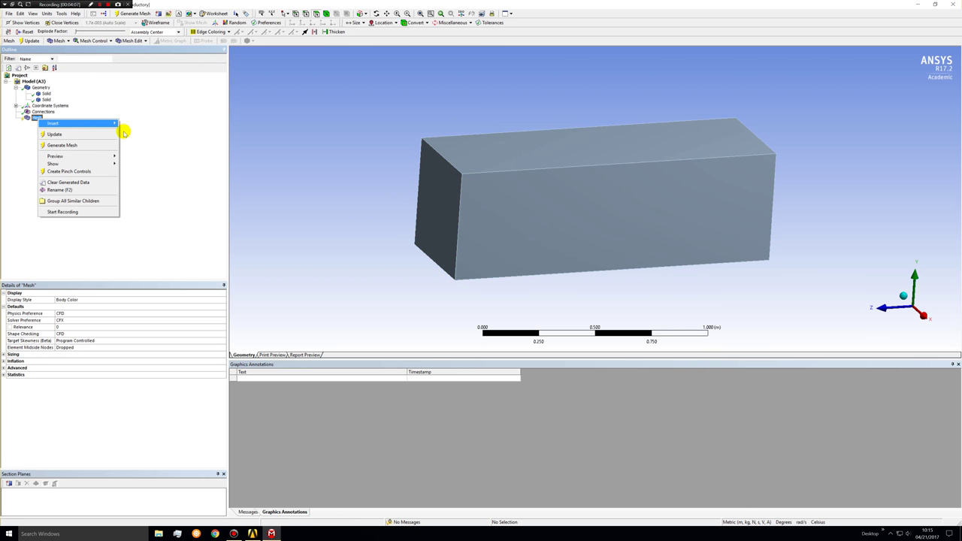
mouse_move(113, 123)
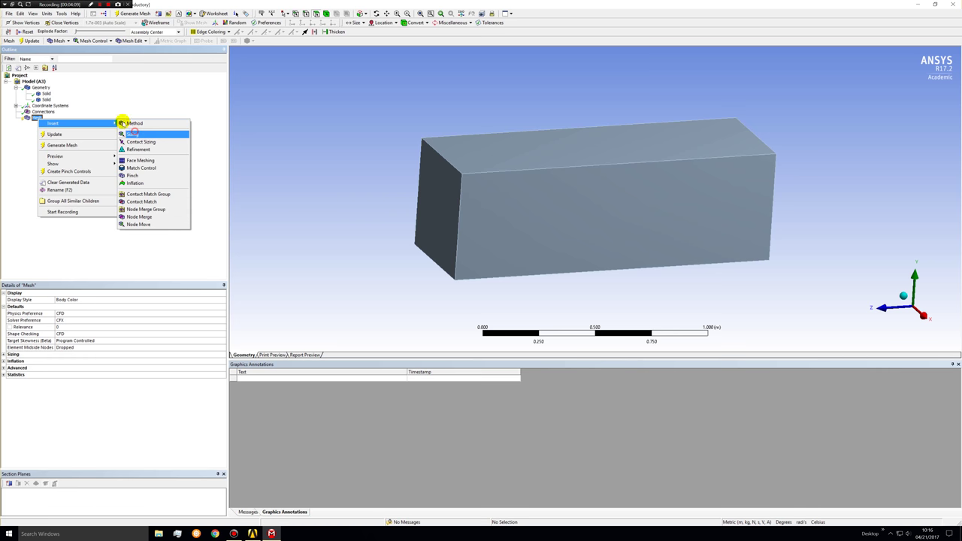
click(132, 134)
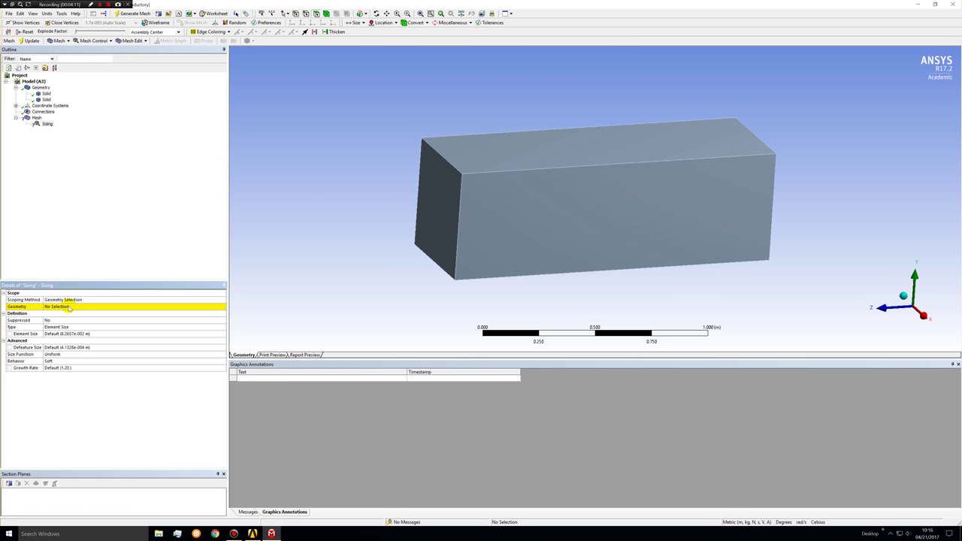
click(471, 164)
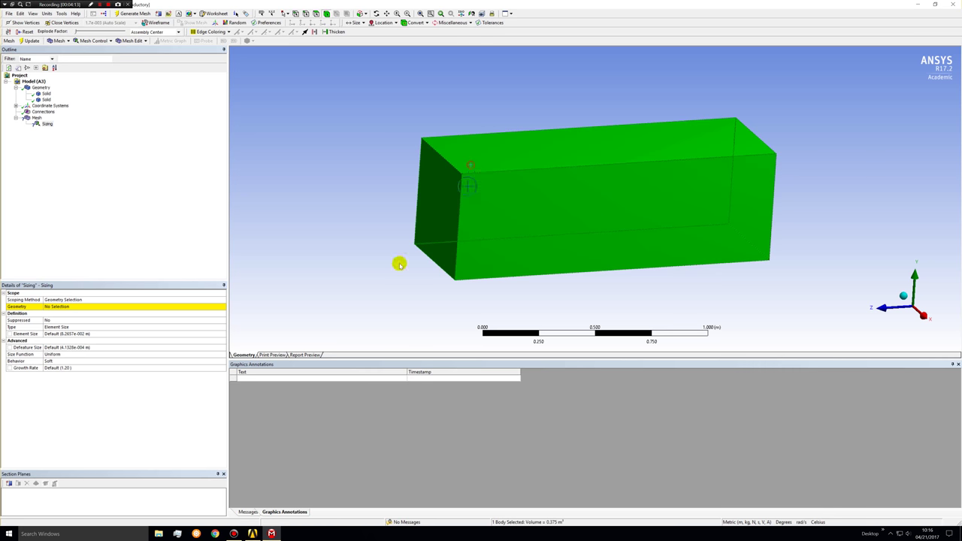
click(54, 306)
click(54, 306)
click(51, 333)
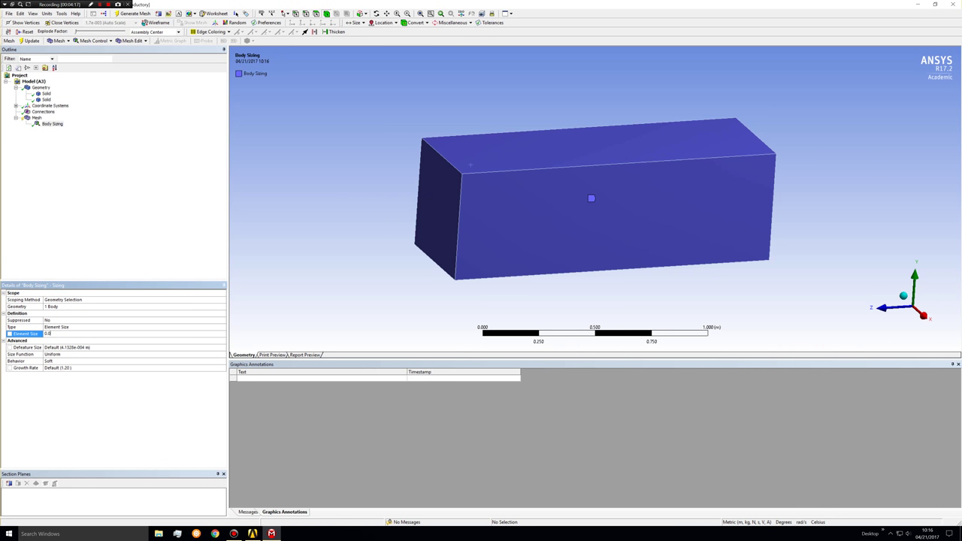
Generate the mesh and check its counts: 390205 nodes, 372605 elements
right_click(37, 118)
click(58, 129)
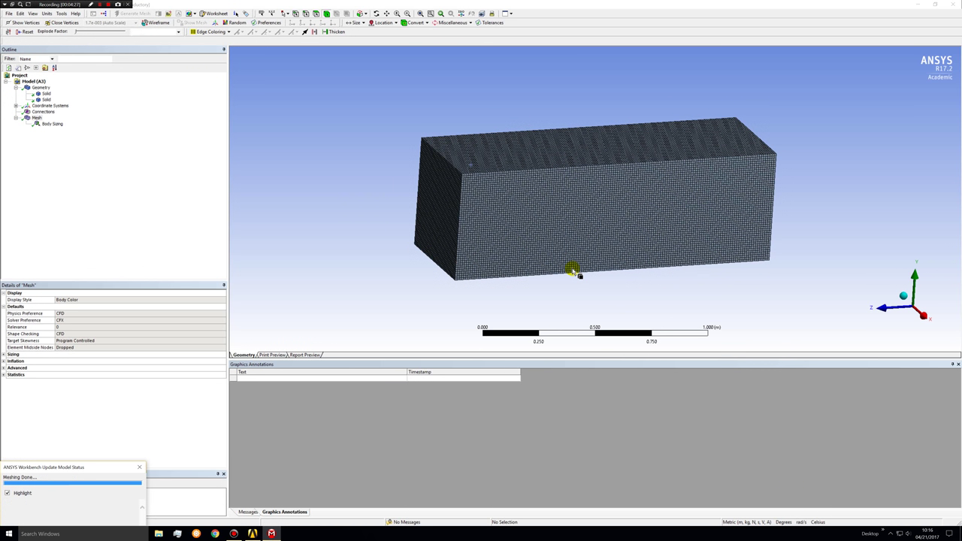
click(571, 267)
click(4, 374)
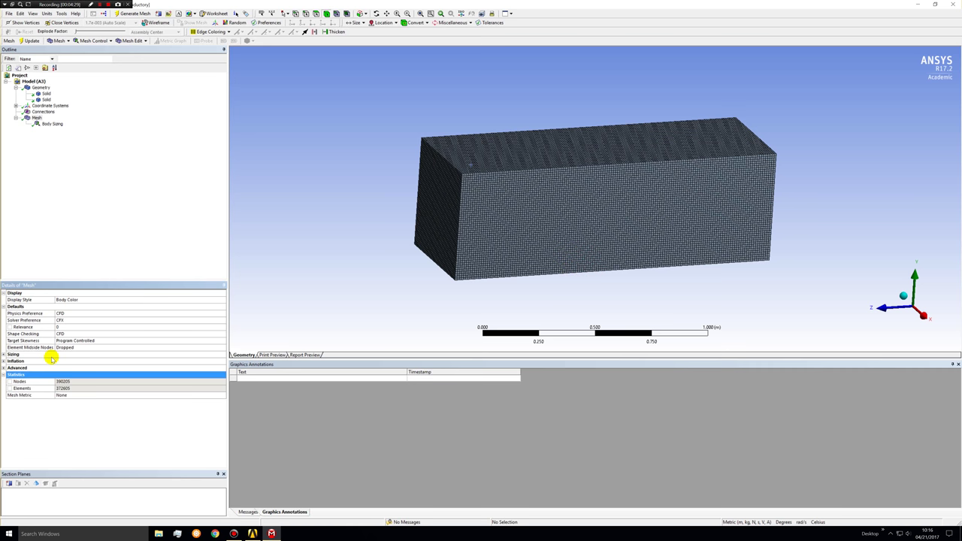
middle_drag(810, 241, 689, 259)
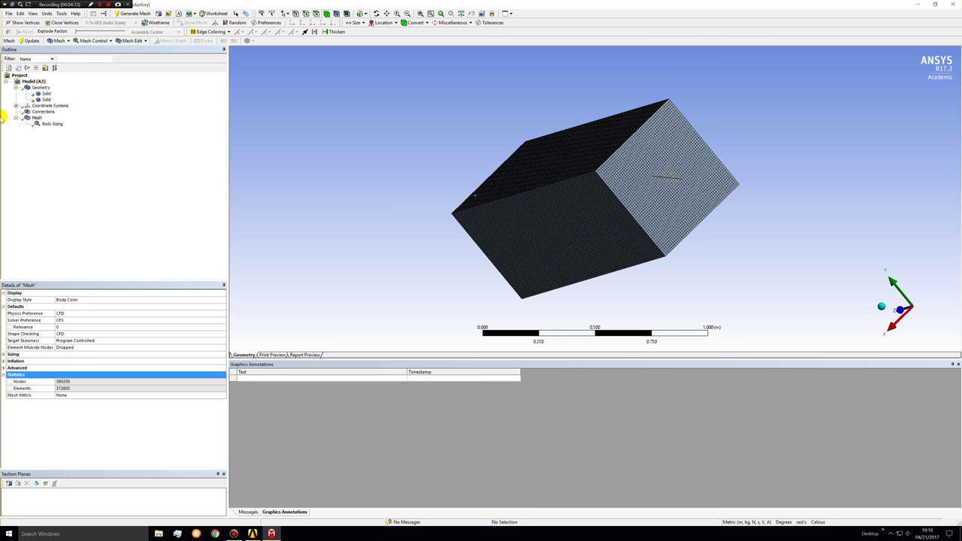
Hide the outer box body to expose the pyramid and its mesh
click(43, 94)
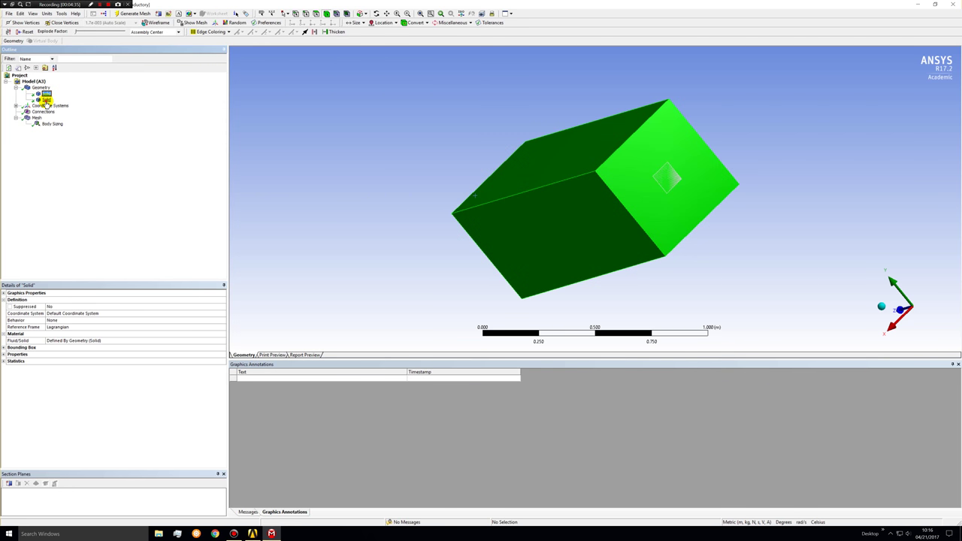
right_click(45, 100)
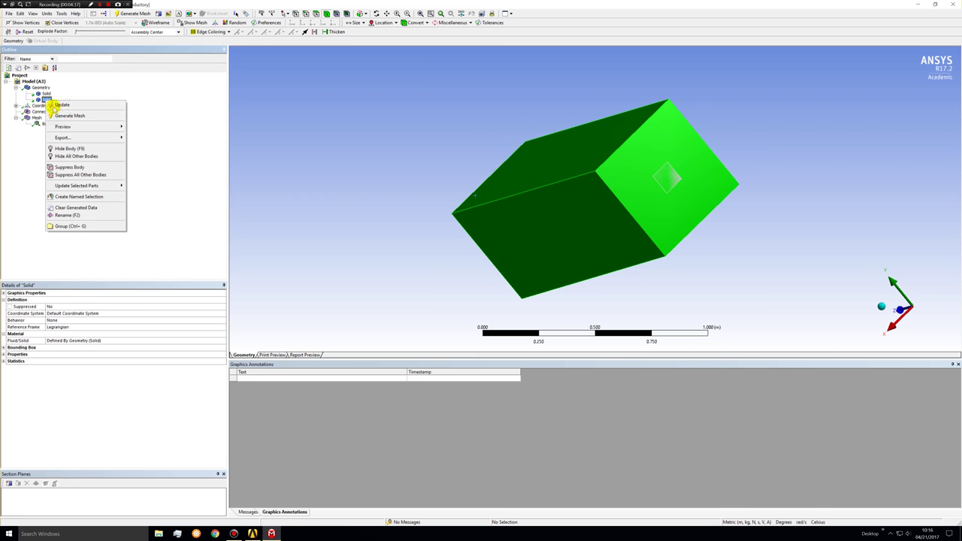
click(67, 148)
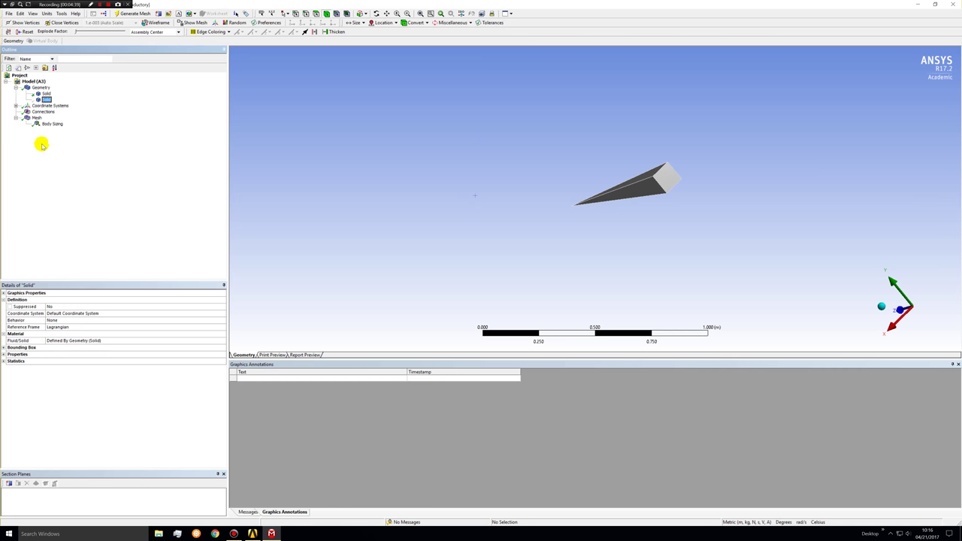
click(36, 118)
mouse_move(749, 296)
middle_down()
mouse_move(773, 315)
mouse_move(515, 120)
mouse_move(751, 305)
middle_up()
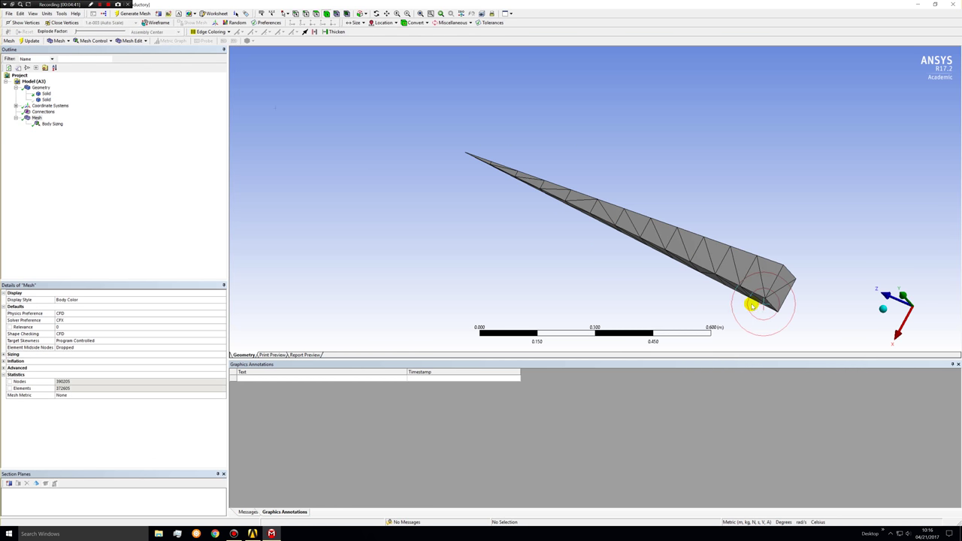
Add a second Body Sizing on the pyramid body with a 1.e-002 m element size
right_click(37, 118)
mouse_move(59, 123)
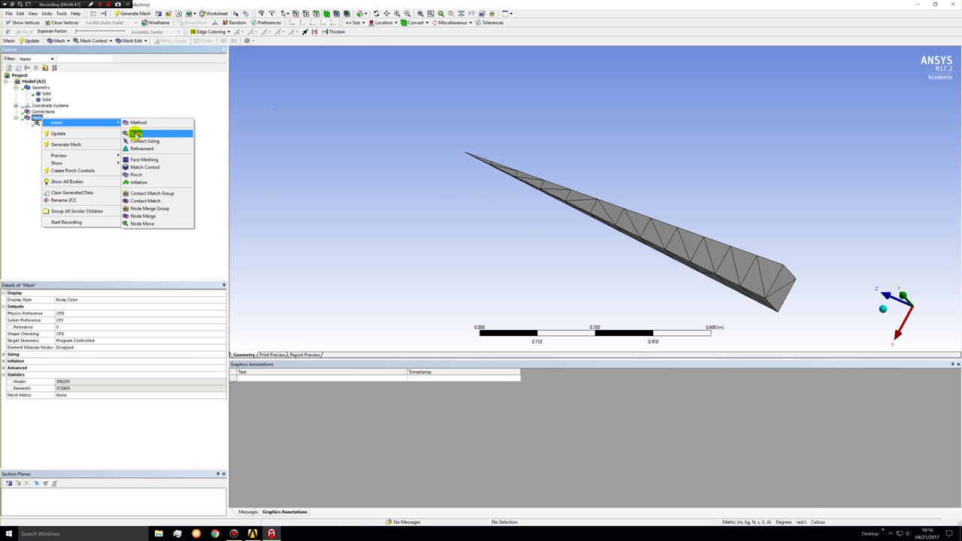
click(136, 134)
click(601, 217)
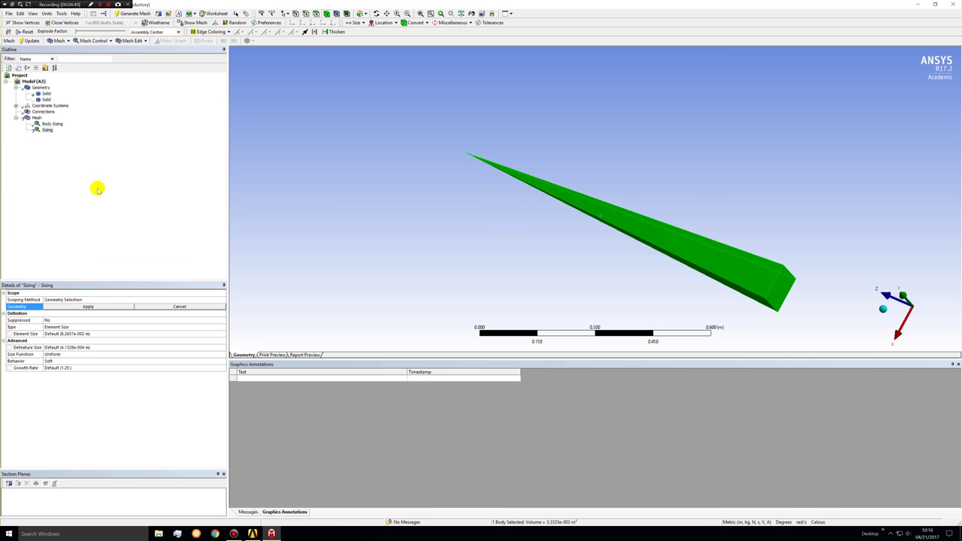
click(67, 307)
click(55, 333)
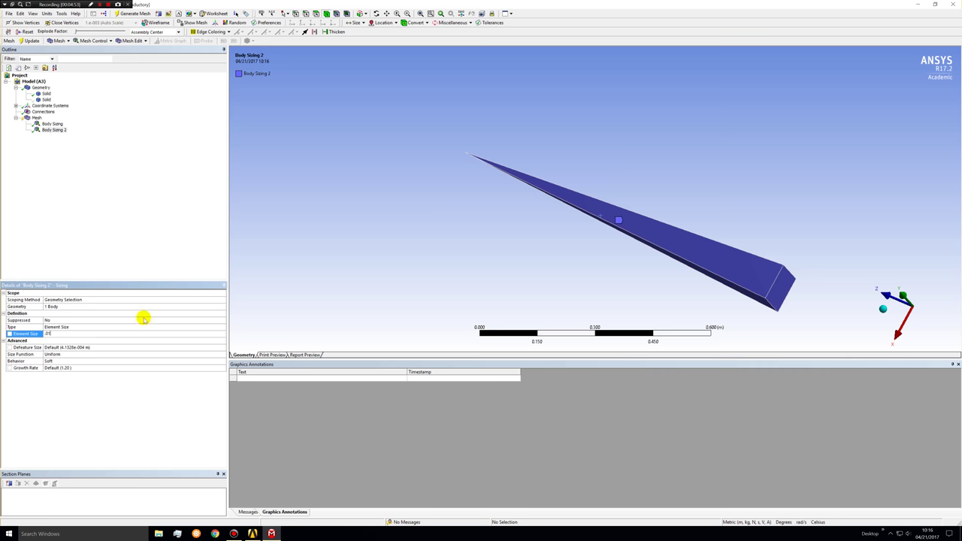
key(Return)
Update the mesh, giving 396302 nodes and 402110 elements
click(36, 119)
right_click(36, 119)
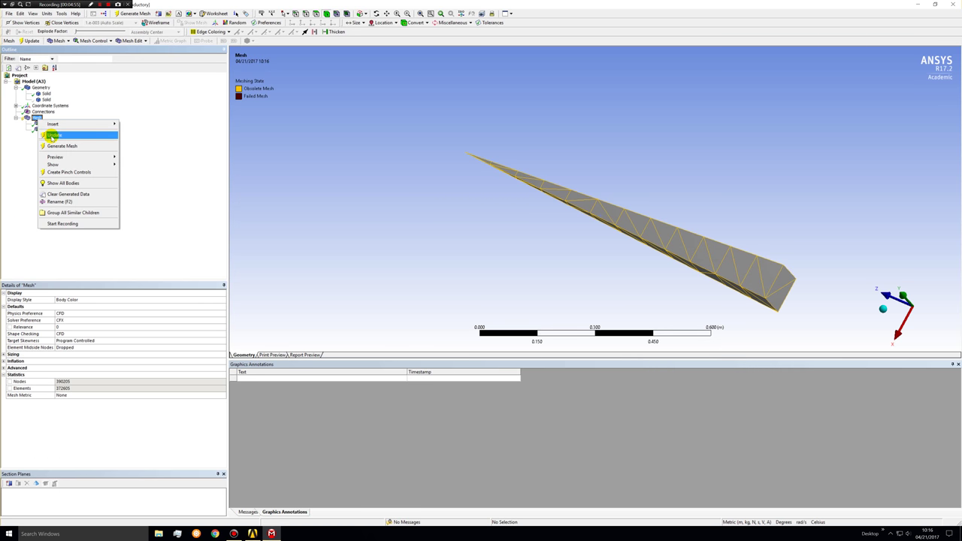
click(47, 133)
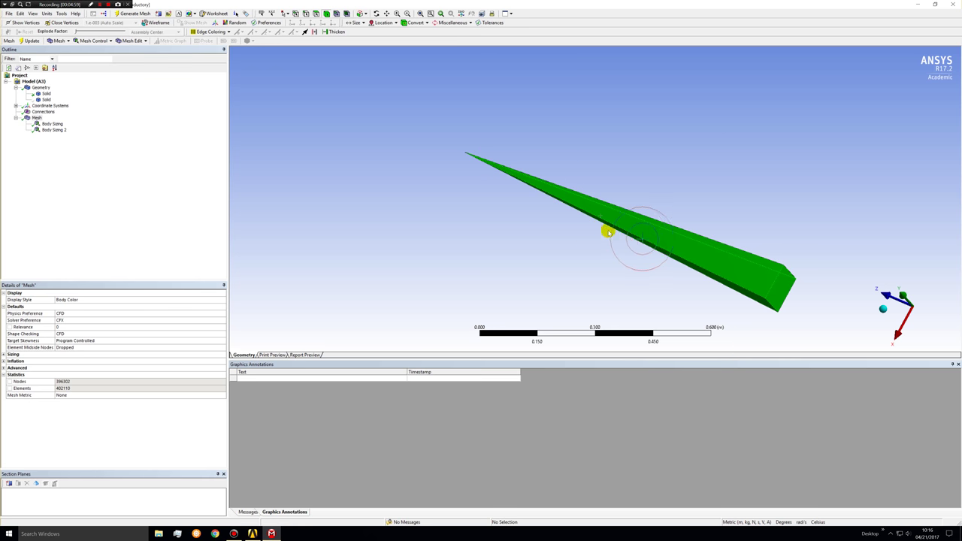
click(43, 118)
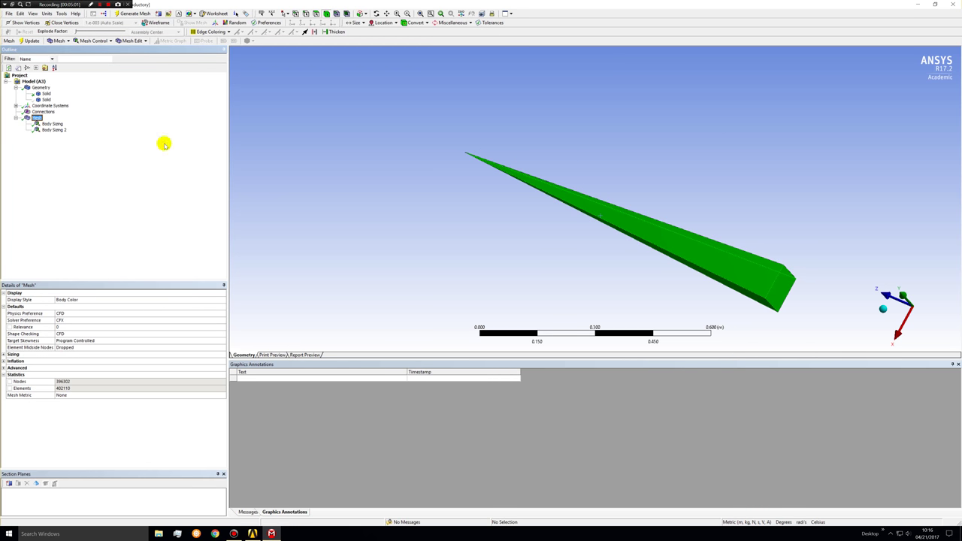
Review the first Body Sizing and show the outer box body again
right_drag(575, 172, 698, 290)
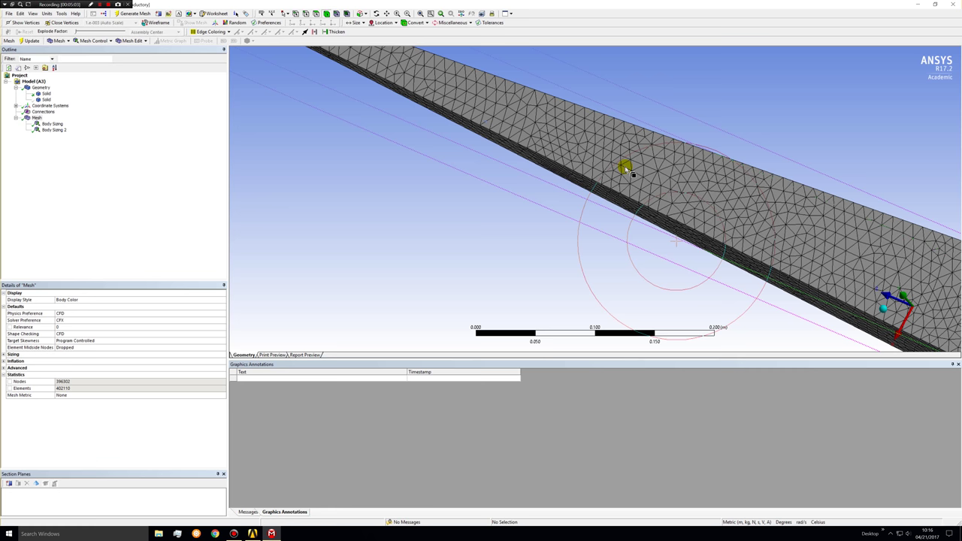
scroll(526, 221, down, 5)
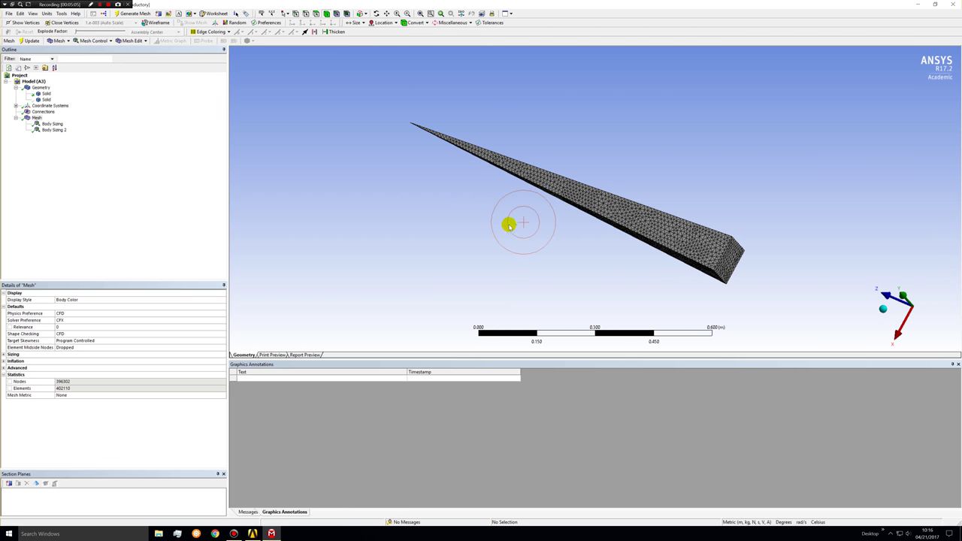
click(46, 124)
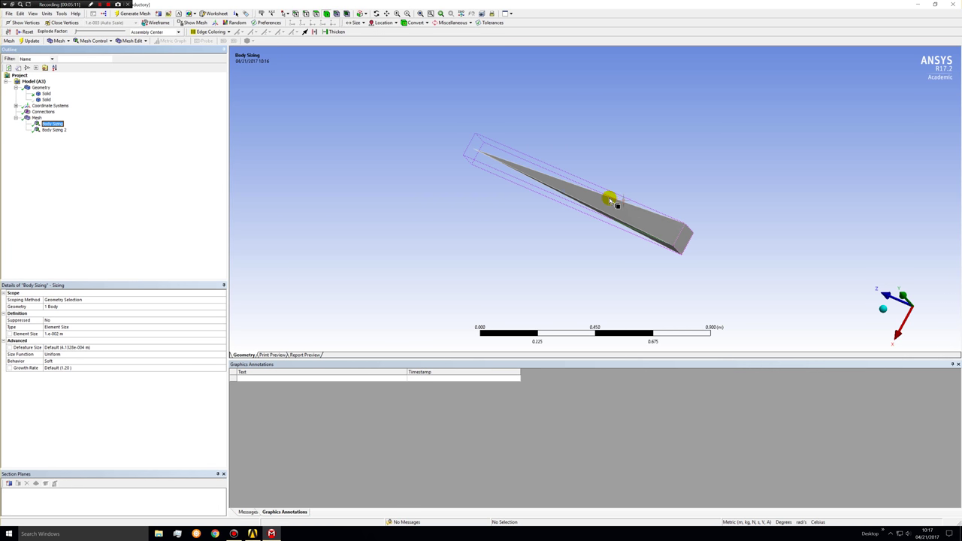
middle_drag(651, 230, 508, 212)
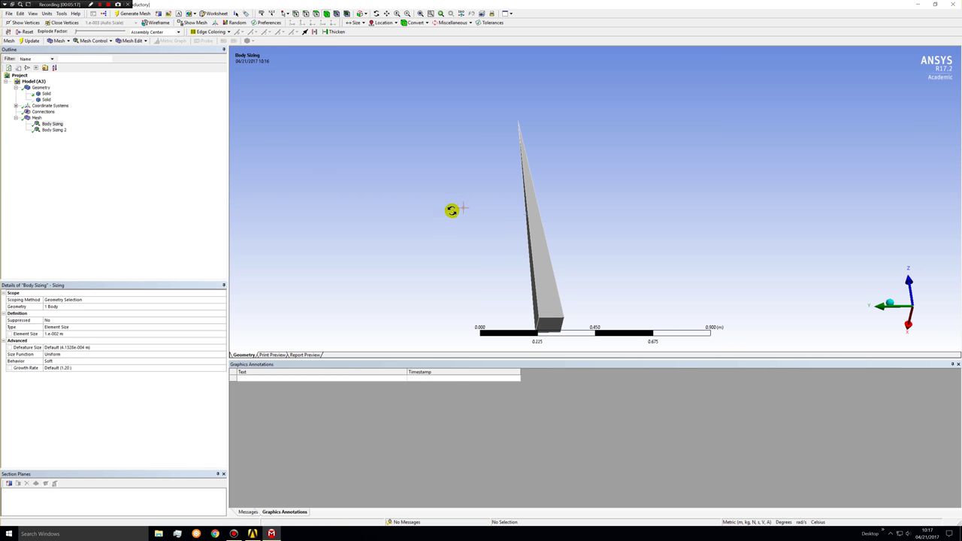
scroll(453, 208, down, 1)
click(46, 98)
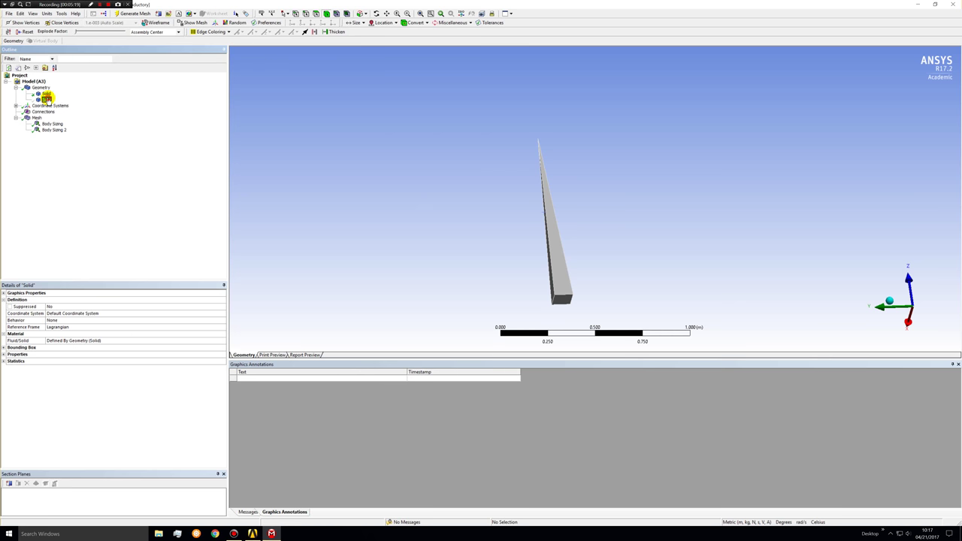
right_click(47, 98)
click(64, 146)
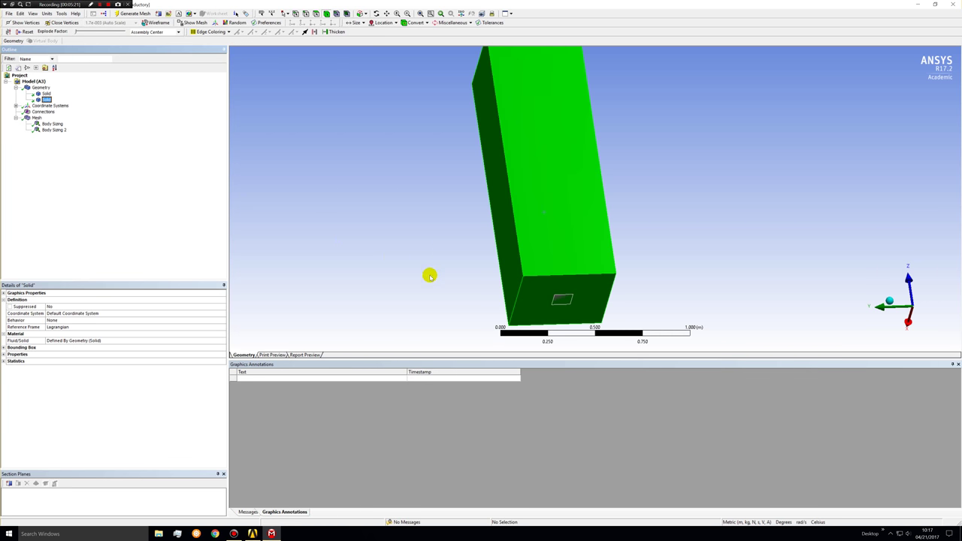
click(358, 258)
Insert an Inflation control scoped to the solid body and begin picking its boundary faces
click(36, 117)
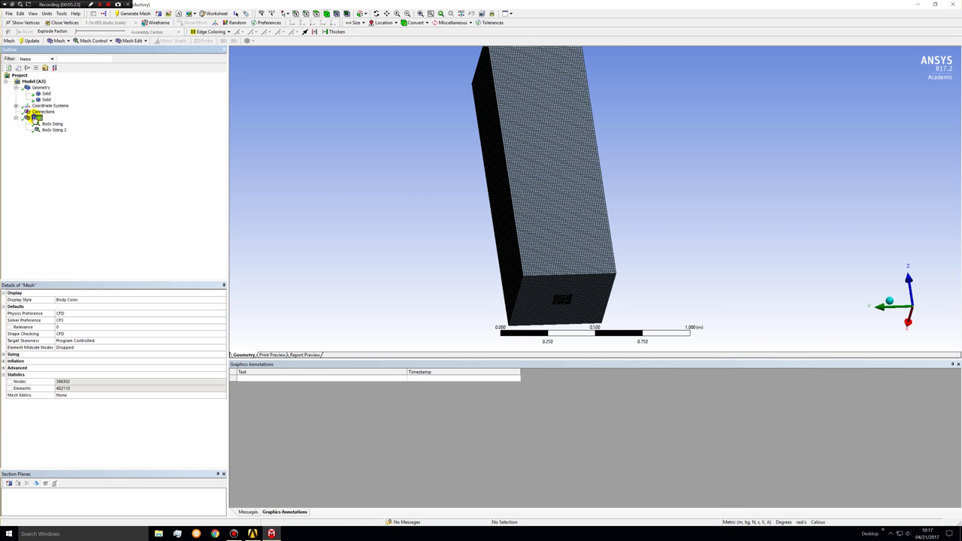
right_click(36, 117)
mouse_move(51, 121)
click(131, 180)
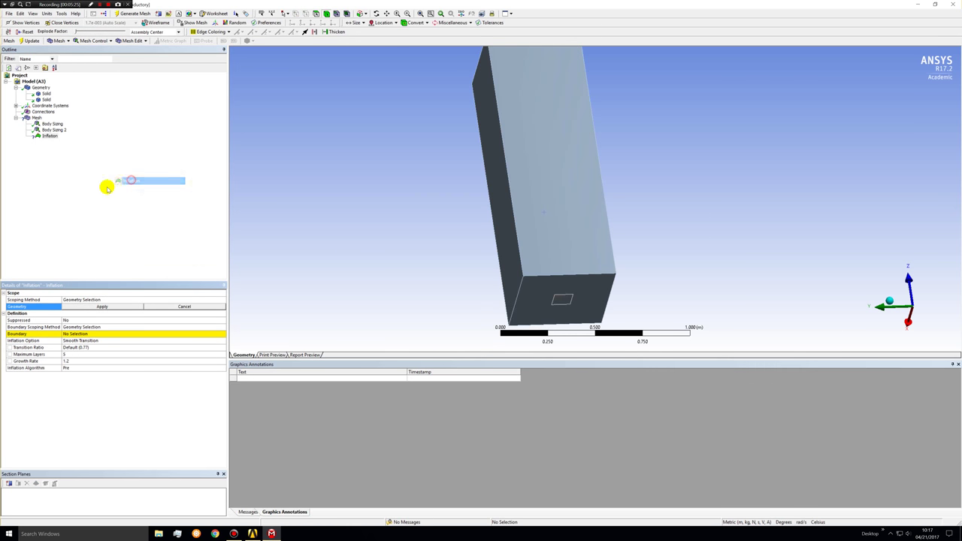
click(597, 192)
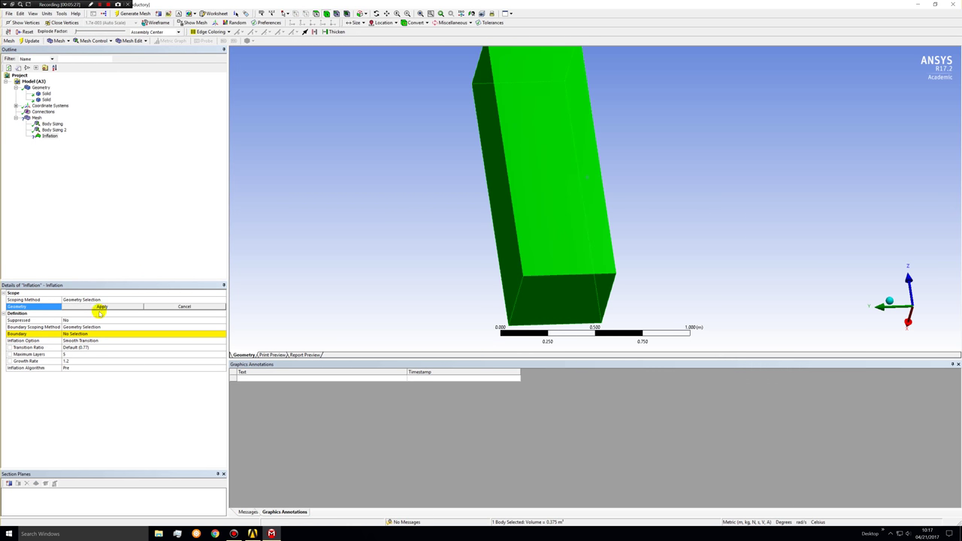
mouse_move(655, 163)
middle_down()
mouse_move(547, 154)
mouse_move(616, 185)
mouse_move(650, 161)
mouse_move(646, 167)
middle_up()
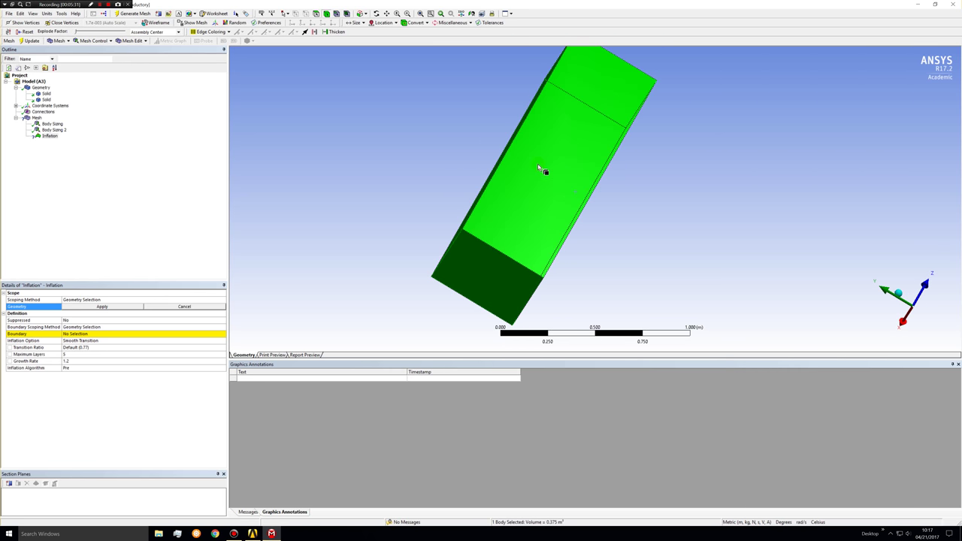
click(102, 306)
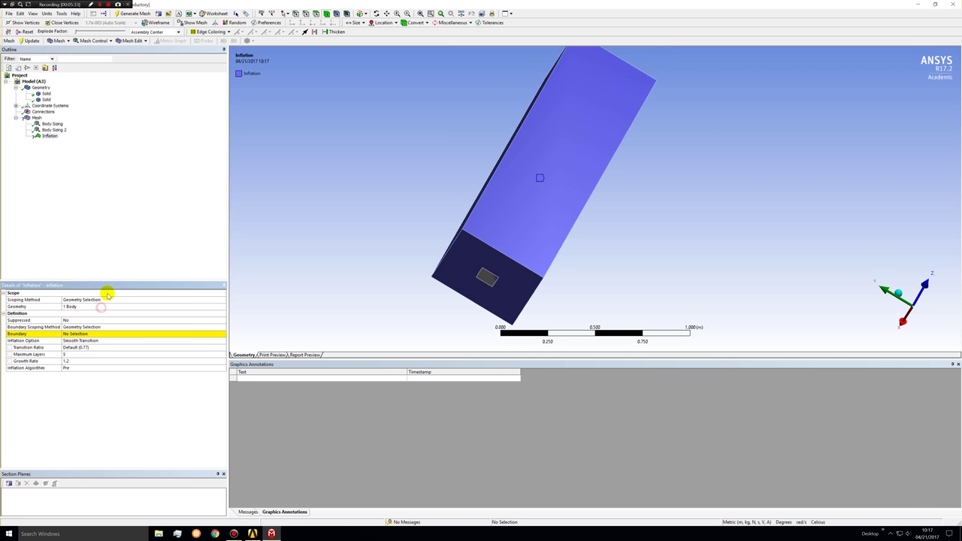
click(72, 335)
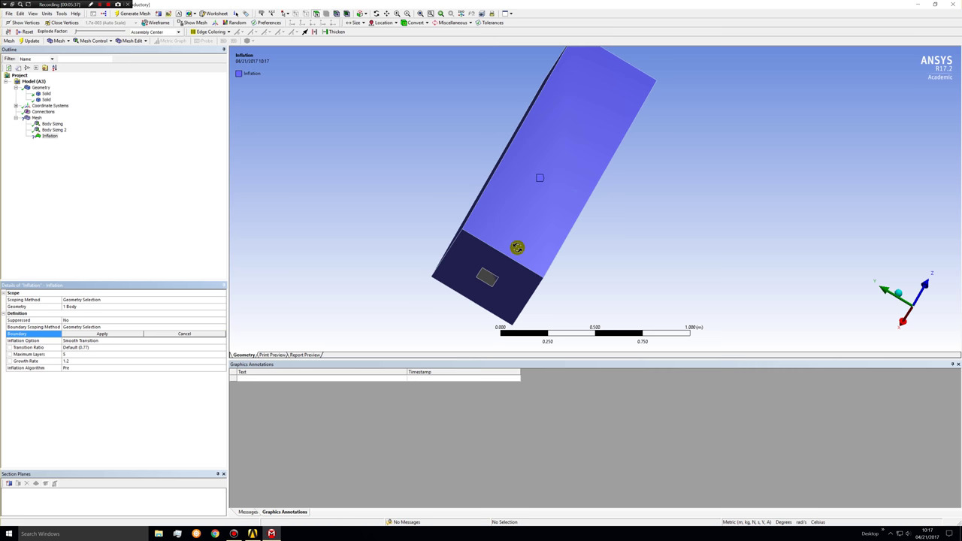
mouse_move(517, 247)
middle_down()
mouse_move(491, 263)
mouse_move(489, 284)
mouse_move(490, 263)
mouse_move(480, 275)
mouse_move(508, 263)
middle_up()
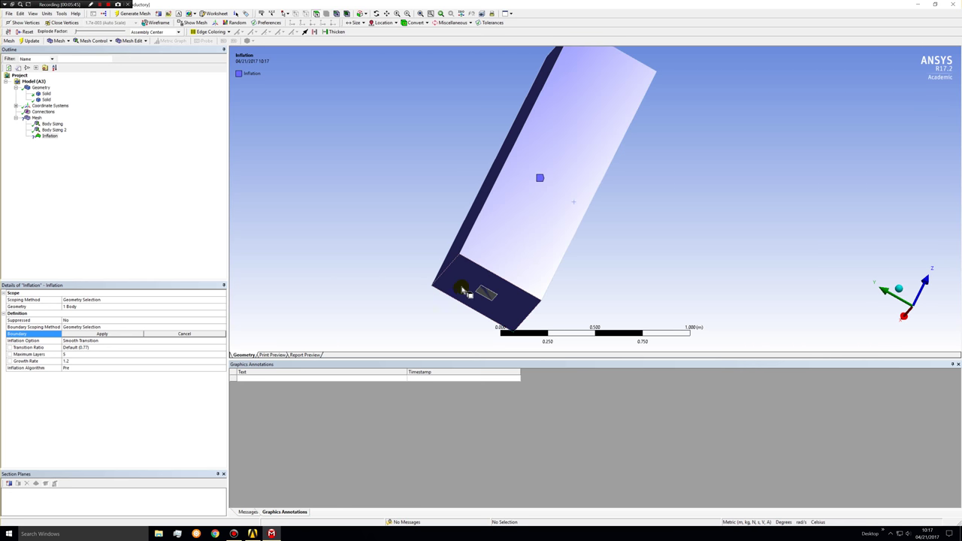
mouse_move(460, 290)
middle_down()
mouse_move(498, 301)
mouse_move(515, 325)
mouse_move(436, 295)
middle_up()
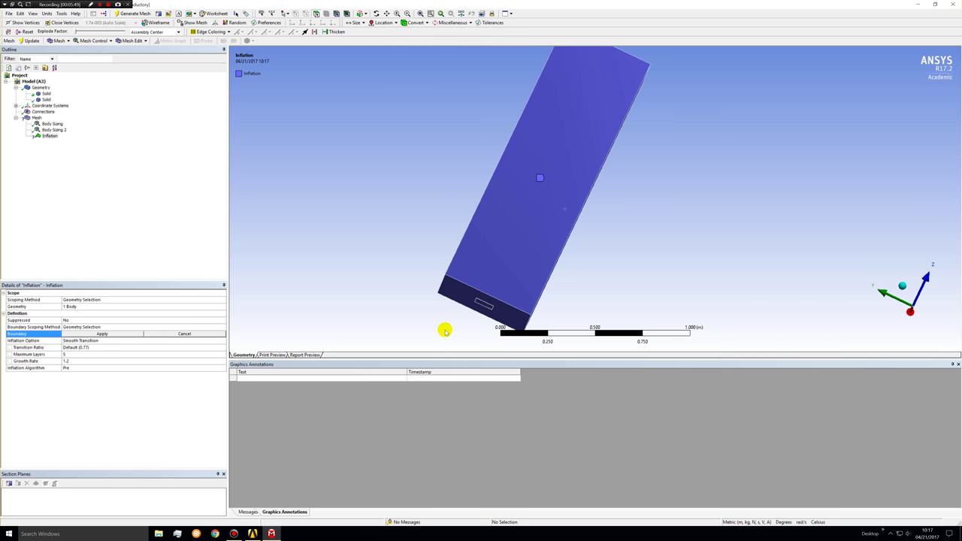
Try several candidate boundary faces, then cancel, leaving the Inflation boundary at No Selection
click(497, 289)
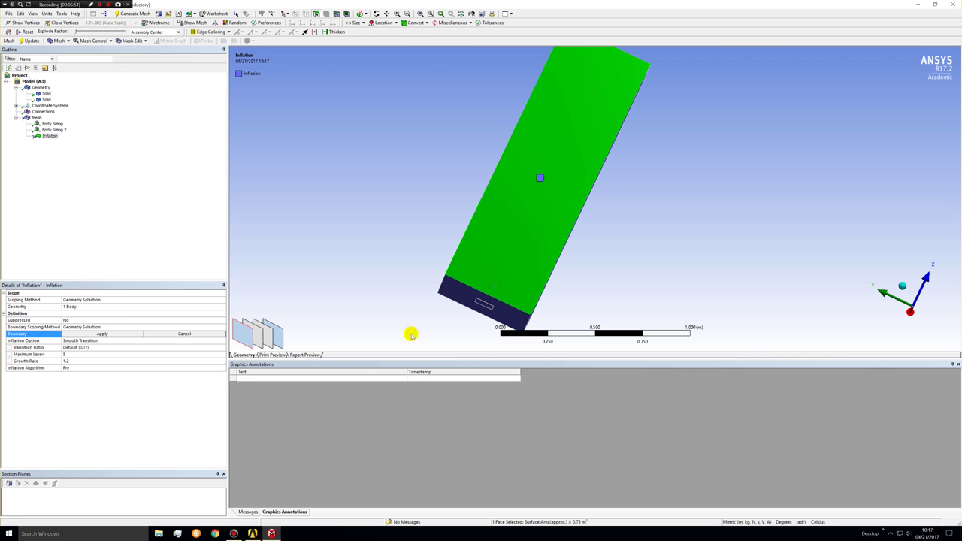
click(256, 336)
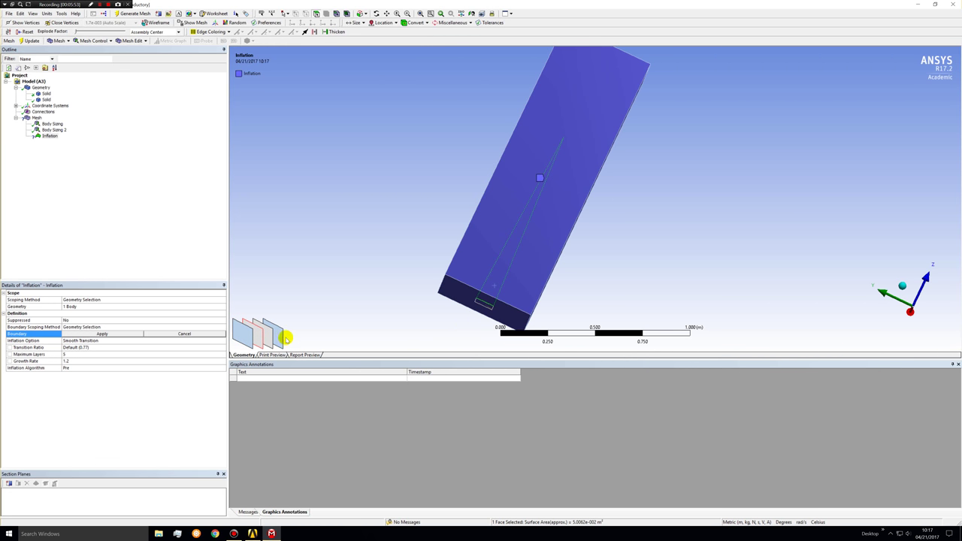
ctrl+click(282, 336)
middle_drag(471, 302, 395, 303)
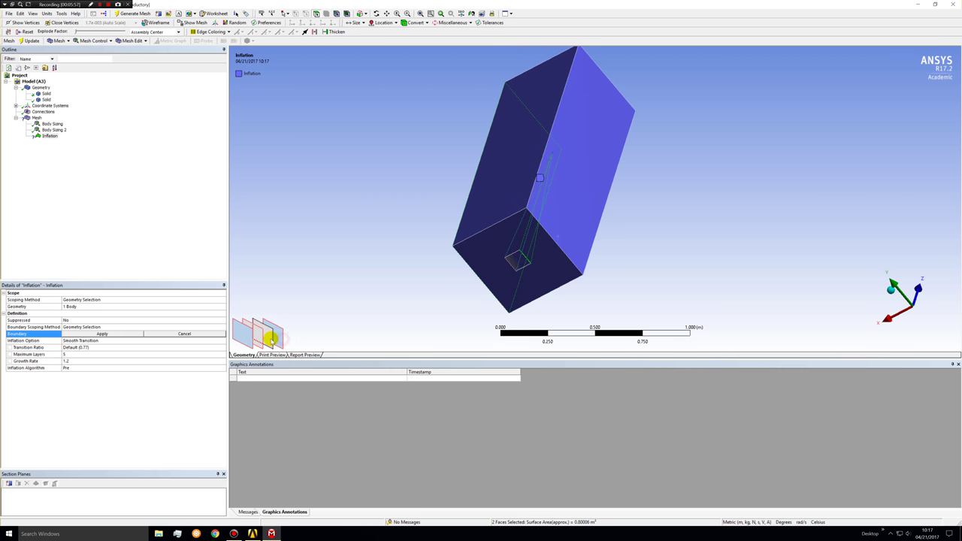
middle_drag(568, 324, 633, 344)
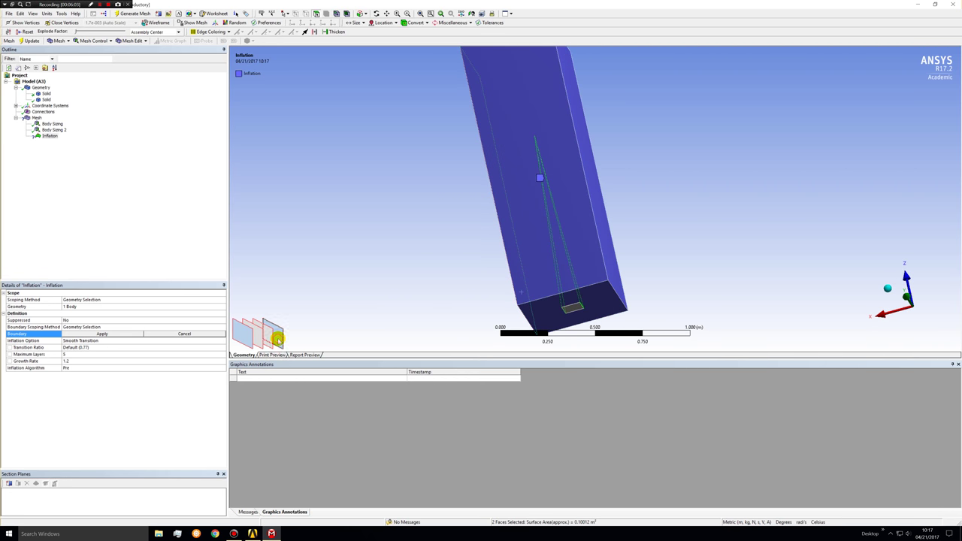
mouse_move(611, 276)
middle_down()
mouse_move(541, 221)
mouse_move(556, 248)
mouse_move(586, 265)
mouse_move(613, 268)
mouse_move(598, 221)
mouse_move(625, 277)
mouse_move(657, 283)
mouse_move(669, 260)
mouse_move(653, 238)
mouse_move(625, 233)
mouse_move(627, 275)
middle_up()
click(546, 266)
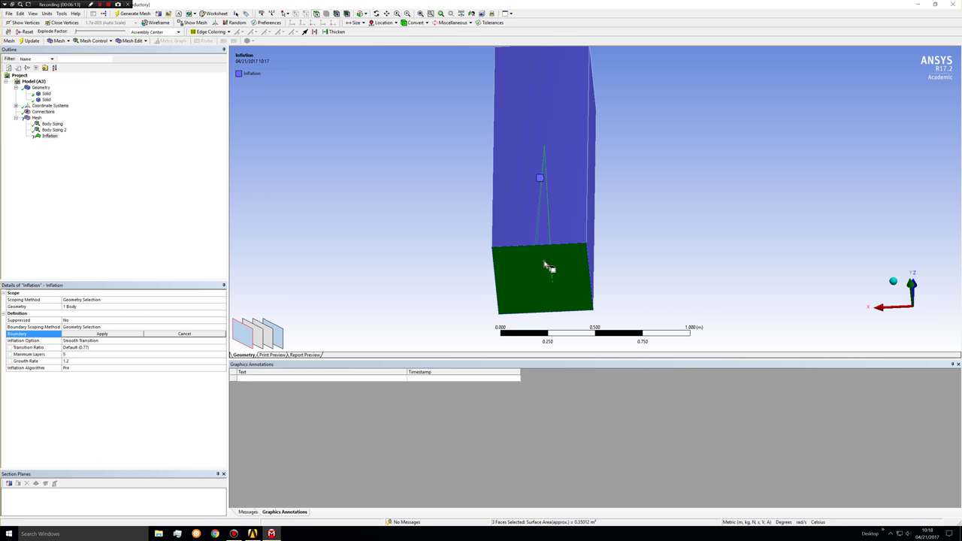
click(259, 335)
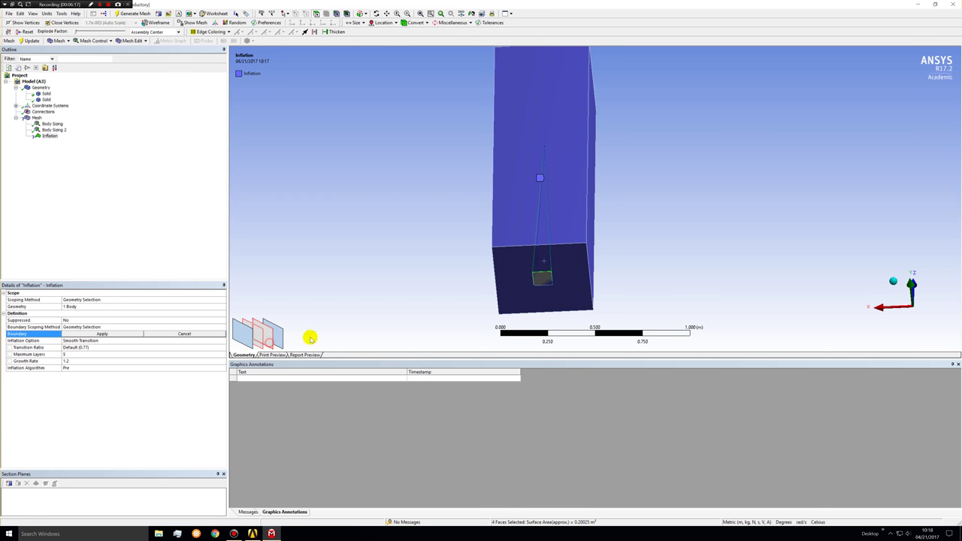
middle_drag(639, 284, 758, 264)
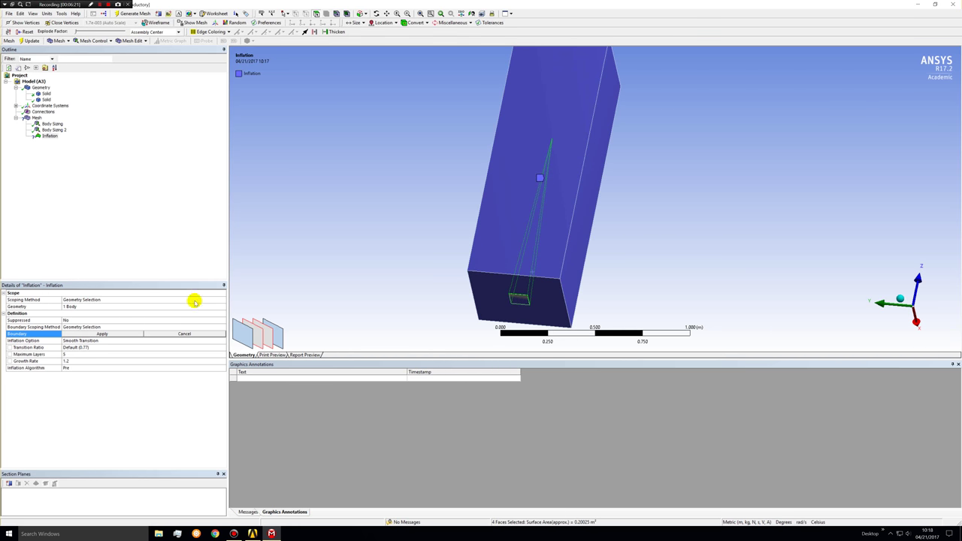
click(96, 333)
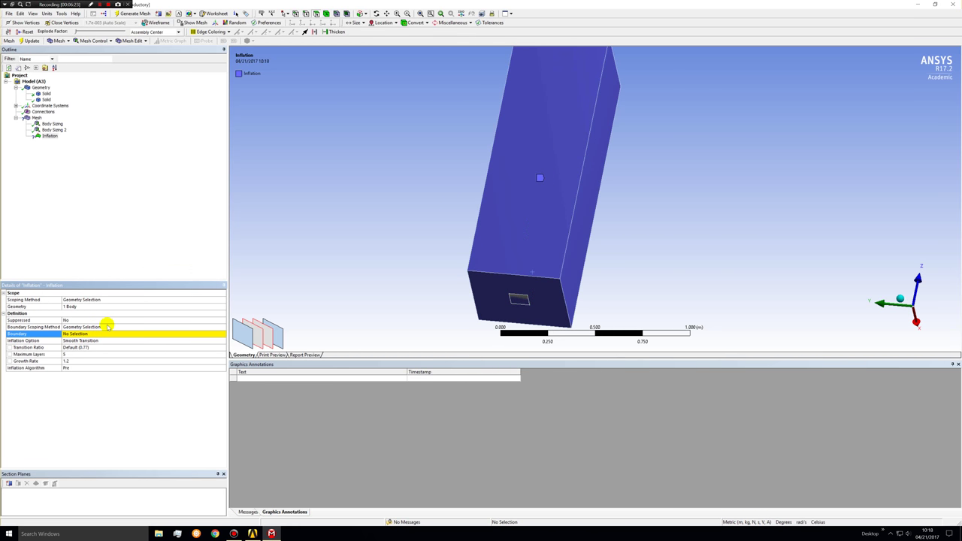
middle_drag(724, 286, 691, 278)
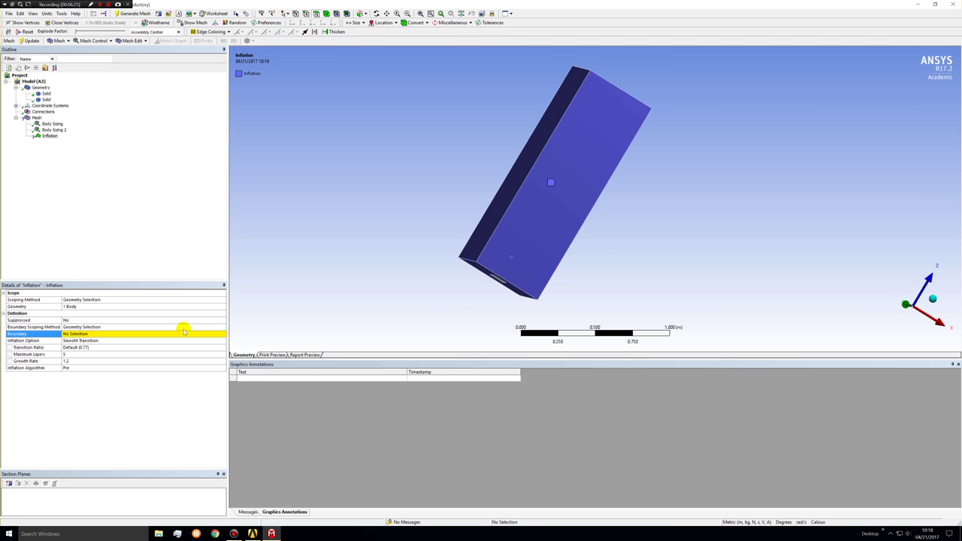
Delete the Inflation control, leaving Body Sizing and Body Sizing 2
right_click(52, 136)
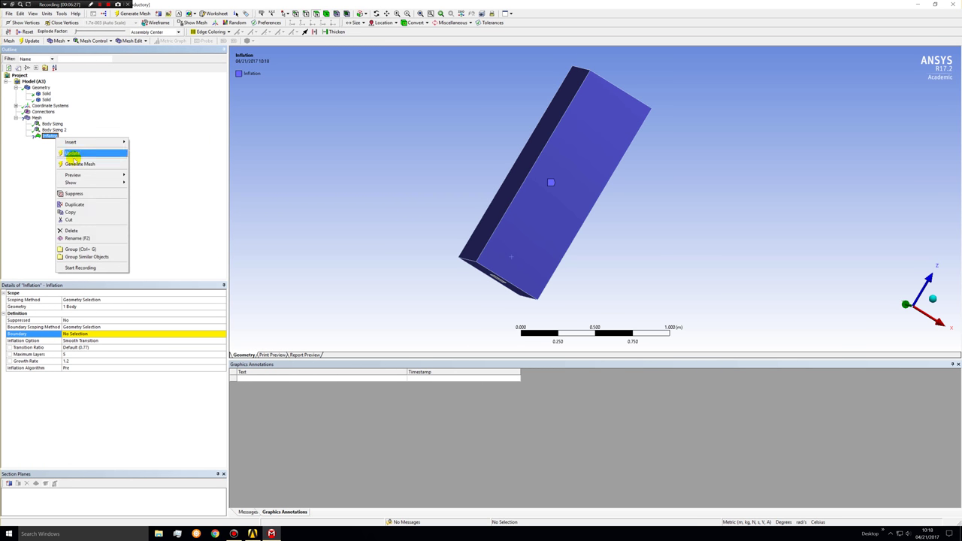
click(71, 230)
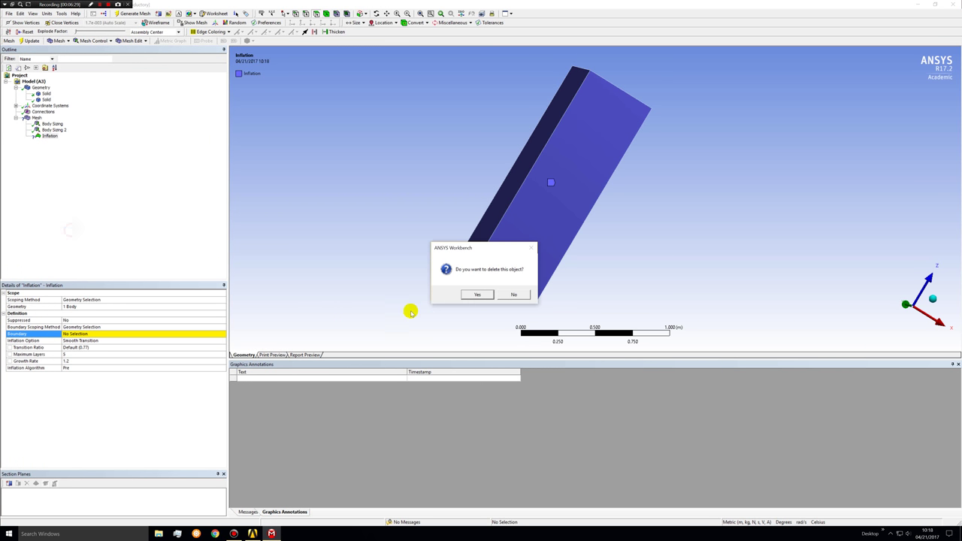
click(477, 295)
middle_drag(678, 290, 634, 270)
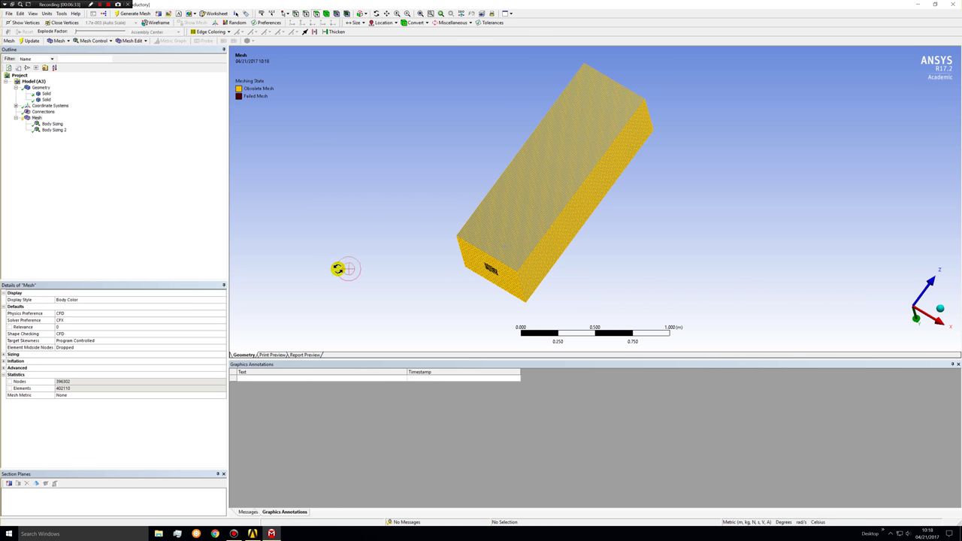
middle_drag(337, 268, 271, 164)
Hide the small inner Solid body so only the outer block shows
click(41, 99)
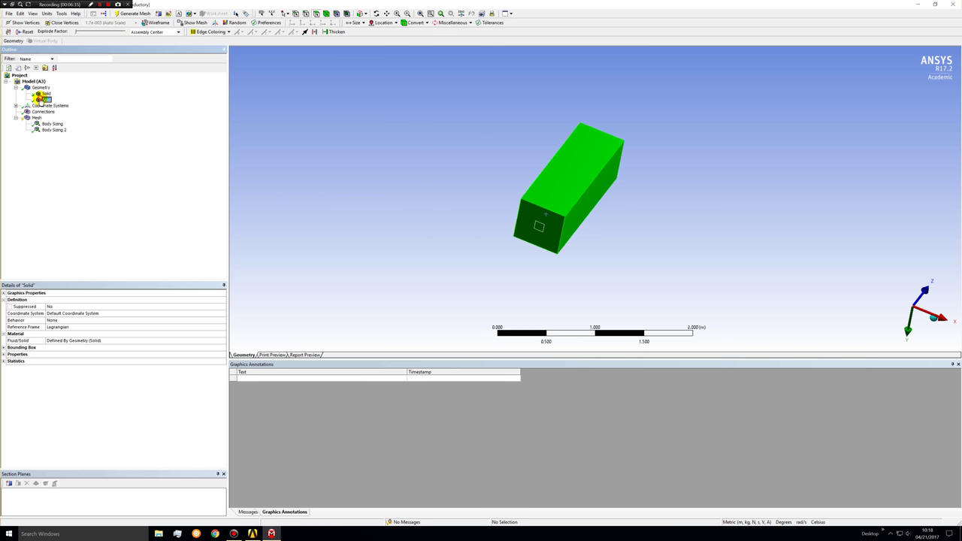
right_click(41, 99)
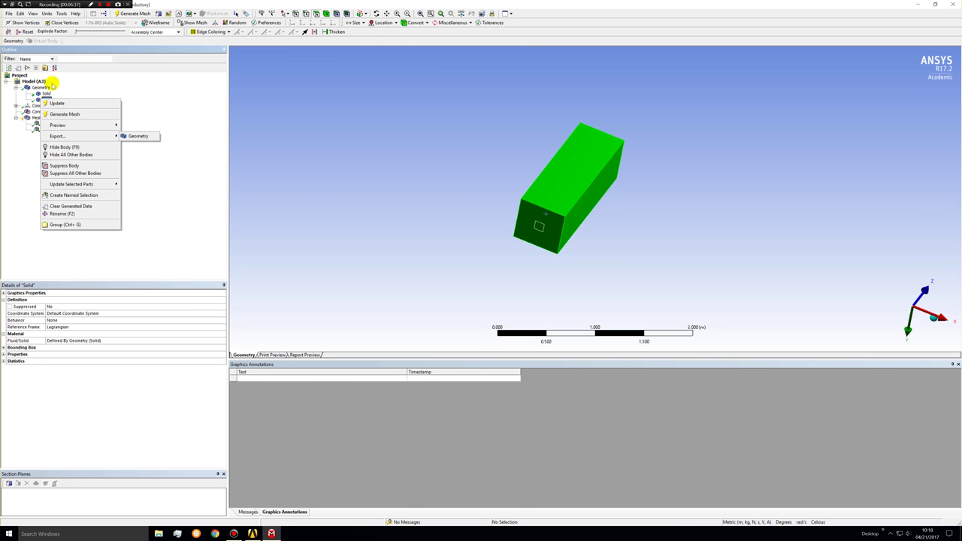
click(43, 95)
right_click(45, 96)
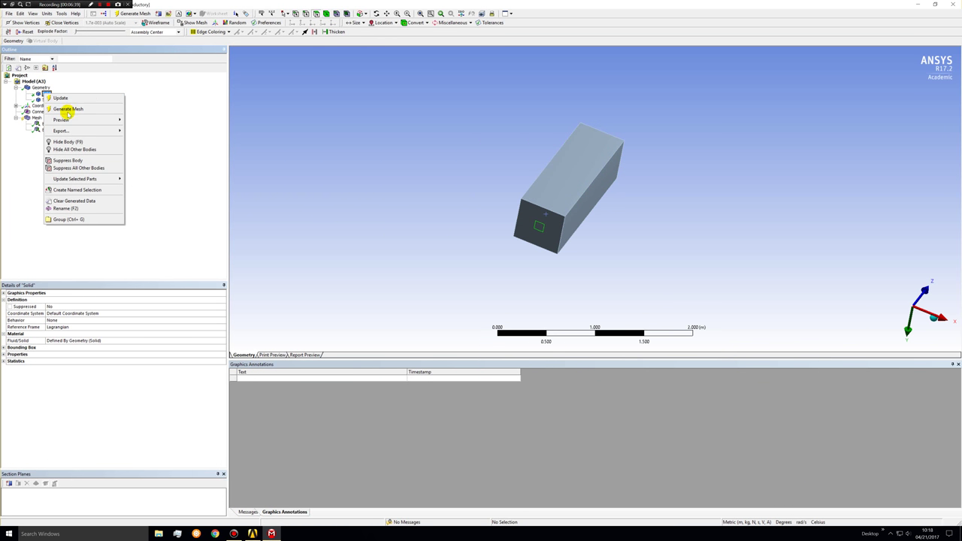
click(67, 141)
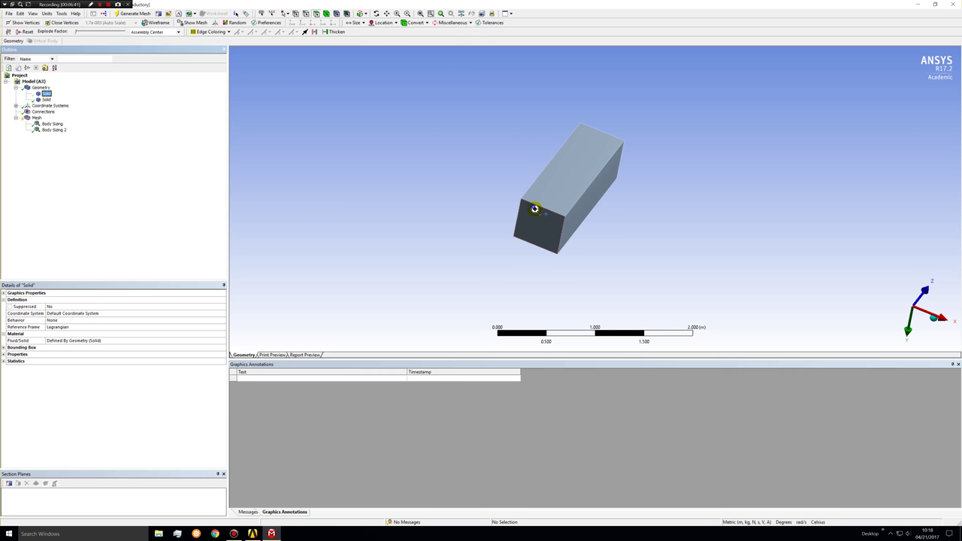
scroll(533, 208, up, 5)
middle_drag(517, 217, 564, 178)
scroll(639, 261, up, 2)
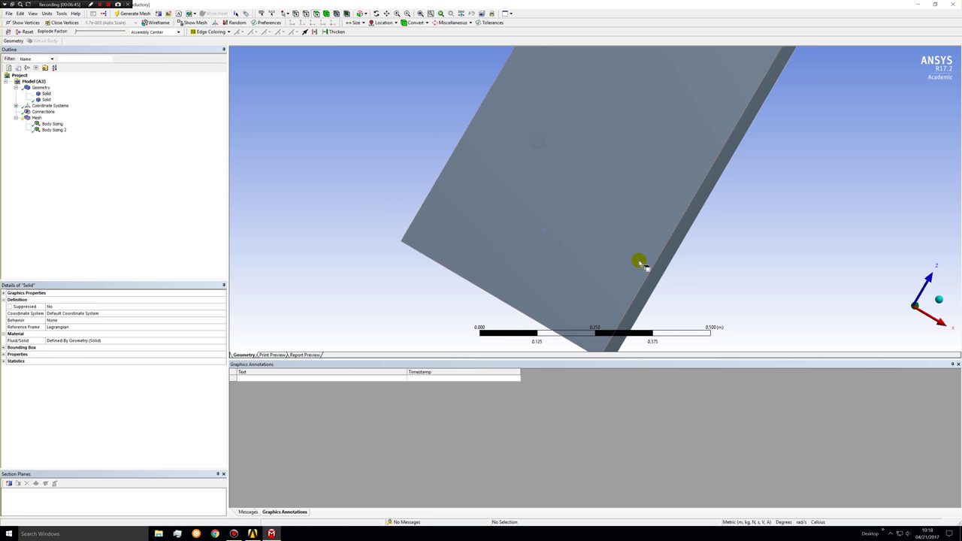
scroll(638, 261, down, 3)
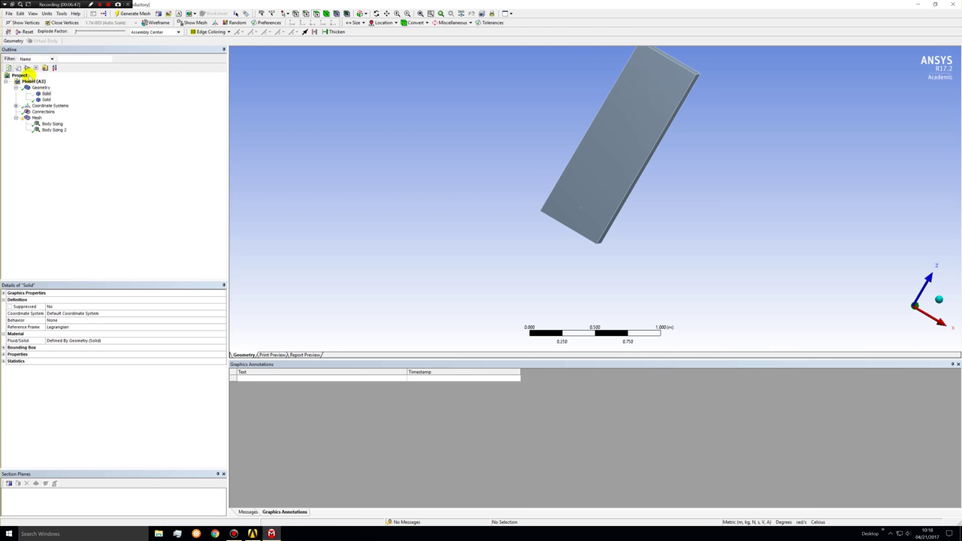
right_click(45, 94)
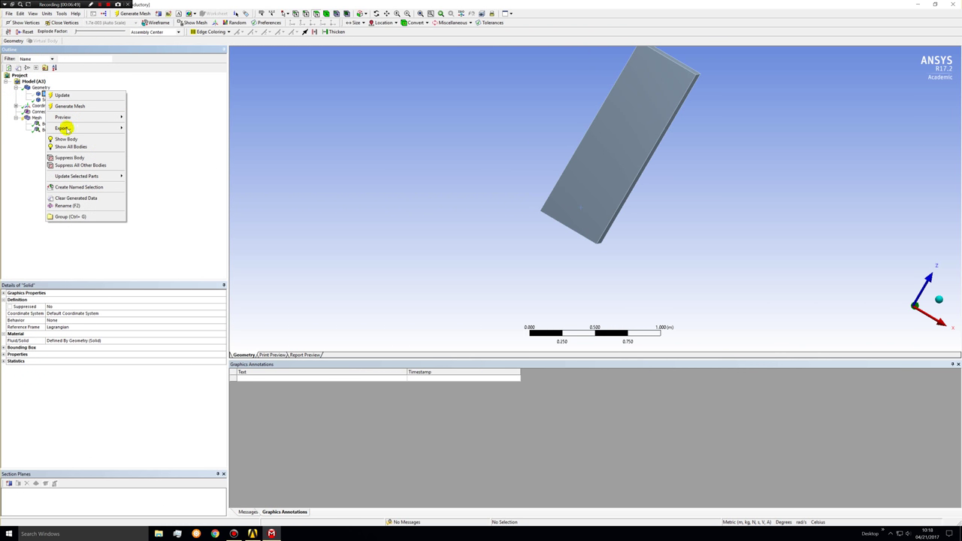
click(635, 285)
middle_drag(635, 286, 646, 206)
scroll(673, 220, down, 3)
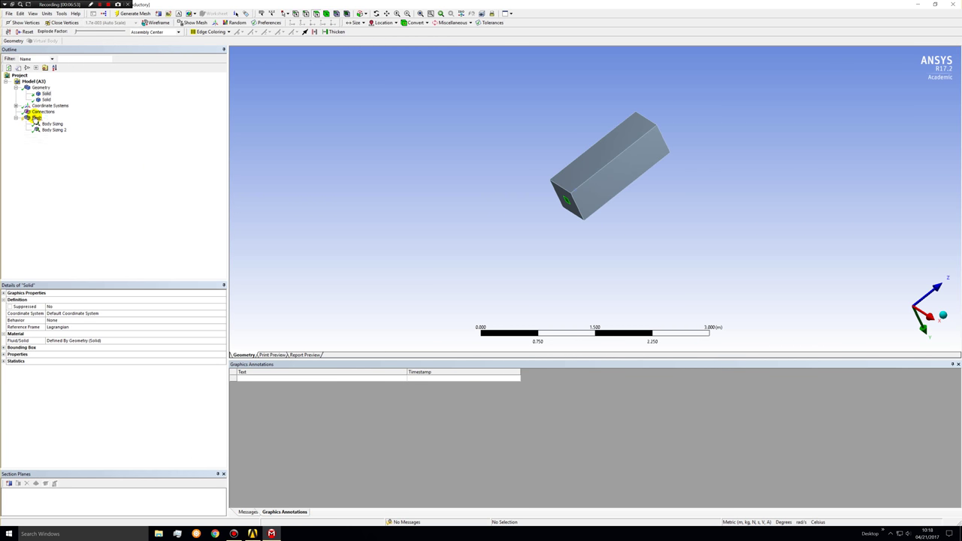
Generate the mesh, review both Body Sizing controls, and enter 0.01 as element size
right_click(35, 117)
click(56, 142)
click(53, 129)
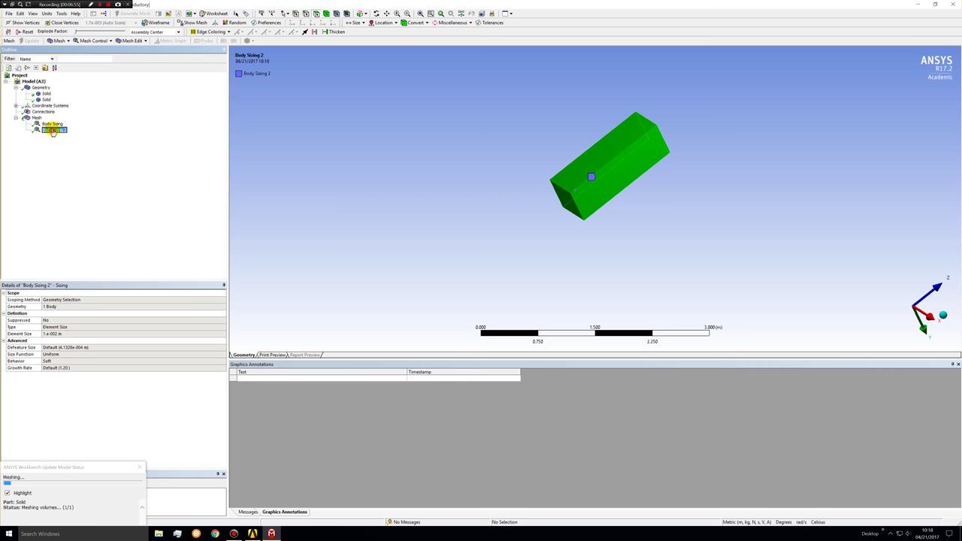
click(52, 123)
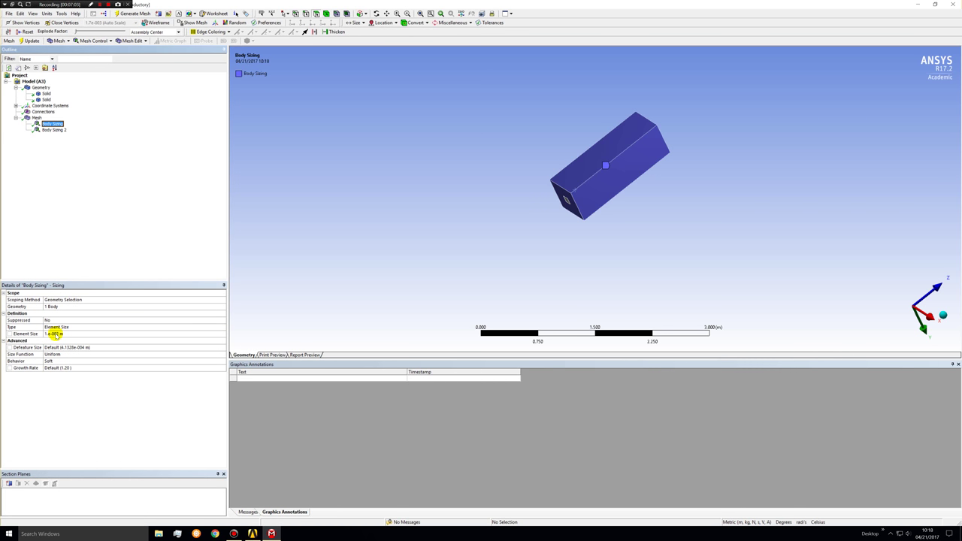
click(57, 333)
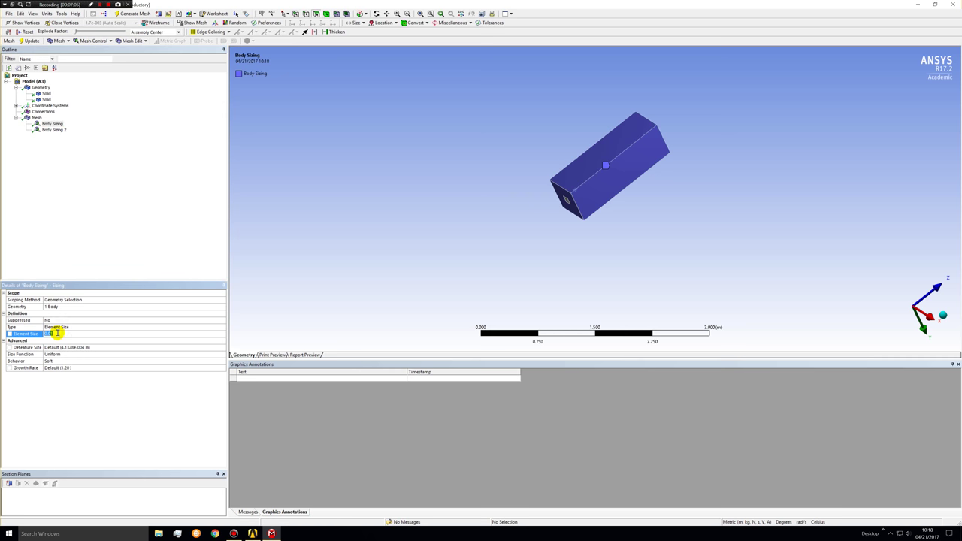
text(0.01)
Set Body Sizing to 6.e-003 m and remesh to 744386 nodes, 740750 elements
click(37, 118)
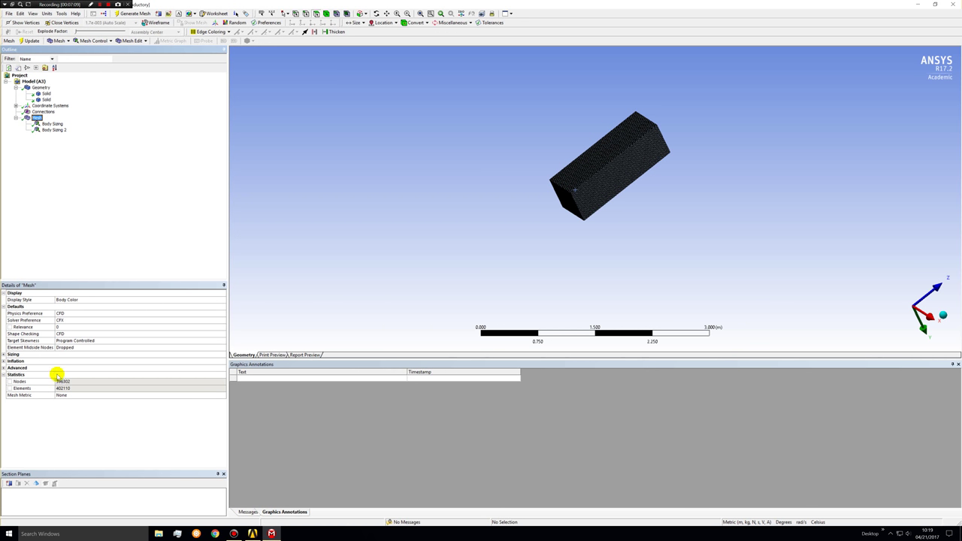
click(52, 124)
click(51, 333)
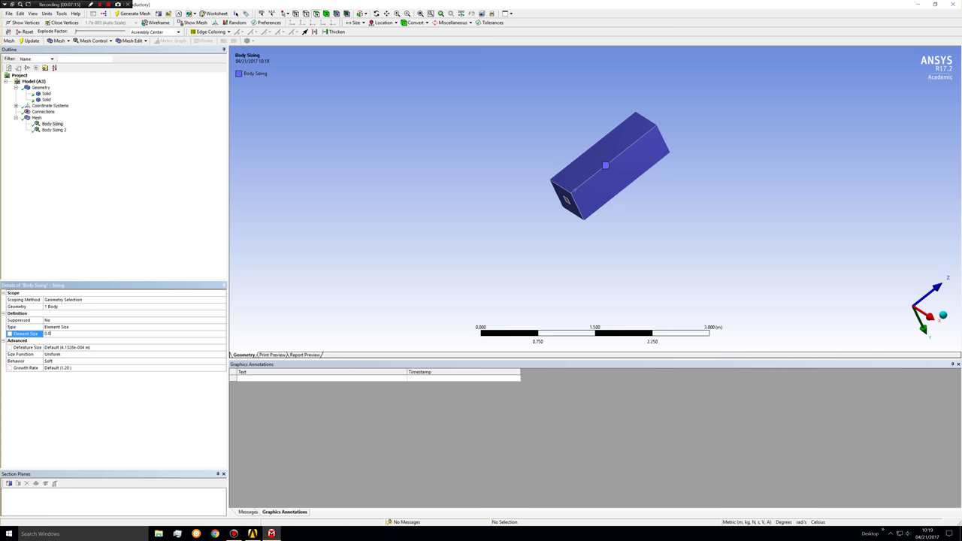
right_click(35, 118)
click(55, 133)
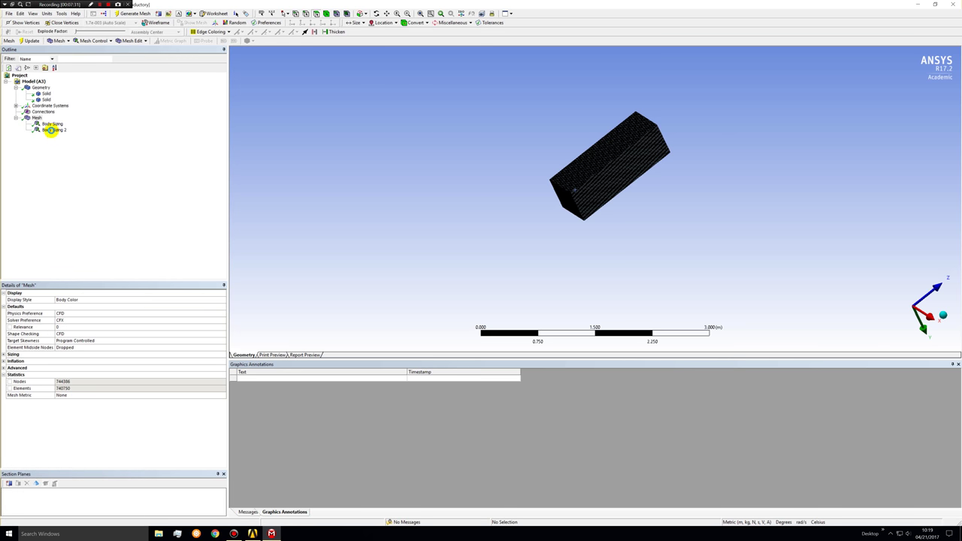
Enlarge the Body Sizing element size and remesh to 499027 nodes and 502002 elements
click(48, 124)
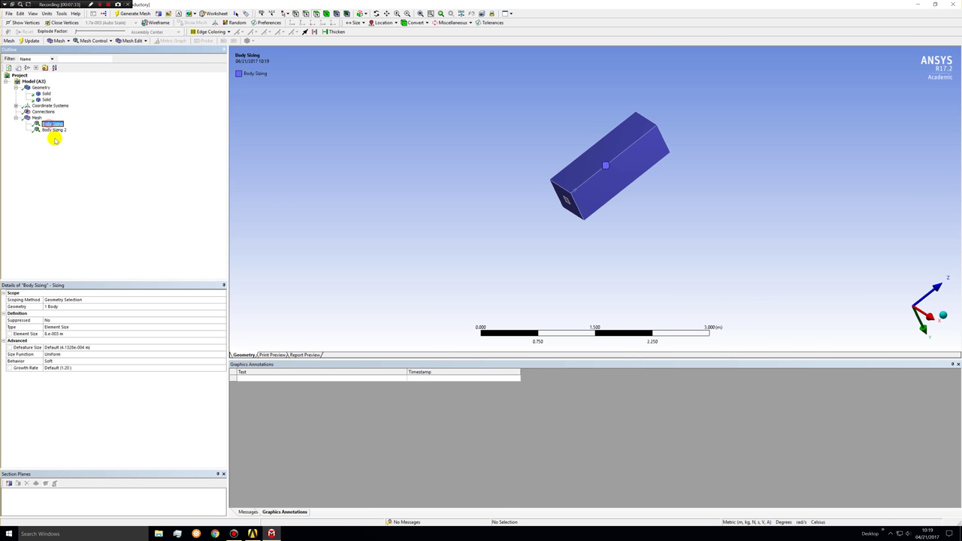
click(56, 335)
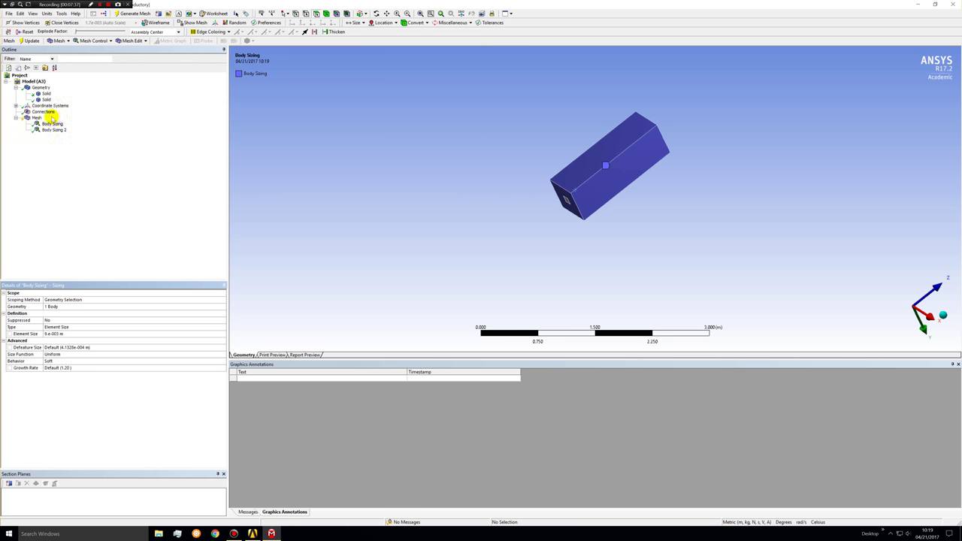
right_click(45, 118)
click(56, 134)
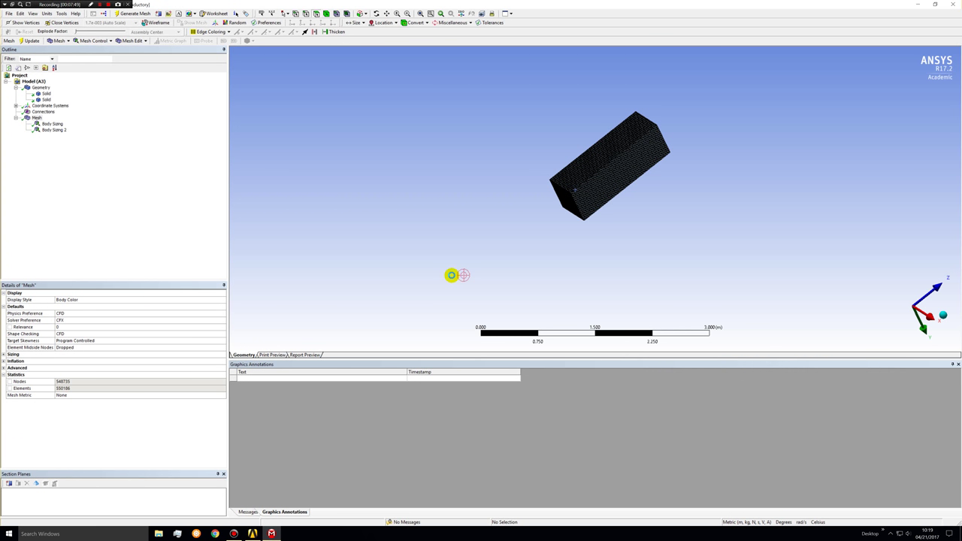
click(53, 124)
click(60, 333)
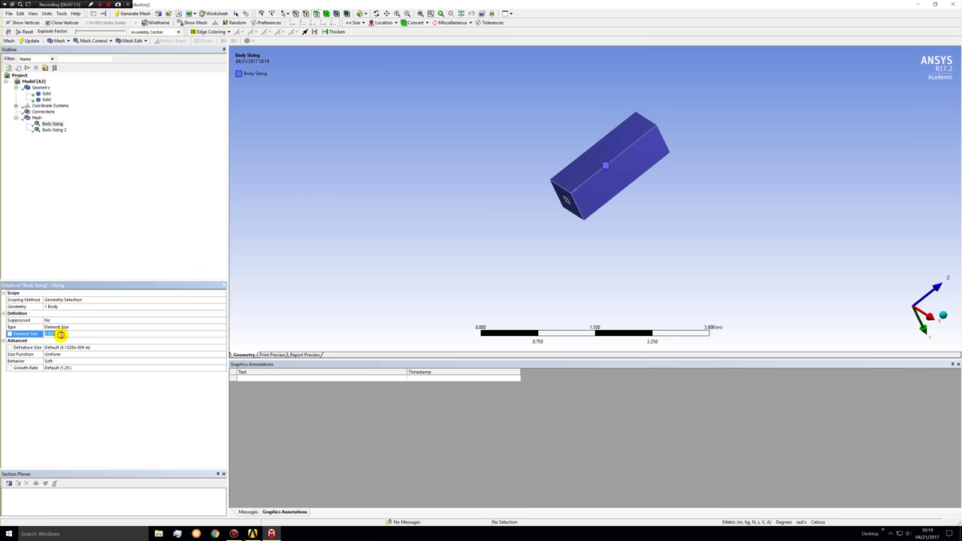
key(Return)
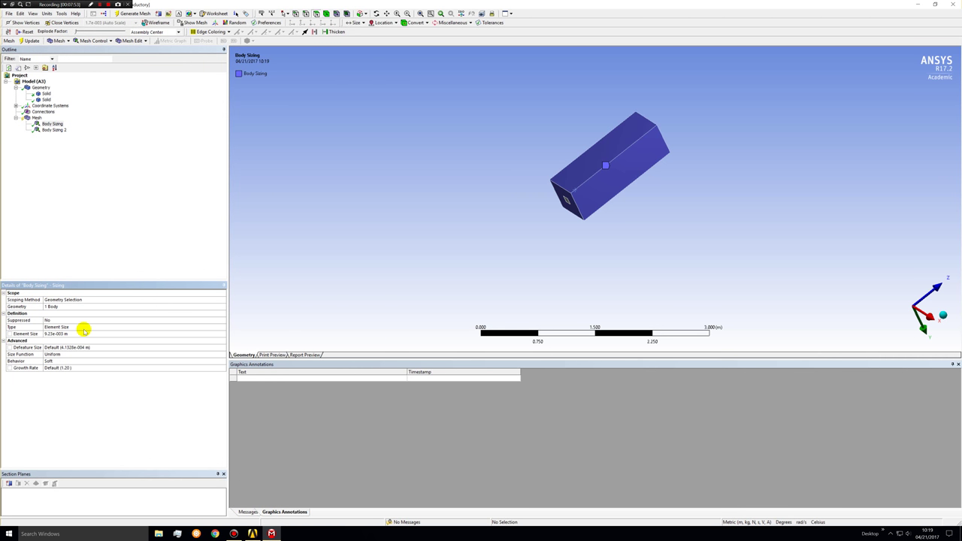
click(36, 118)
right_click(37, 119)
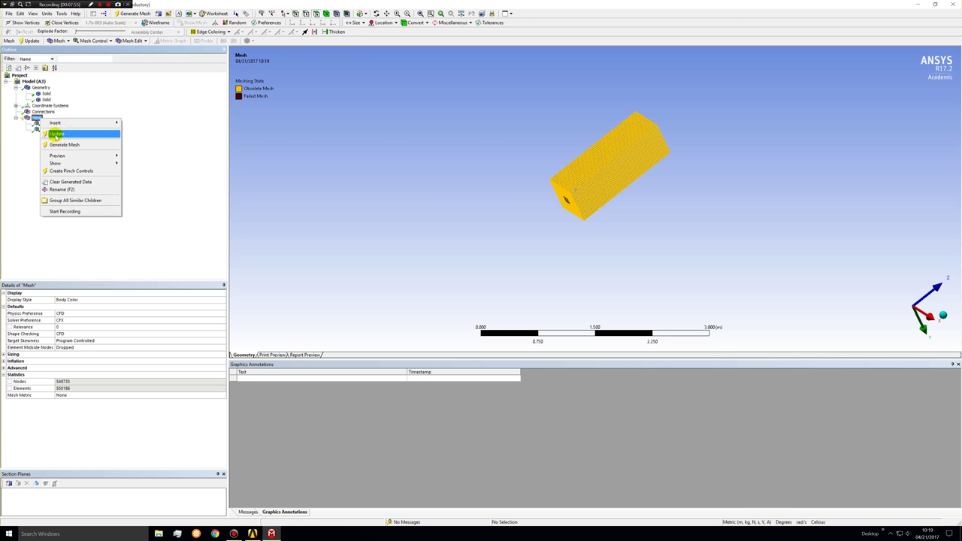
click(52, 133)
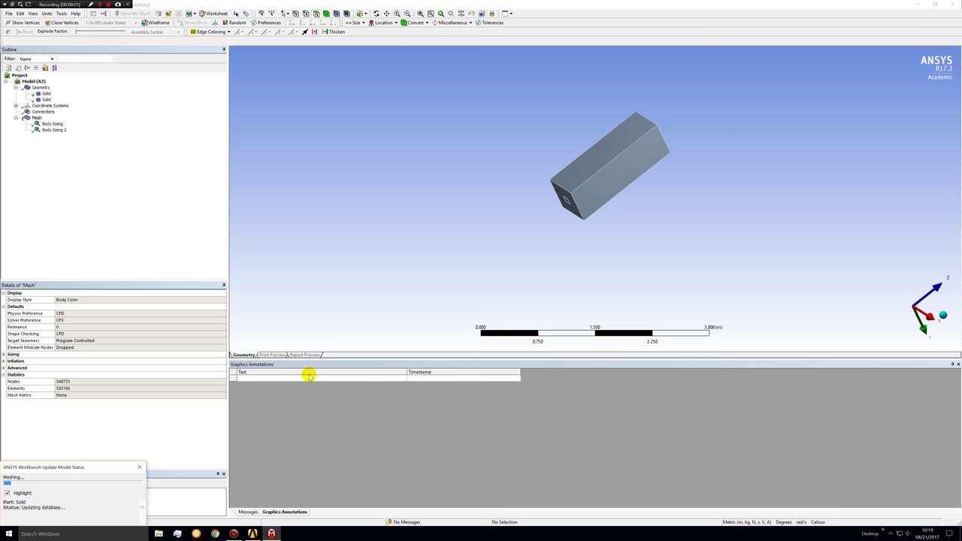
Close ANSYS Meshing and return to the Workbench project schematic
click(371, 291)
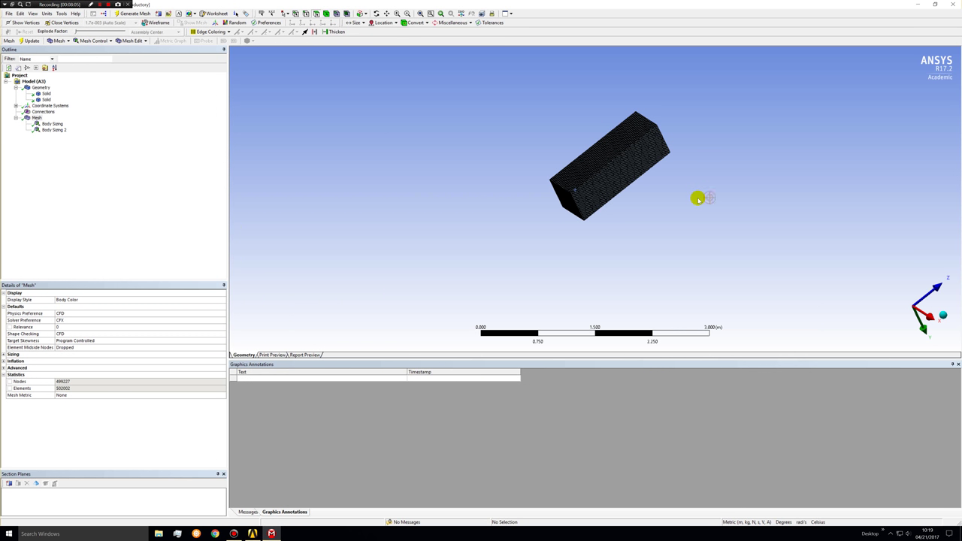
click(613, 65)
click(953, 5)
click(578, 141)
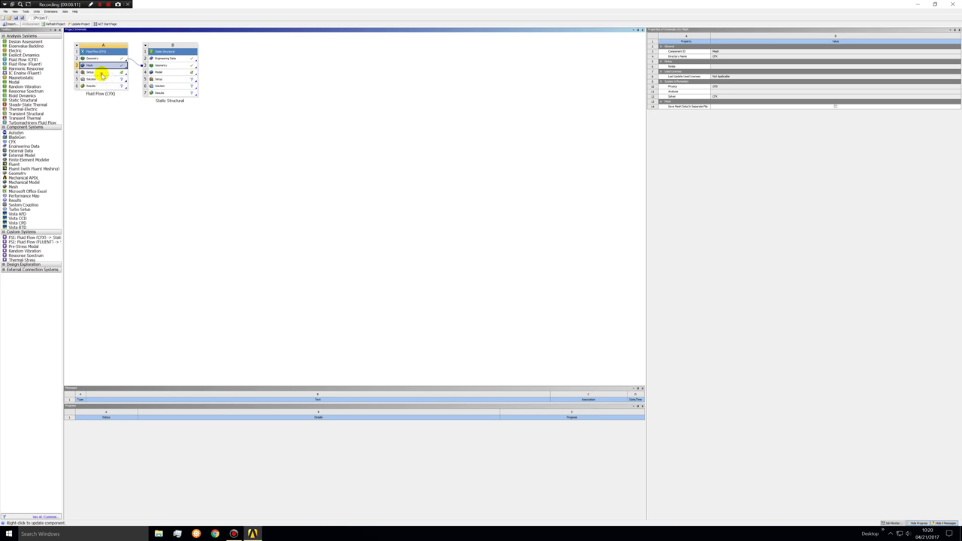
Launch CFX-Pre from the Setup cell (A4) of the Fluid Flow (CFX) system
double_click(101, 72)
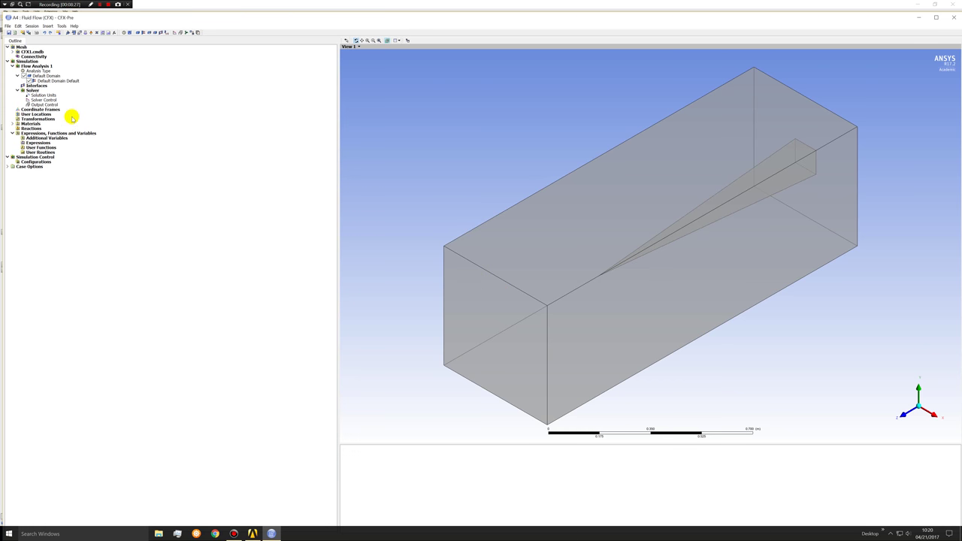
Make the analysis Transient with coupling None, 1 s total time and 0.01 s timesteps
double_click(38, 70)
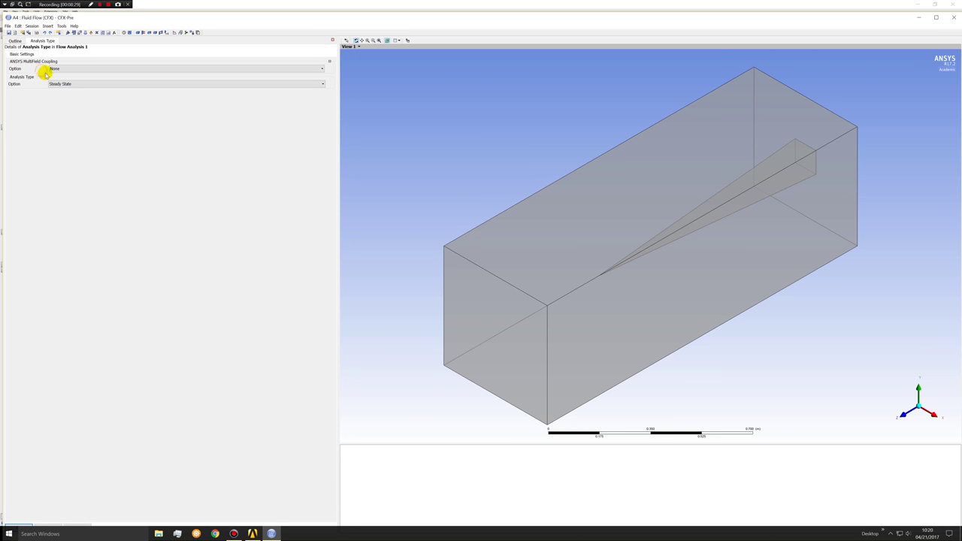
click(61, 83)
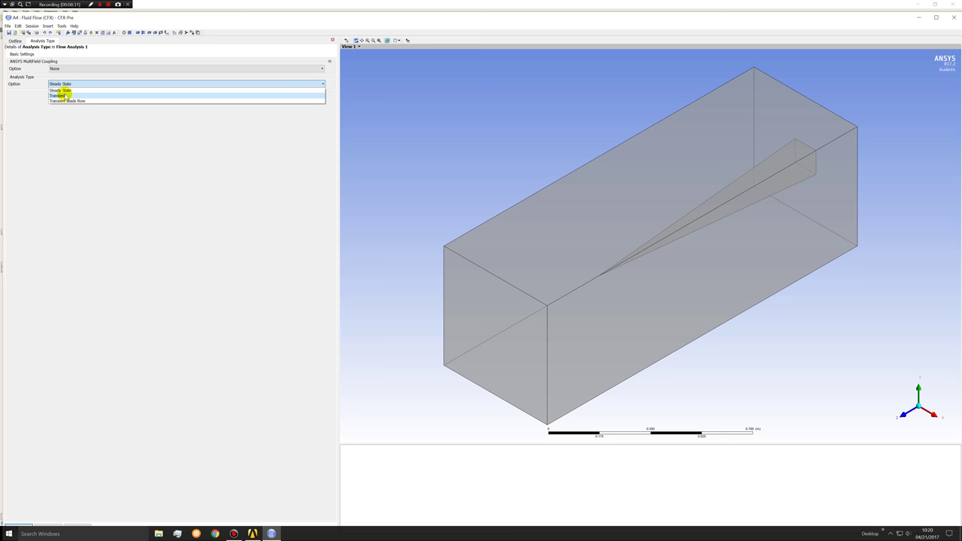
click(65, 95)
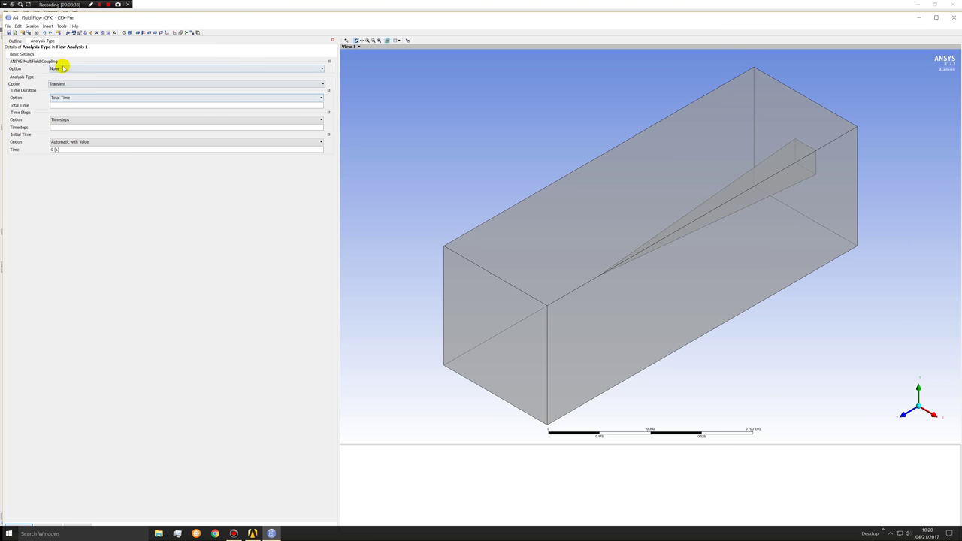
click(63, 68)
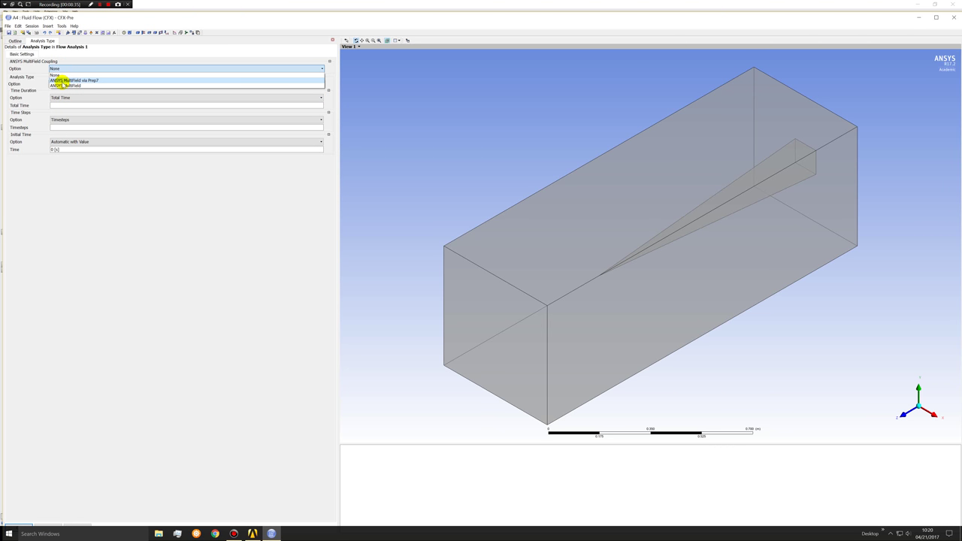
click(63, 85)
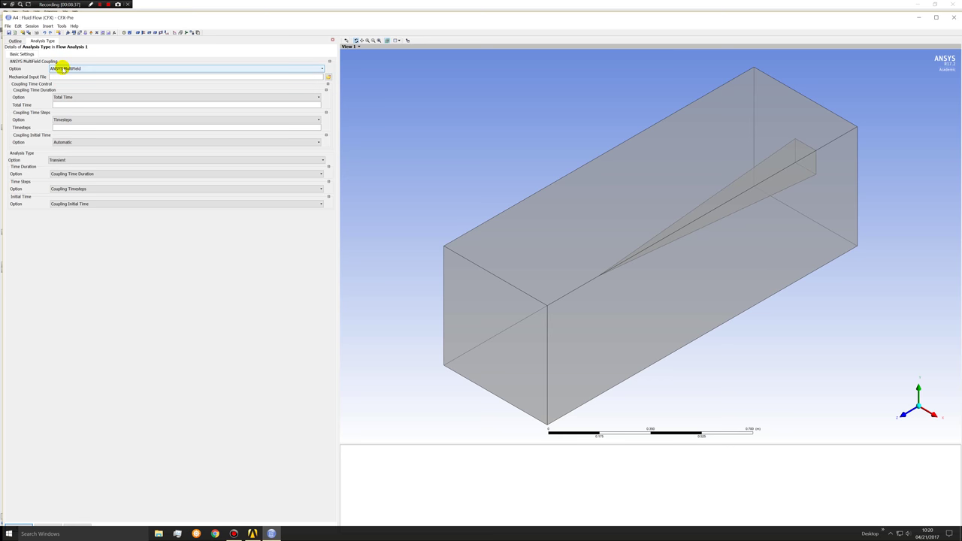
click(63, 68)
click(61, 74)
click(63, 69)
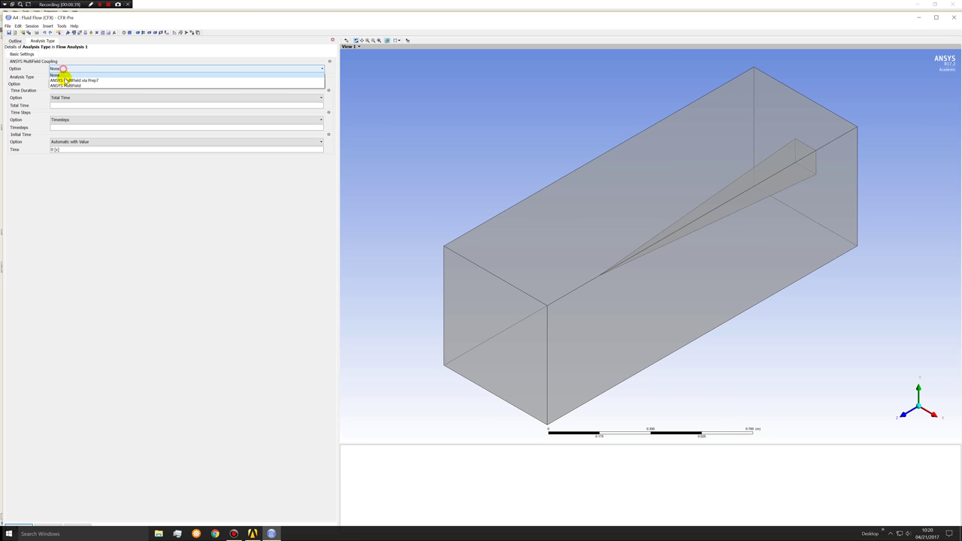
click(65, 85)
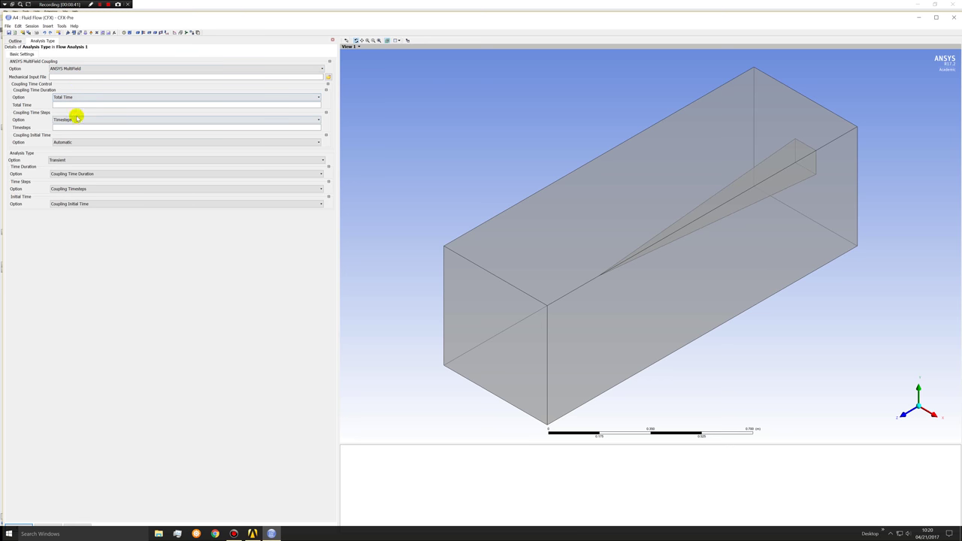
click(79, 68)
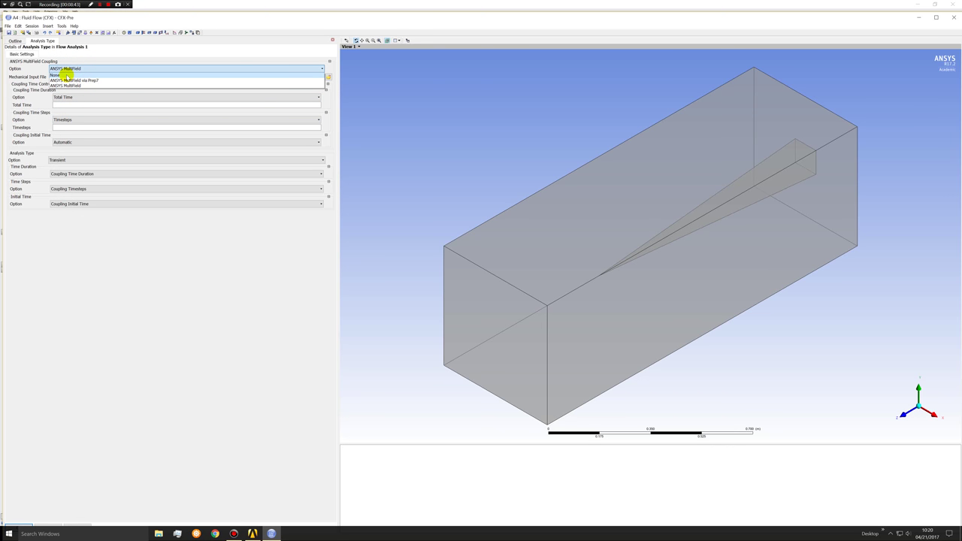
click(66, 75)
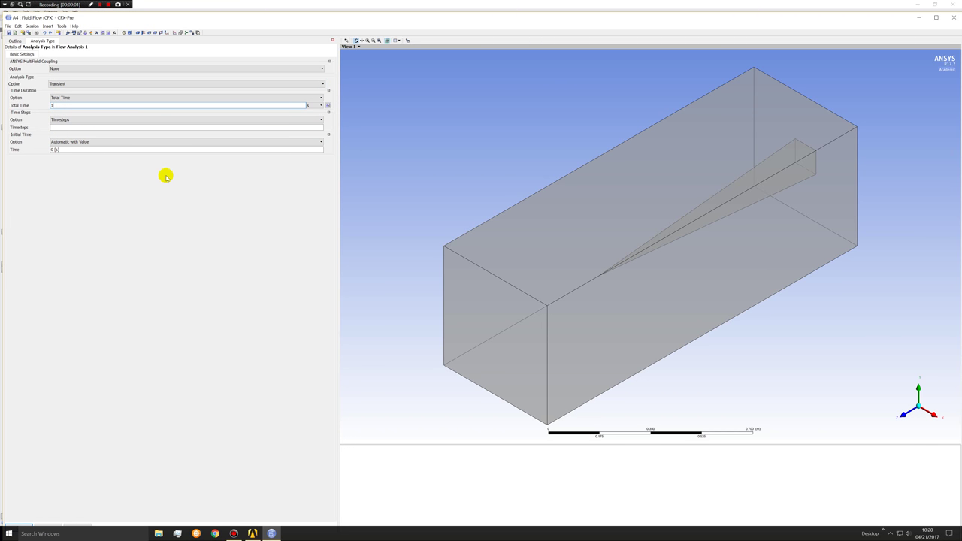
click(165, 126)
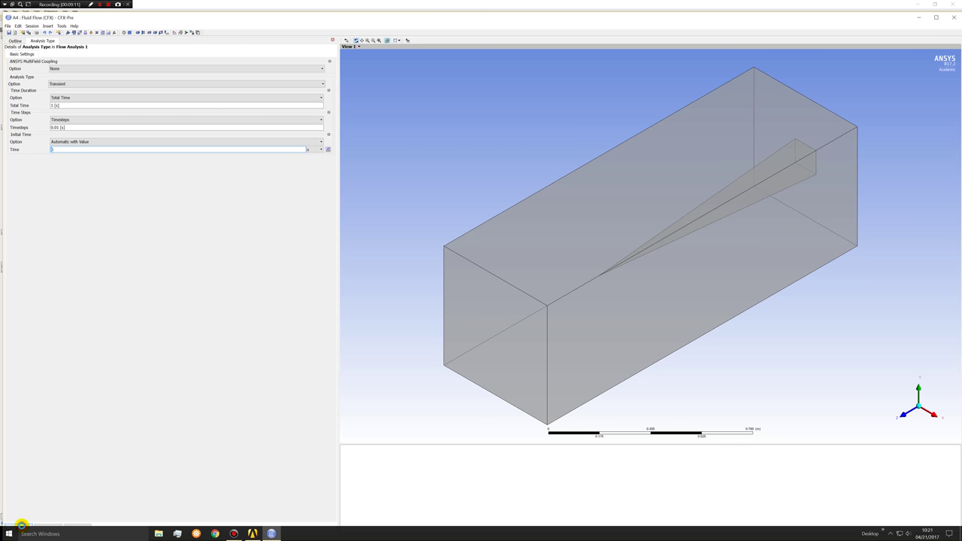
click(22, 524)
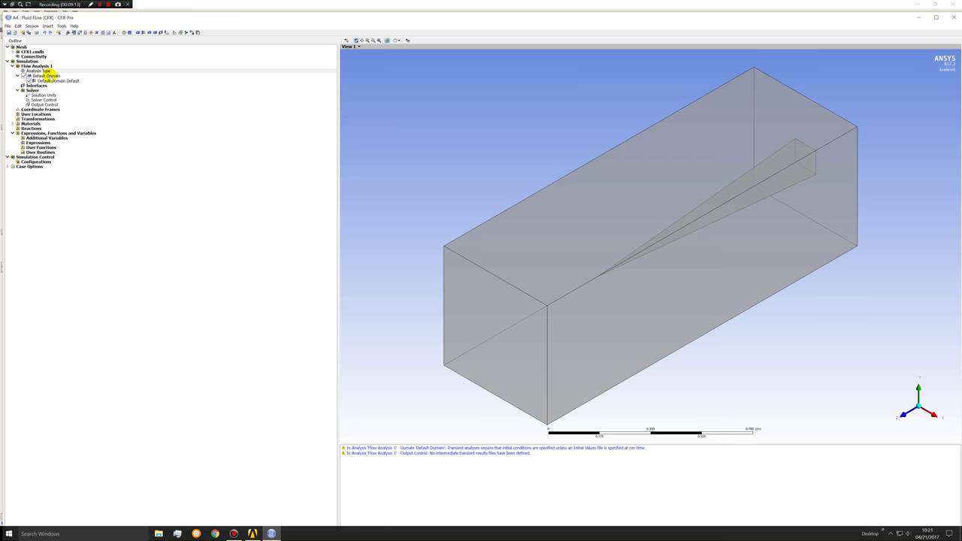
Create a new domain, Domain 1, located on the inner wedge body
click(46, 76)
click(49, 82)
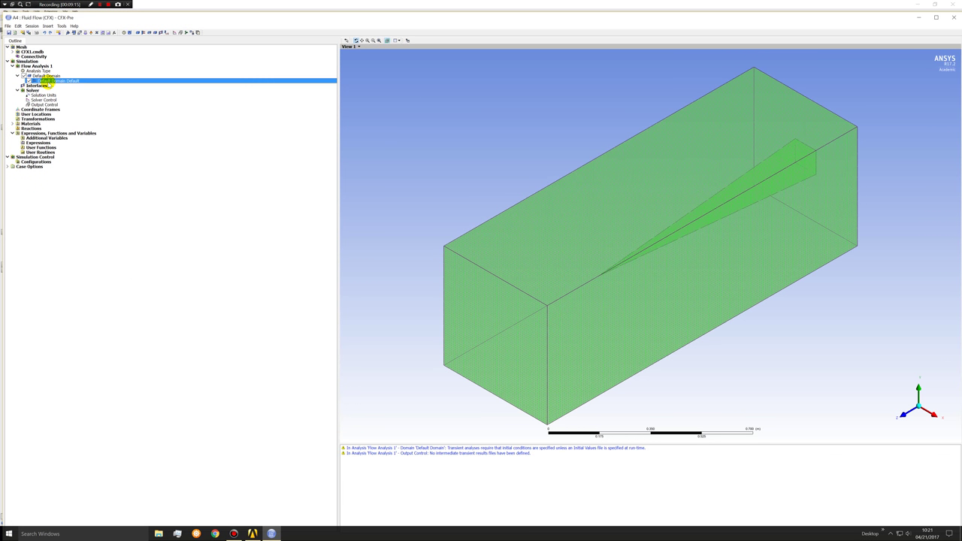
click(49, 76)
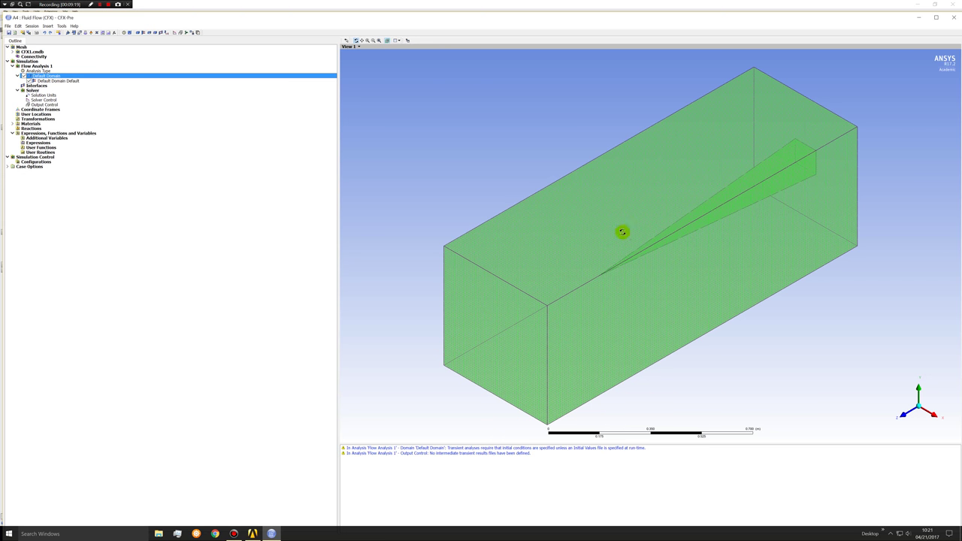
click(136, 31)
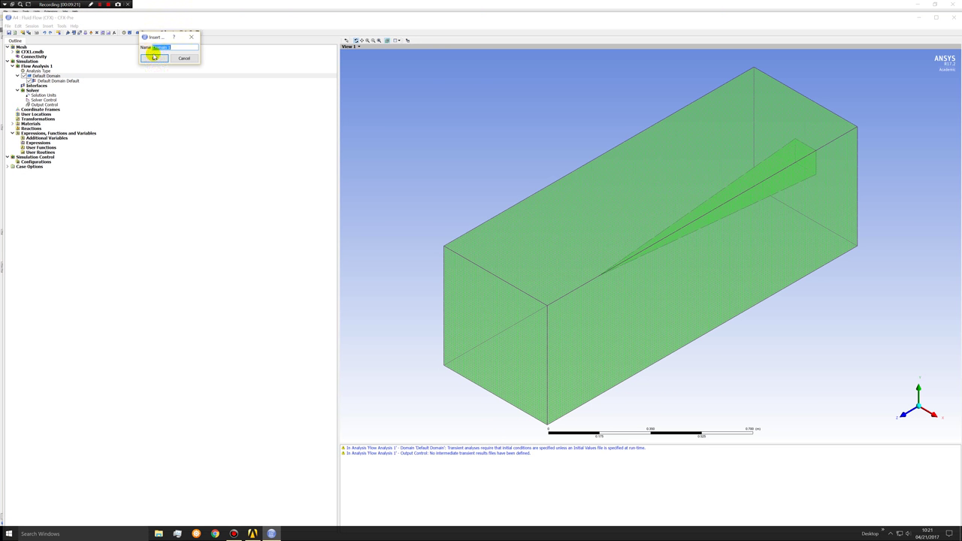
click(156, 59)
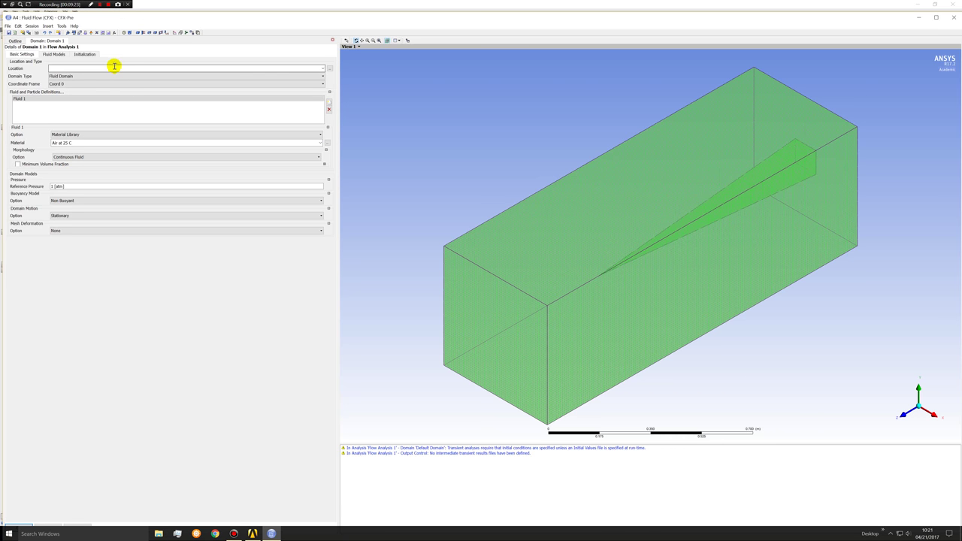
click(106, 66)
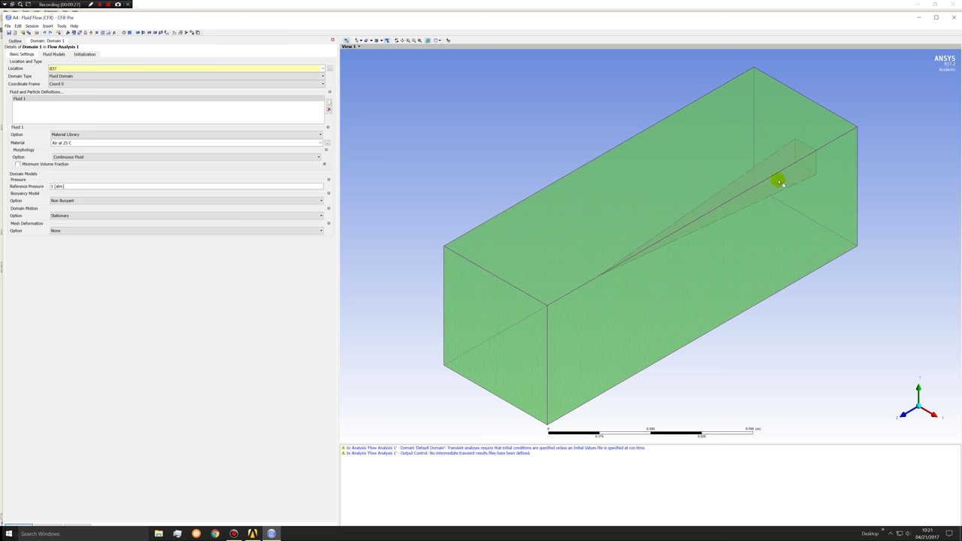
middle_drag(779, 178, 734, 206)
click(729, 175)
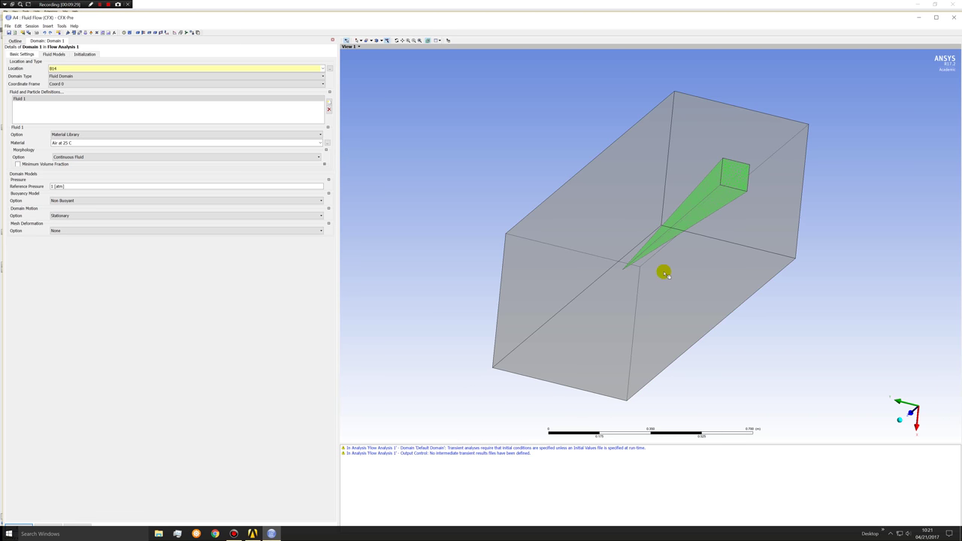
middle_drag(584, 340, 610, 279)
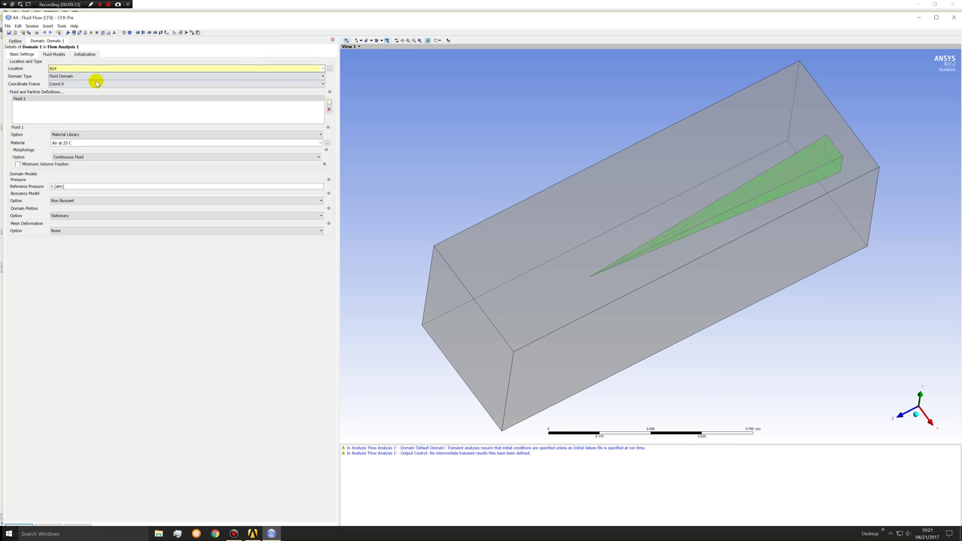
Make Domain 1 a Steel solid with heat transfer set to None
click(94, 76)
click(88, 88)
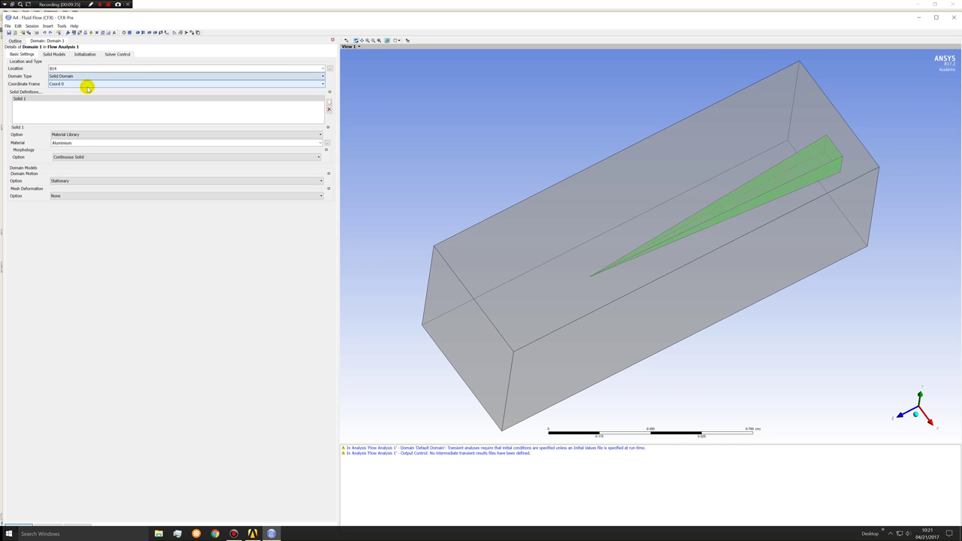
click(320, 143)
click(282, 161)
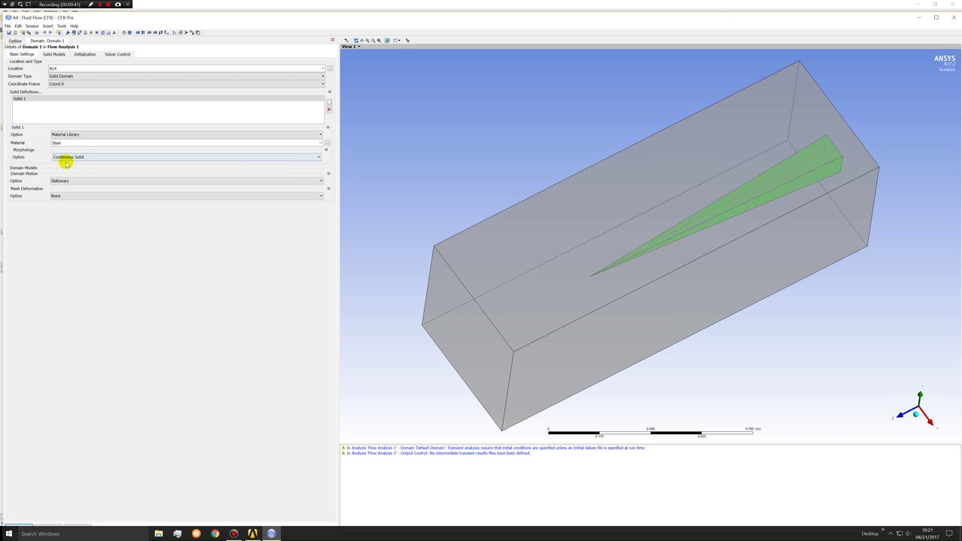
click(54, 55)
click(62, 68)
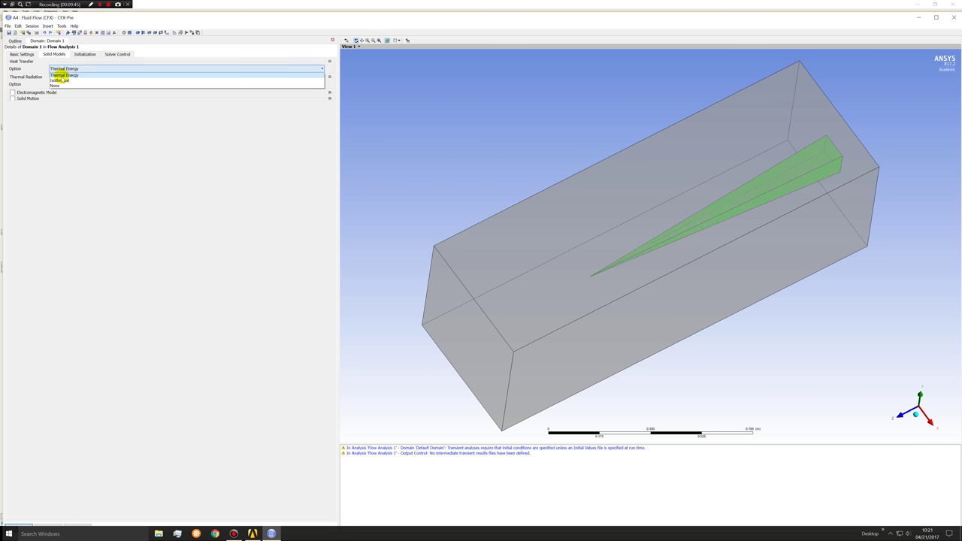
click(57, 87)
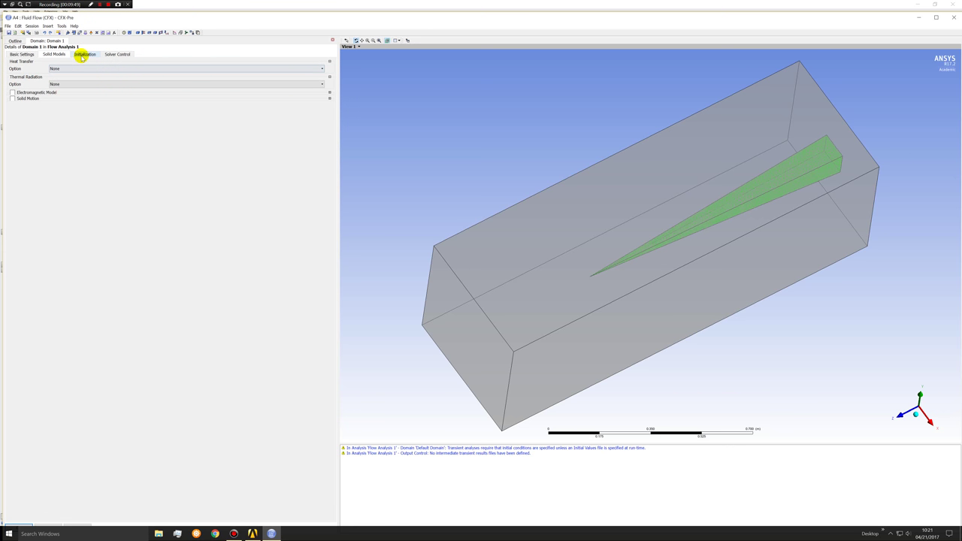
click(83, 56)
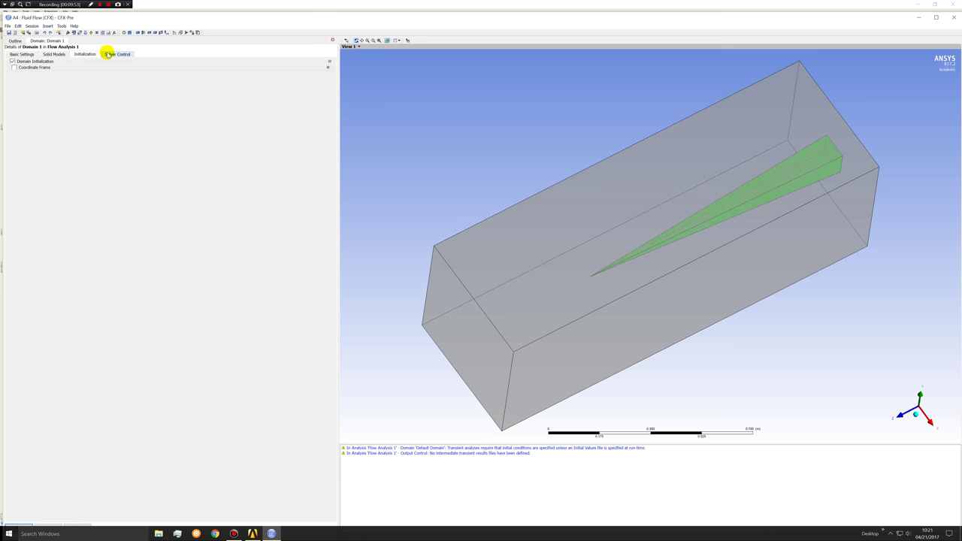
click(22, 524)
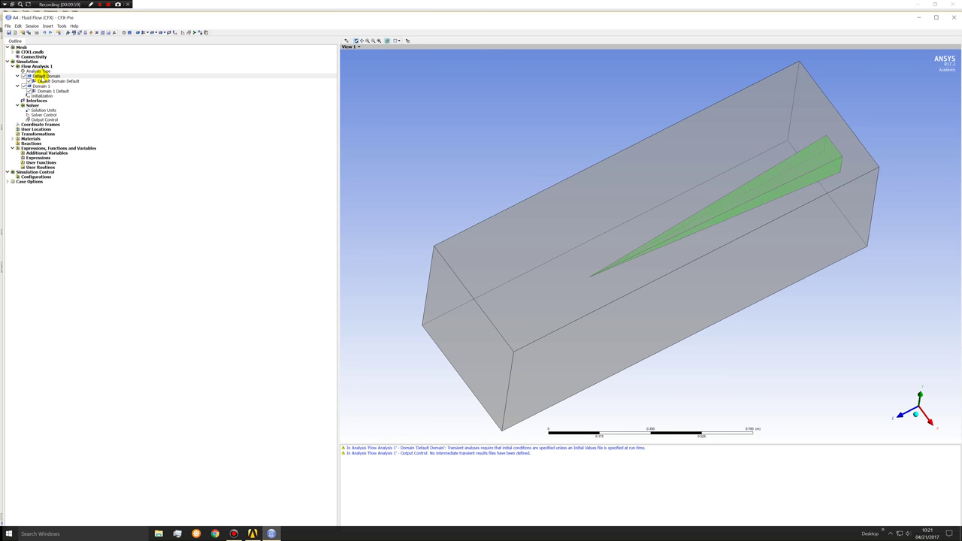
Open the Default Domain settings and review its basic and fluid model options
click(43, 86)
click(45, 82)
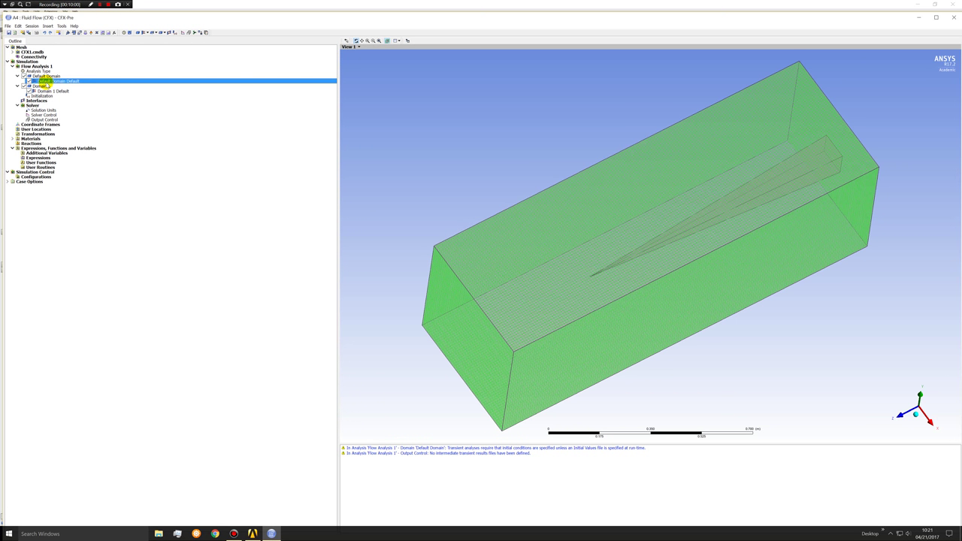
double_click(45, 76)
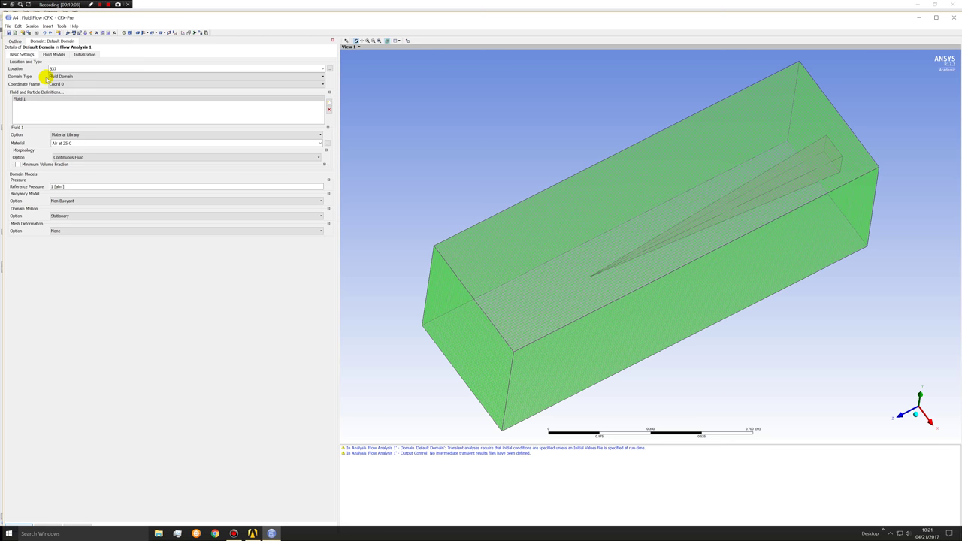
click(54, 54)
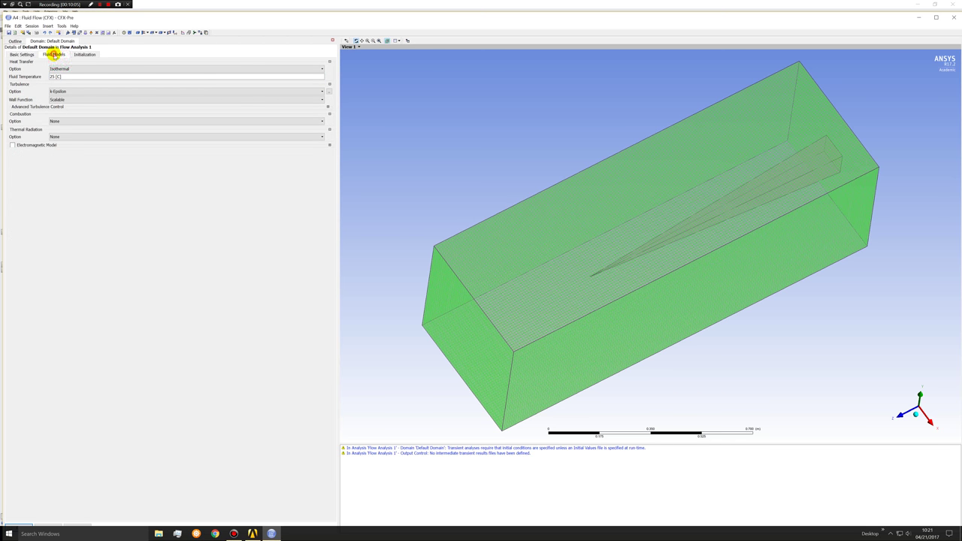
click(60, 91)
click(27, 54)
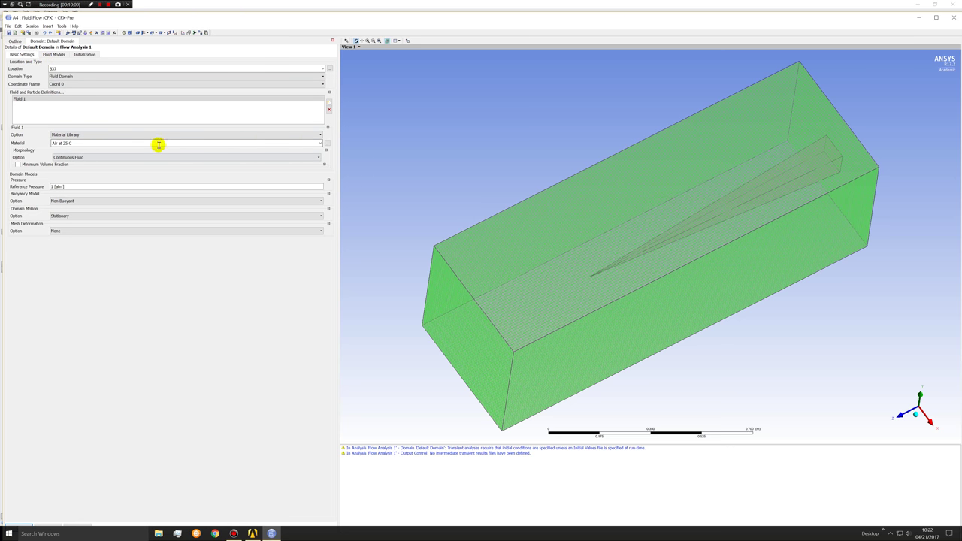
click(107, 157)
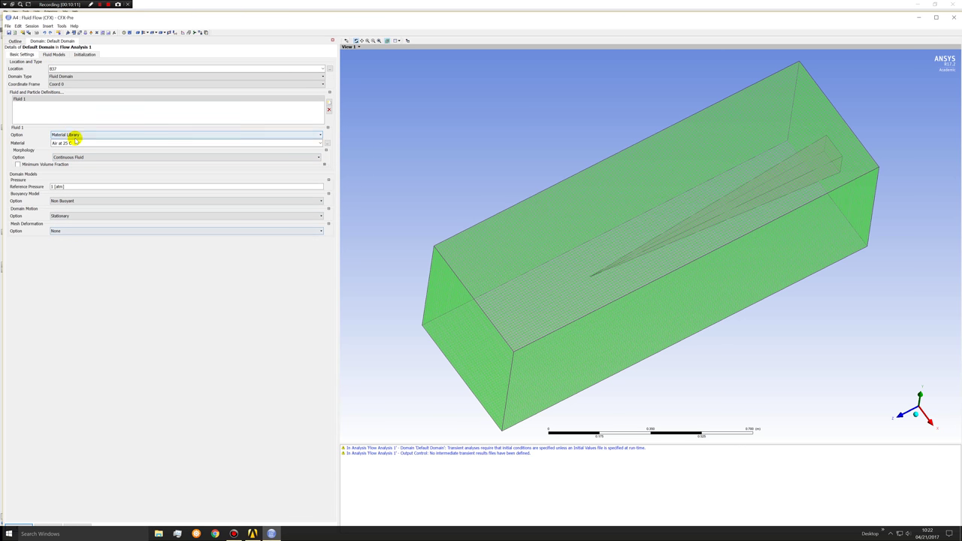
click(57, 143)
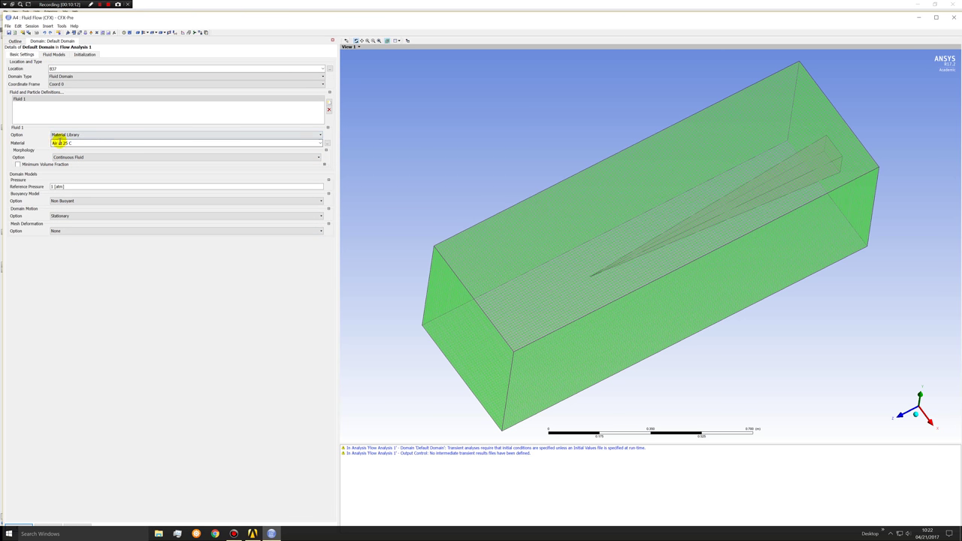
Set the air's heat transfer to None and turbulence to Shear Stress Transport
click(50, 55)
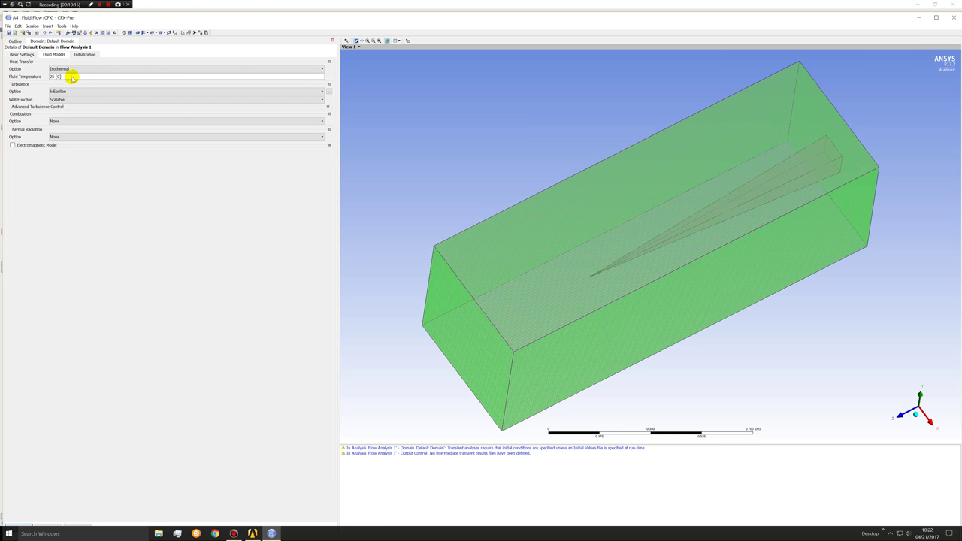
click(68, 69)
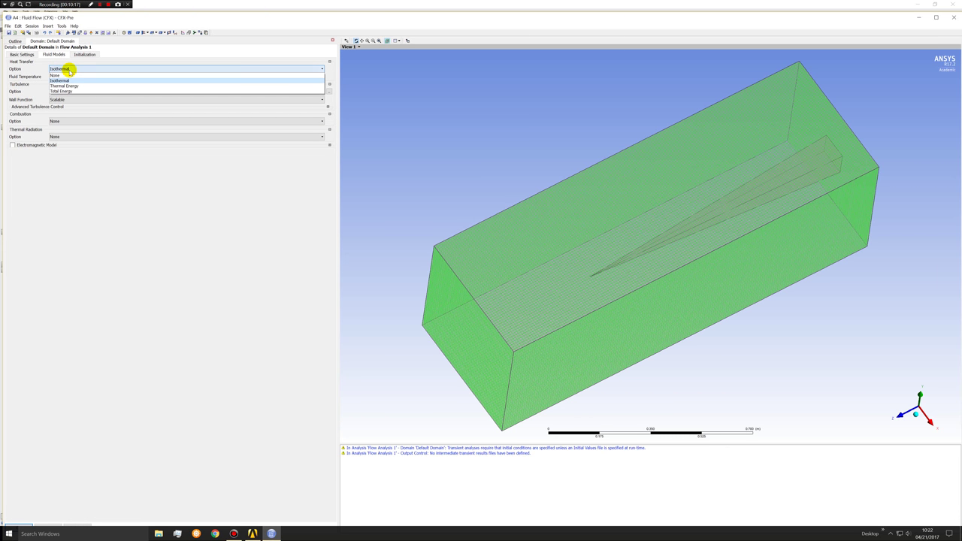
click(65, 76)
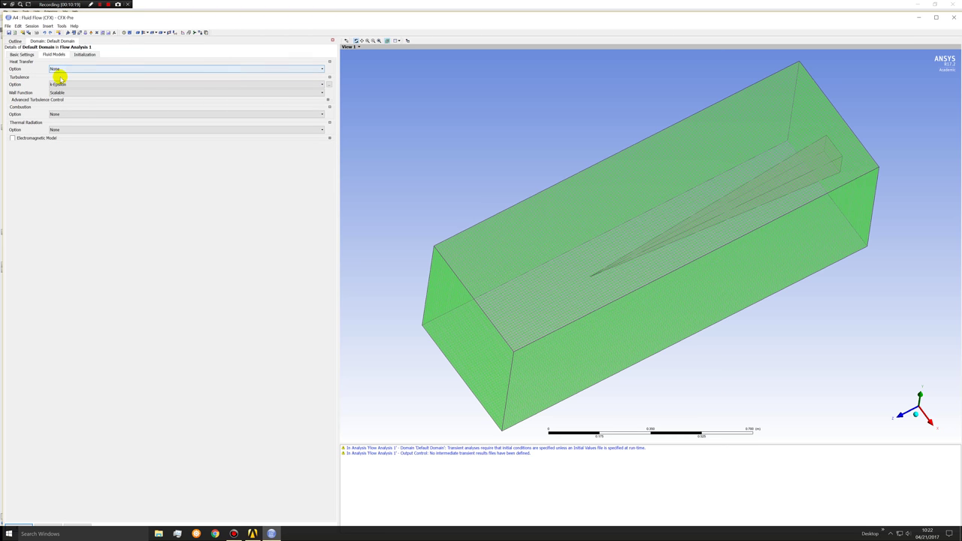
click(59, 87)
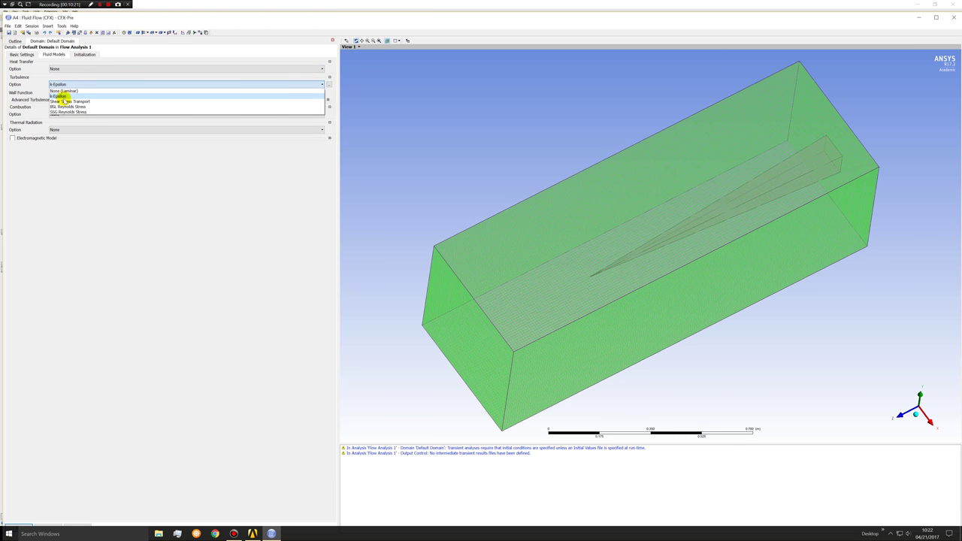
click(63, 96)
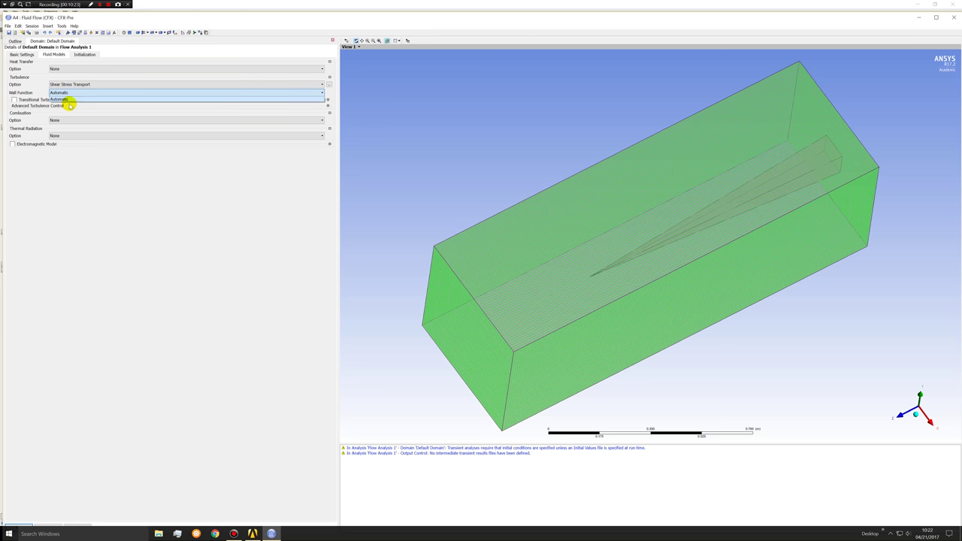
Initialise the Default Domain with U=0, V=0, W=-50 m/s, 0 Pa relative pressure and Low (1%) turbulence
click(83, 54)
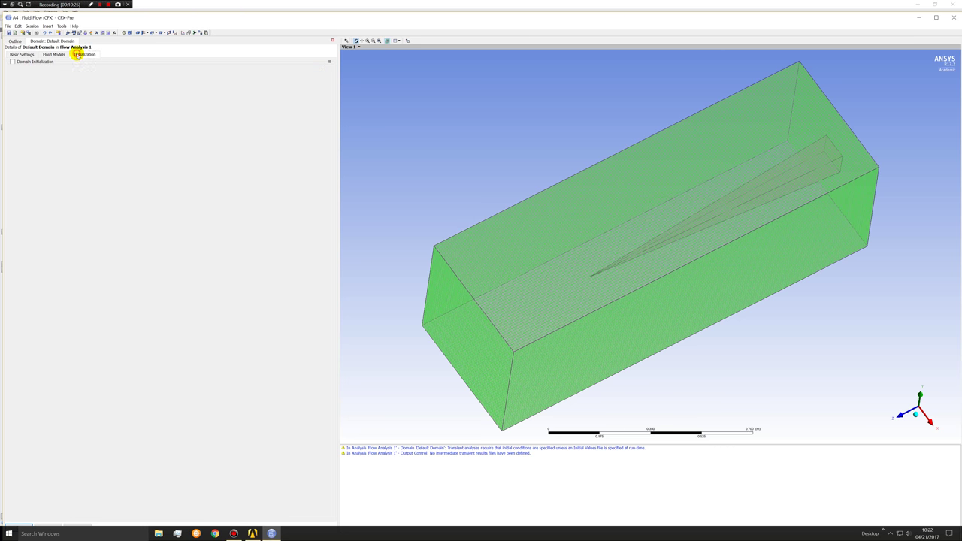
click(12, 62)
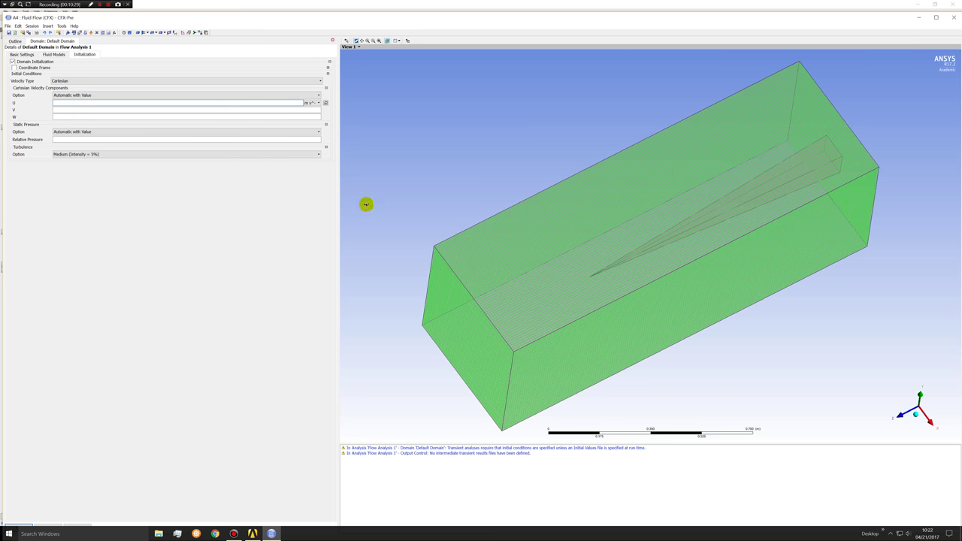
middle_drag(365, 203, 475, 181)
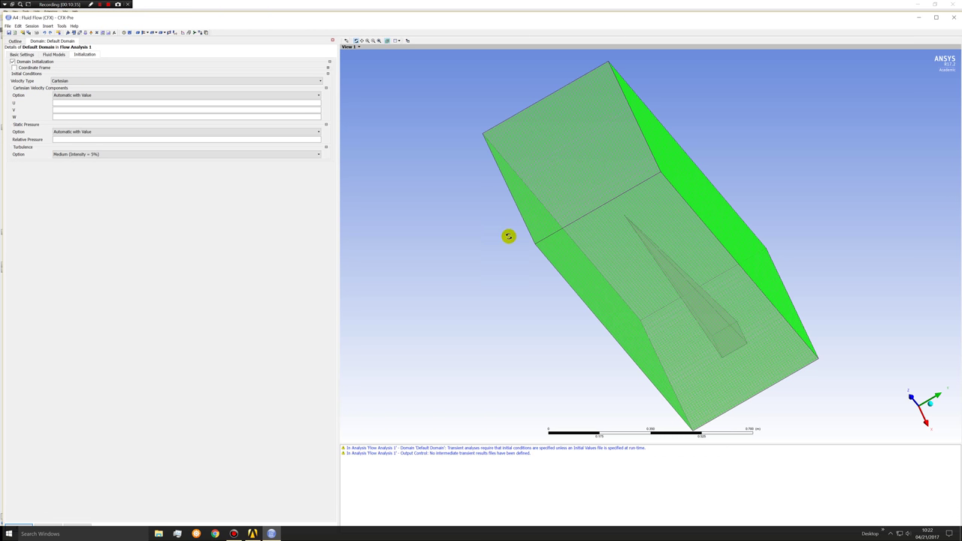
middle_drag(509, 236, 193, 167)
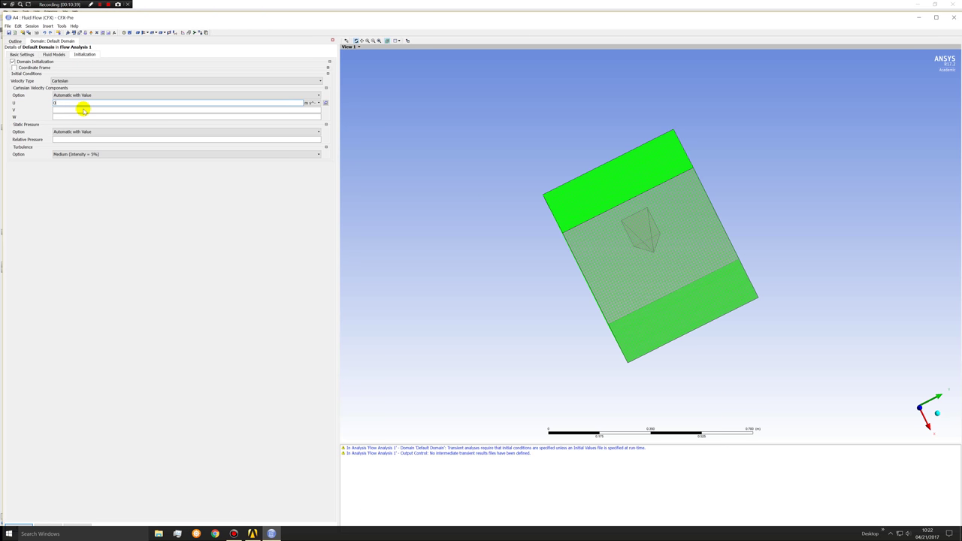
click(83, 109)
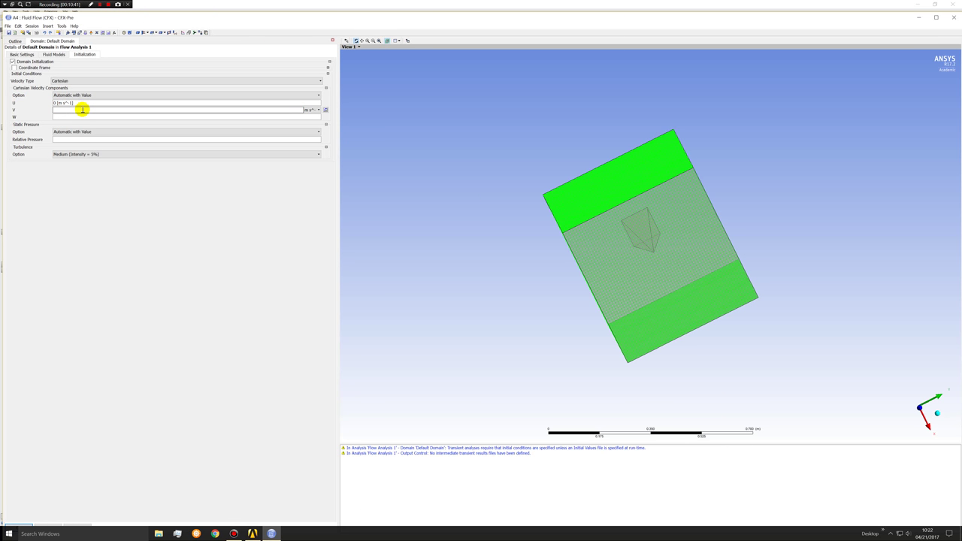
click(60, 116)
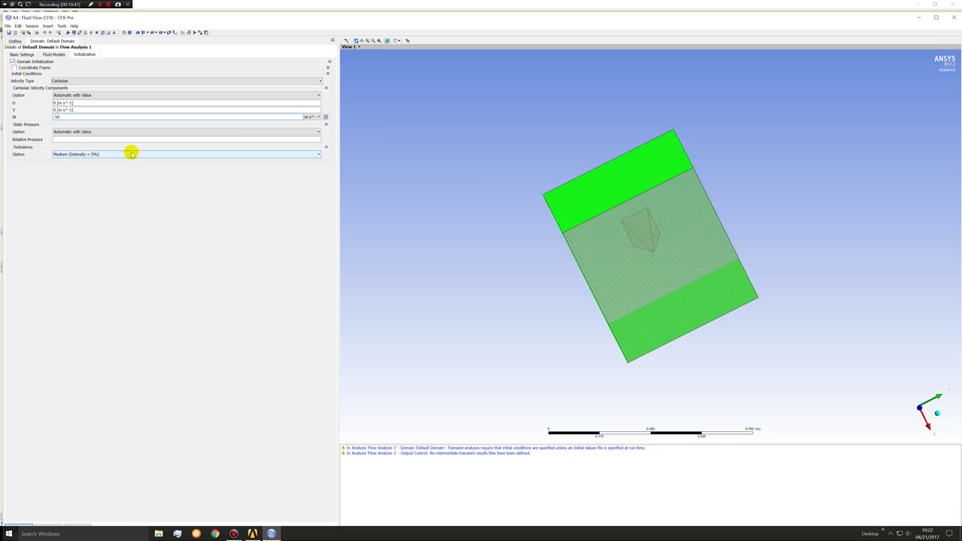
click(77, 138)
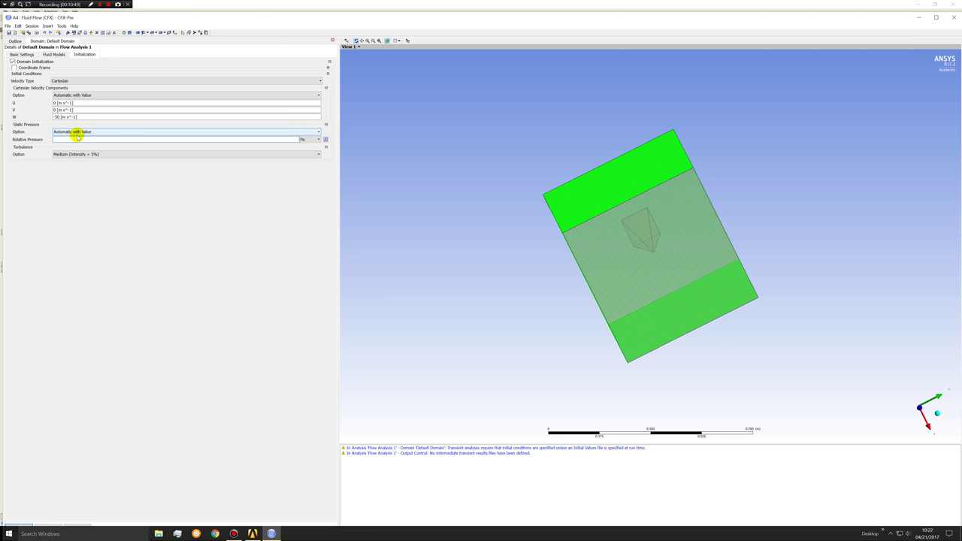
click(58, 154)
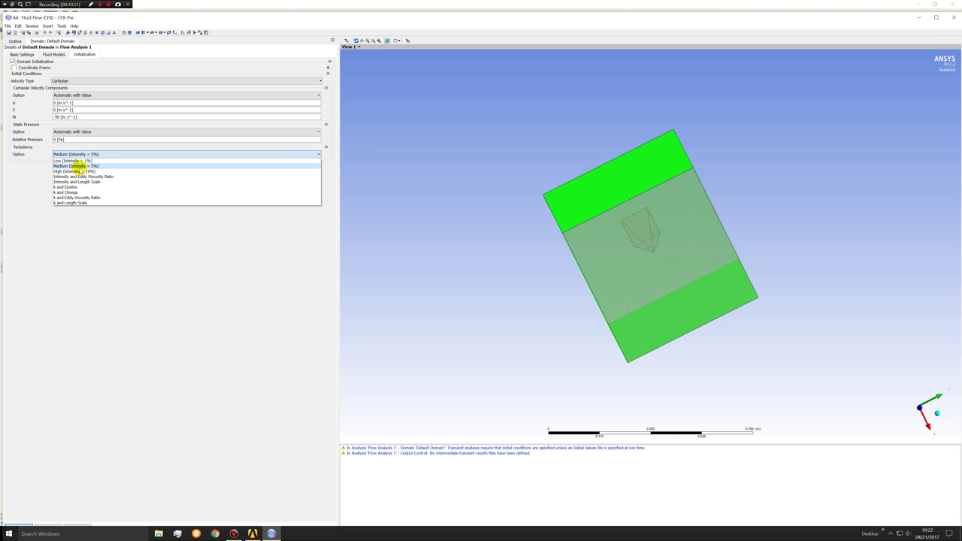
click(71, 160)
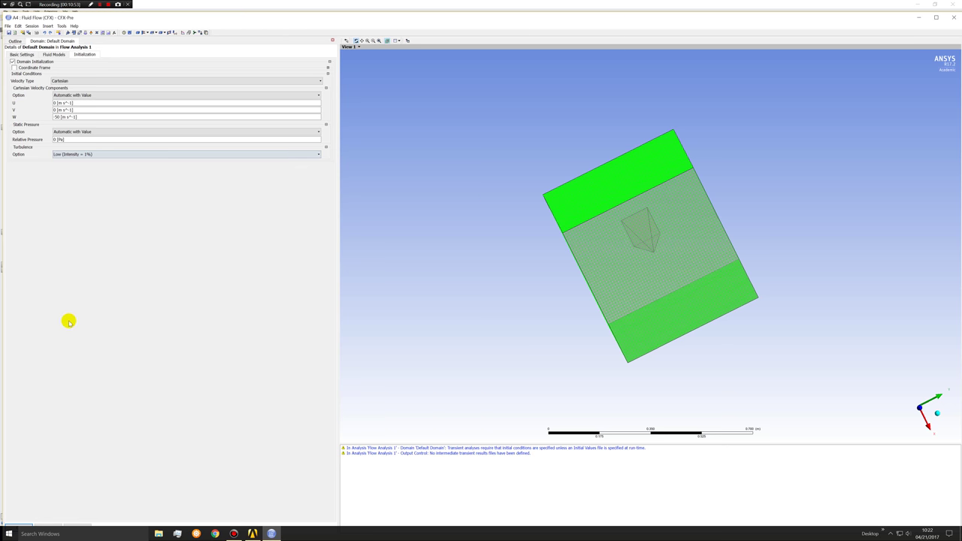
click(28, 523)
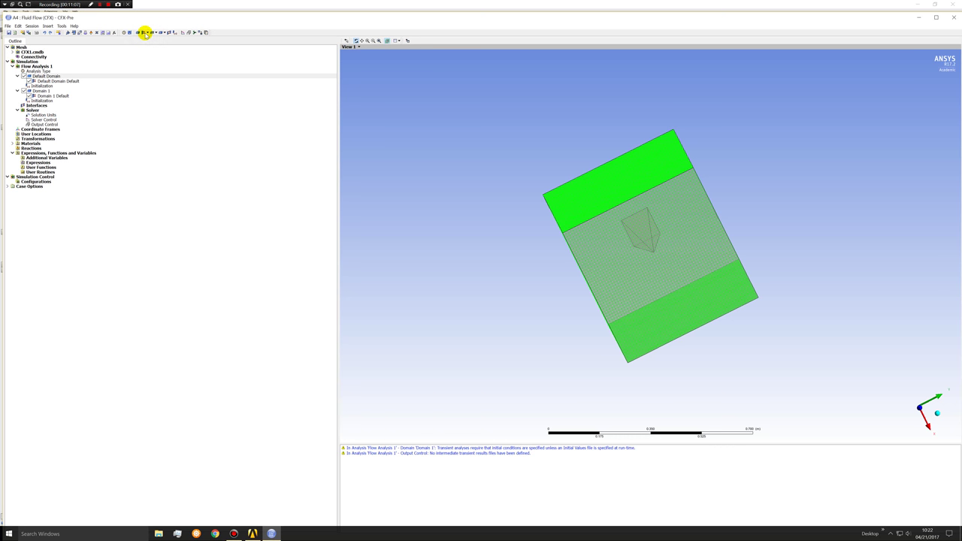
Insert a boundary named Inlet in the Default Domain located on the green end face F38.37
click(148, 32)
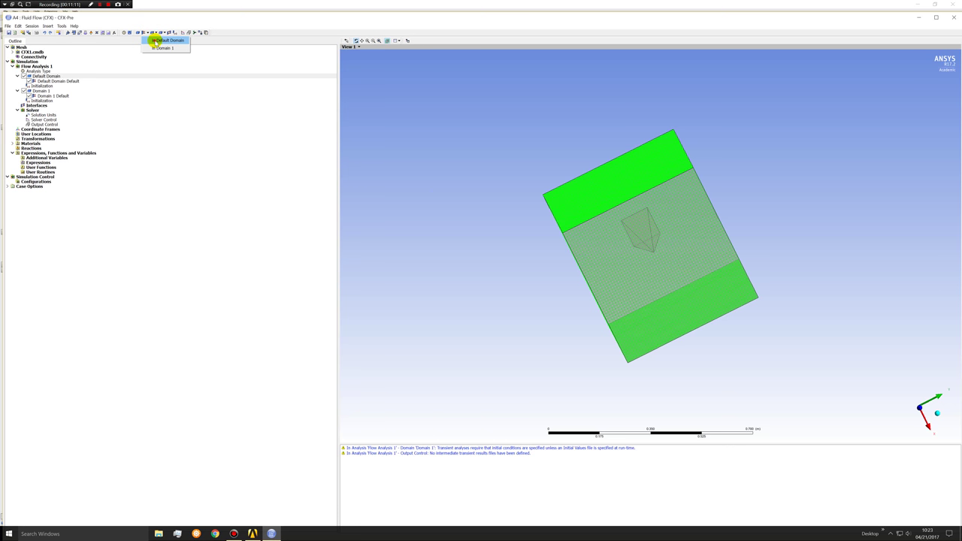
click(159, 40)
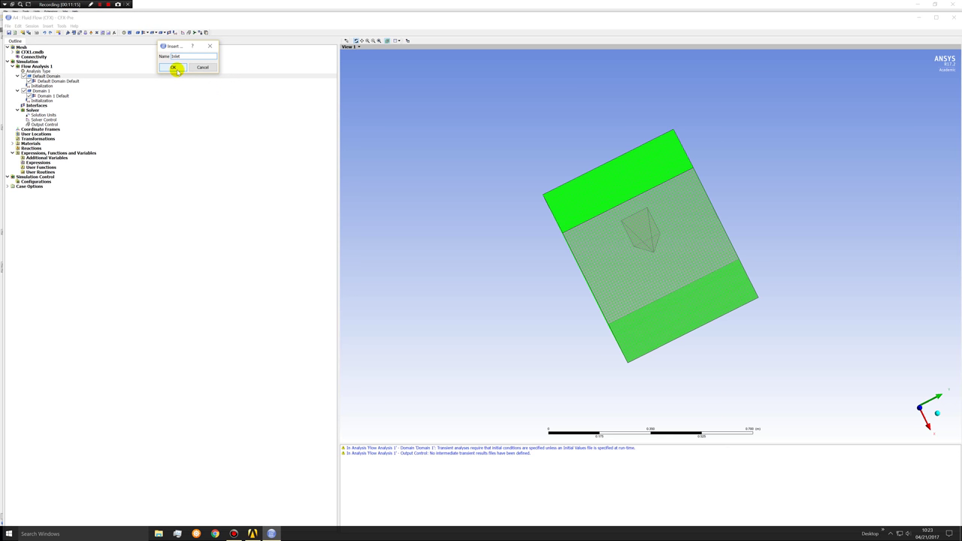
click(173, 67)
click(160, 72)
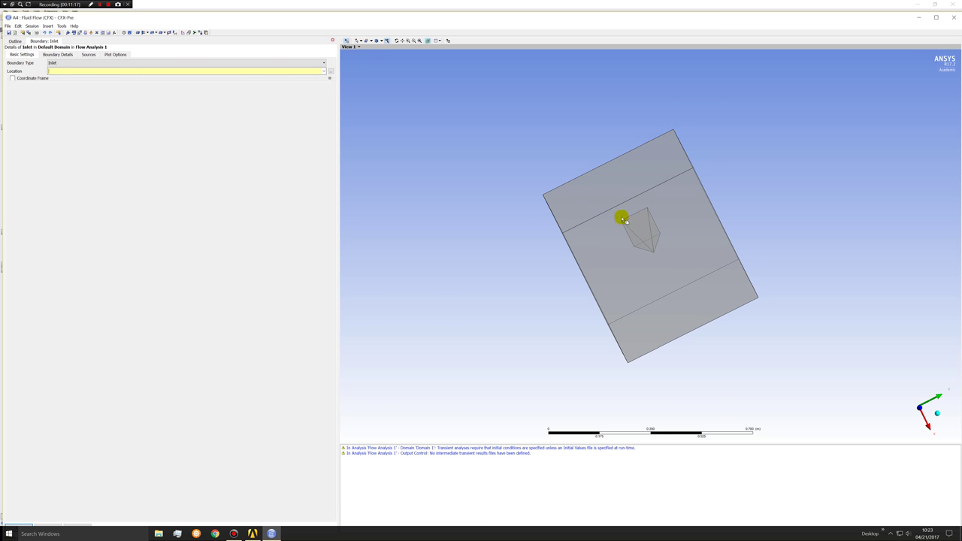
middle_drag(694, 290, 506, 142)
click(514, 151)
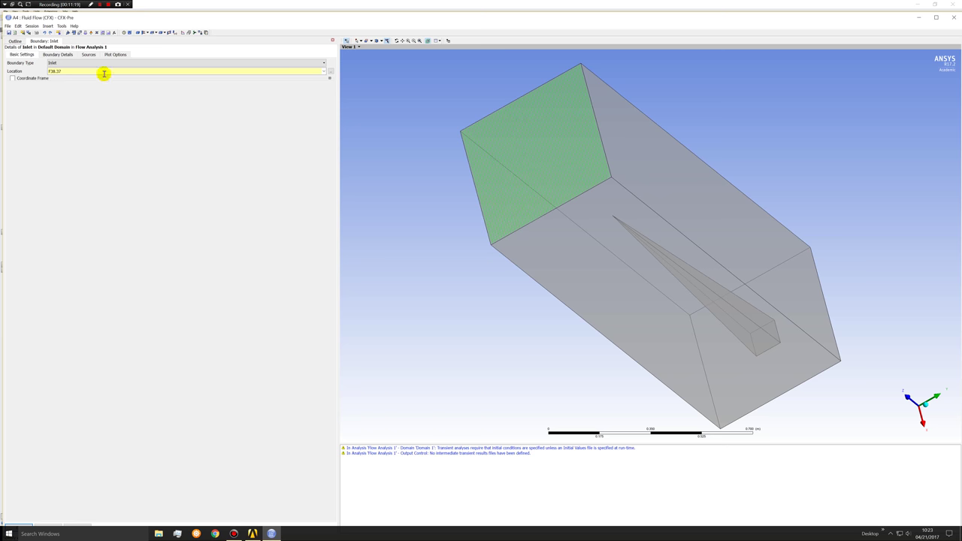
Give the inlet a Normal Speed of 50 m/s and Low (Intensity = 1%) turbulence
click(69, 55)
click(60, 84)
click(61, 92)
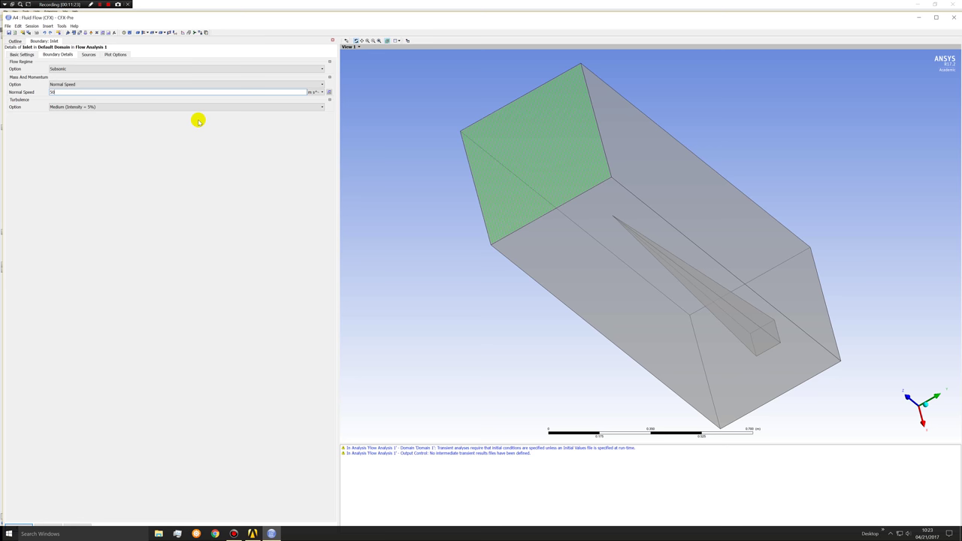
text(50)
click(244, 110)
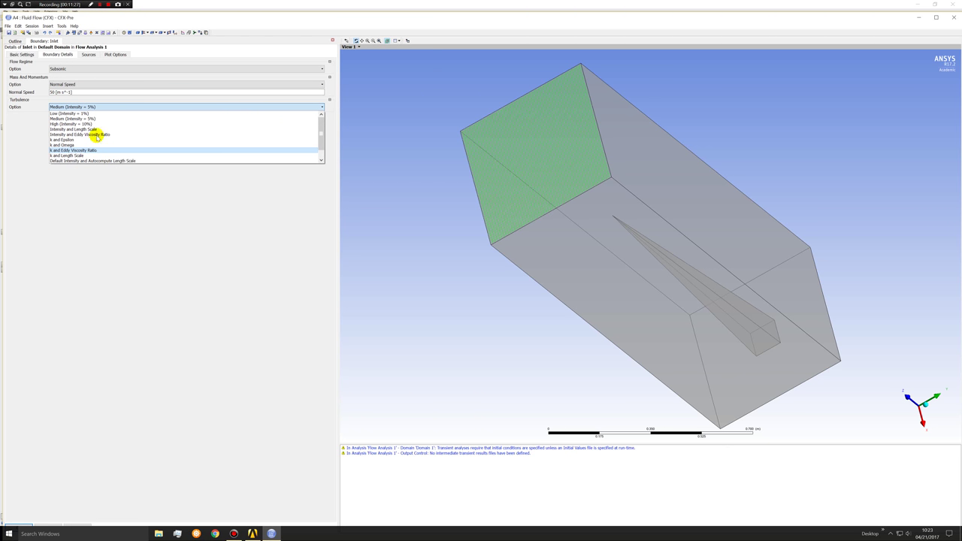
click(75, 113)
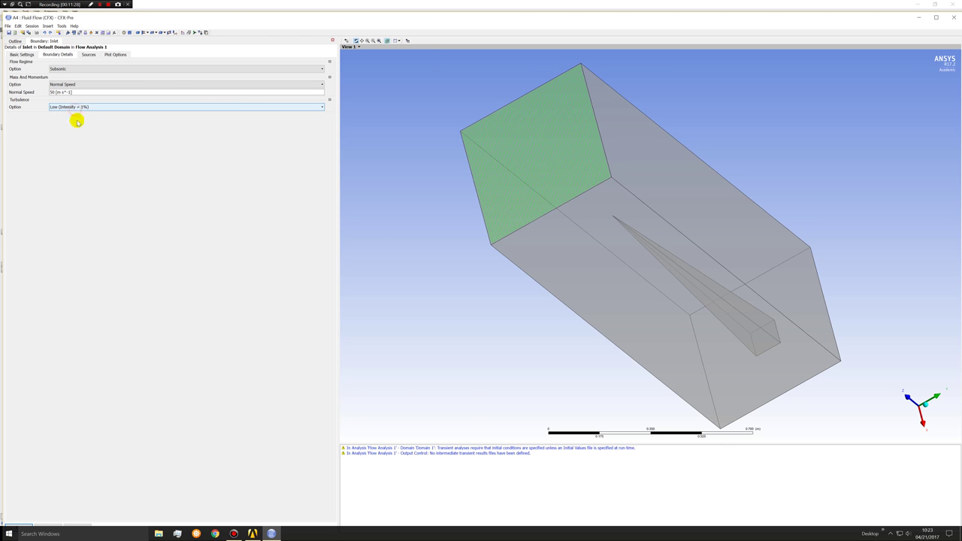
click(26, 523)
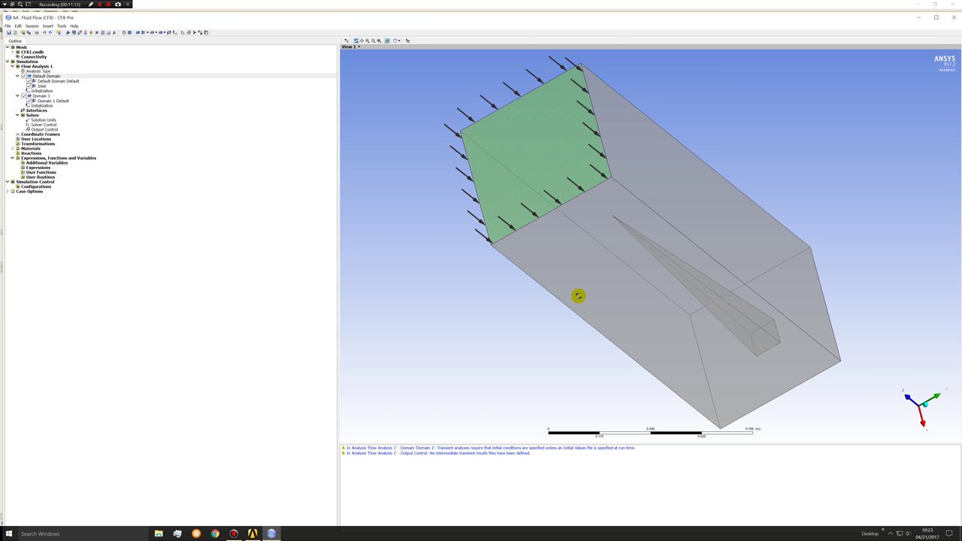
Insert a new boundary named Symmetry in the Default Domain
drag(577, 295, 460, 287)
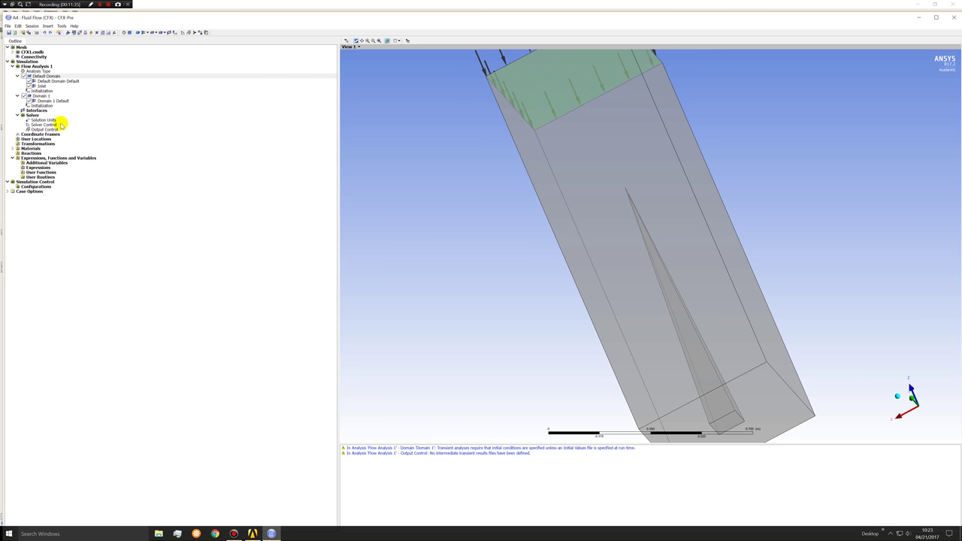
click(148, 33)
click(151, 38)
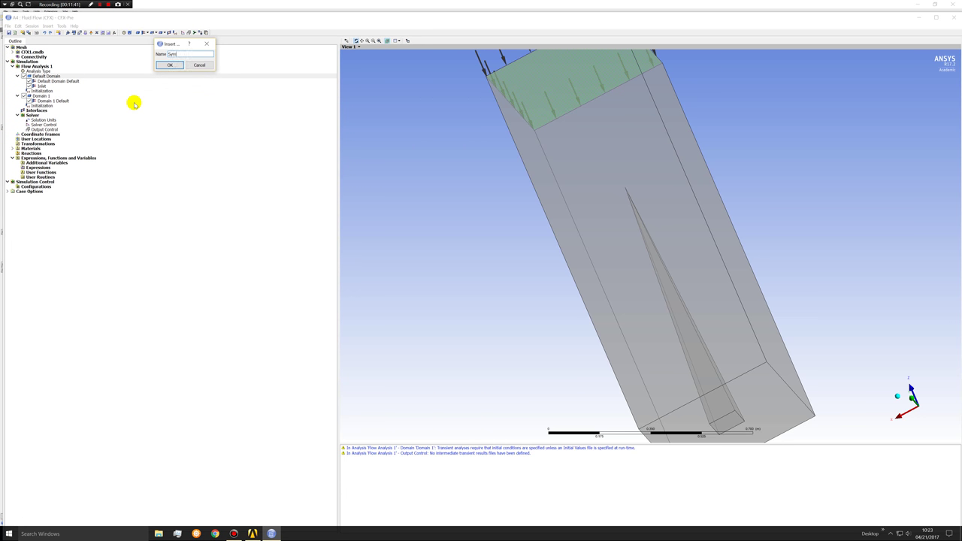
key(Return)
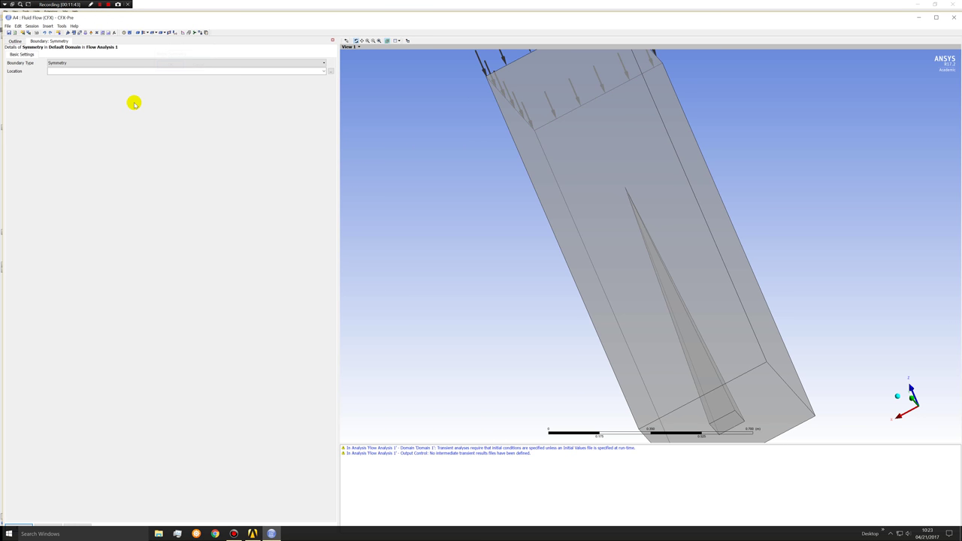
Assign the four long side faces F40.37–F43.37 as the Symmetry location and apply it
click(129, 71)
middle_drag(528, 297, 689, 183)
click(688, 181)
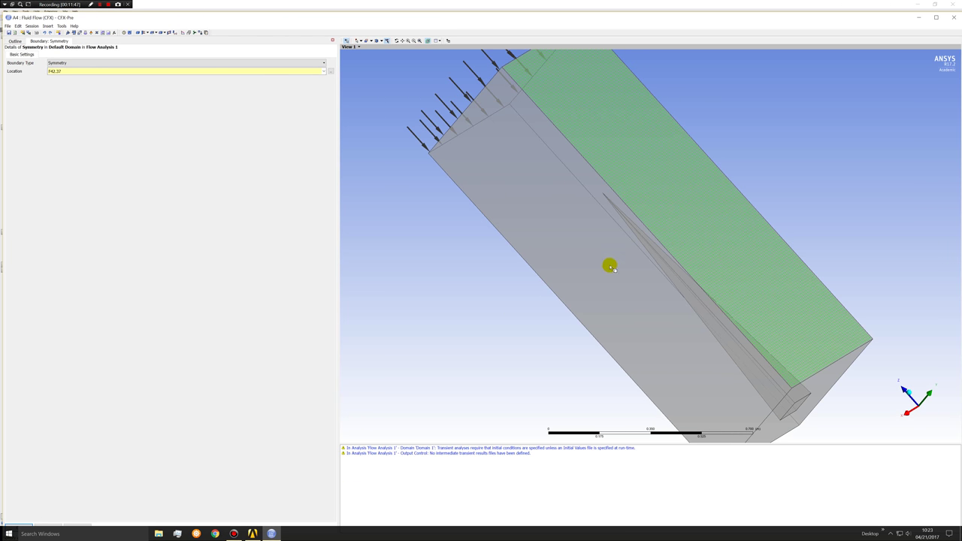
middle_drag(732, 223, 593, 242)
ctrl+click(586, 242)
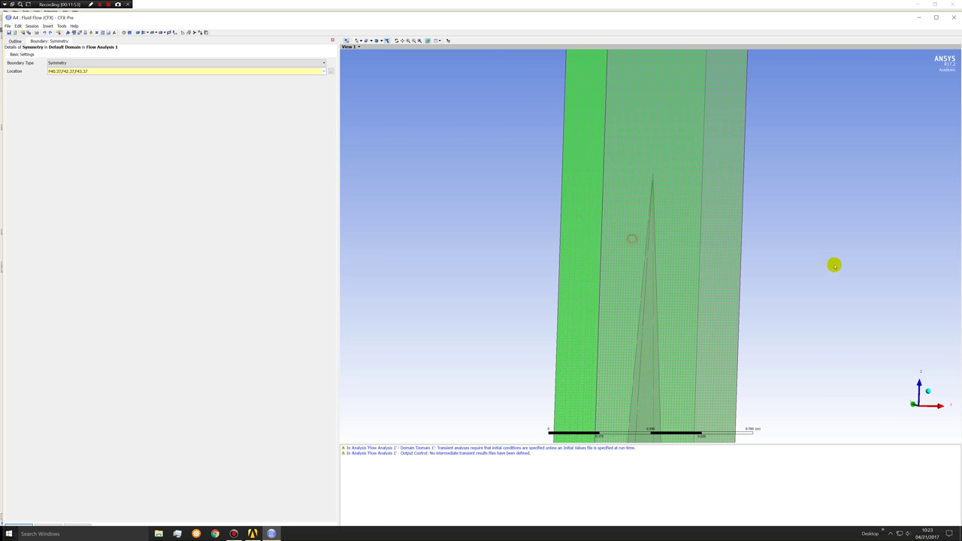
middle_drag(833, 264, 701, 238)
ctrl+click(701, 238)
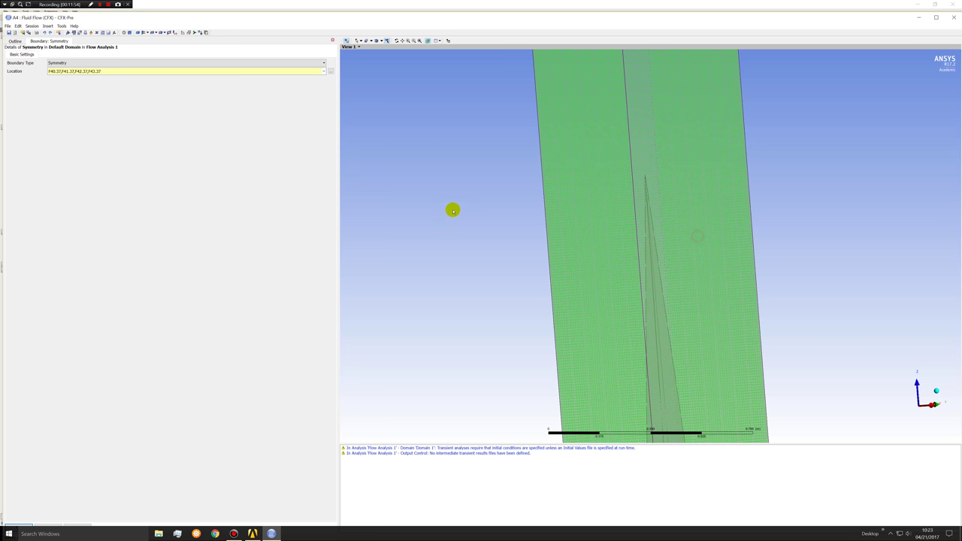
click(17, 525)
Orbit the box domain to check the inlet and symmetry boundary markers
middle_drag(554, 399, 537, 326)
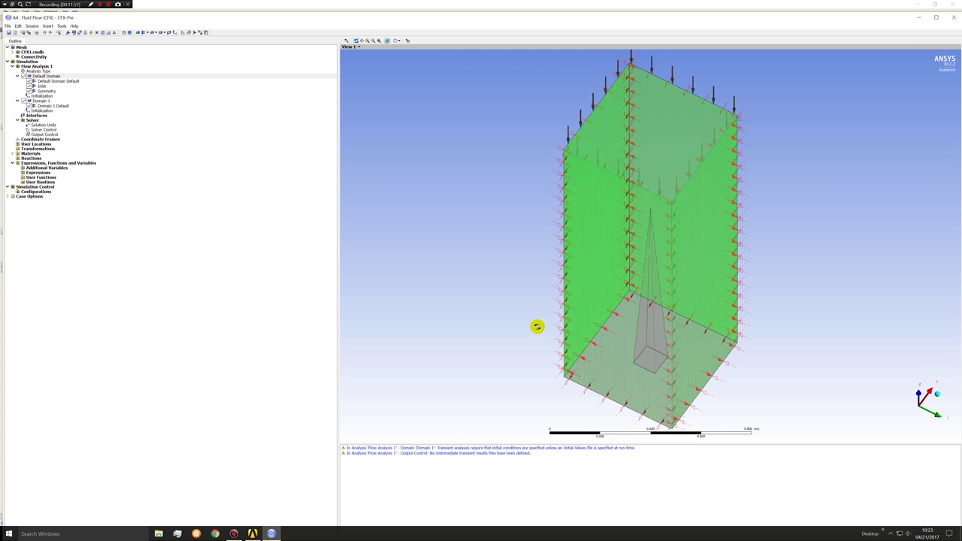
middle_drag(714, 396, 570, 217)
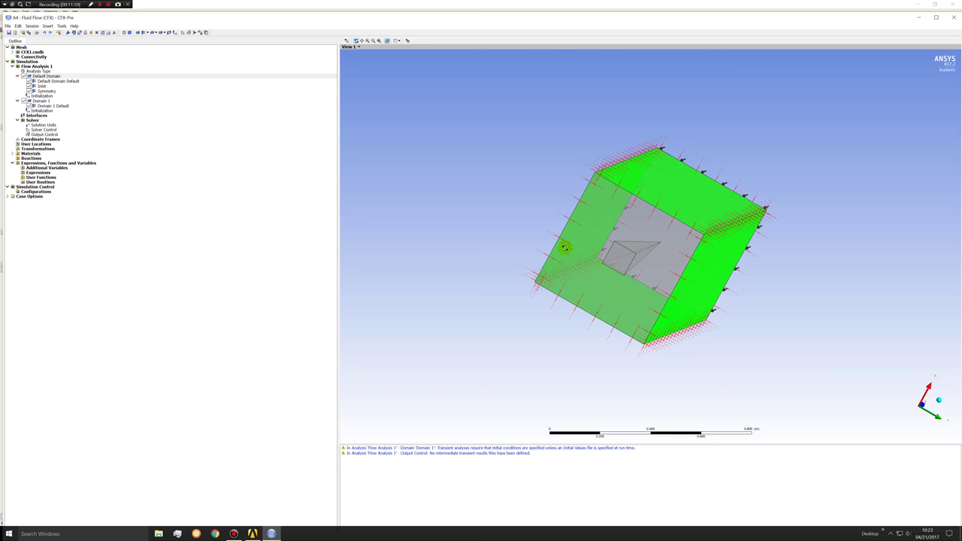
middle_drag(641, 241, 617, 240)
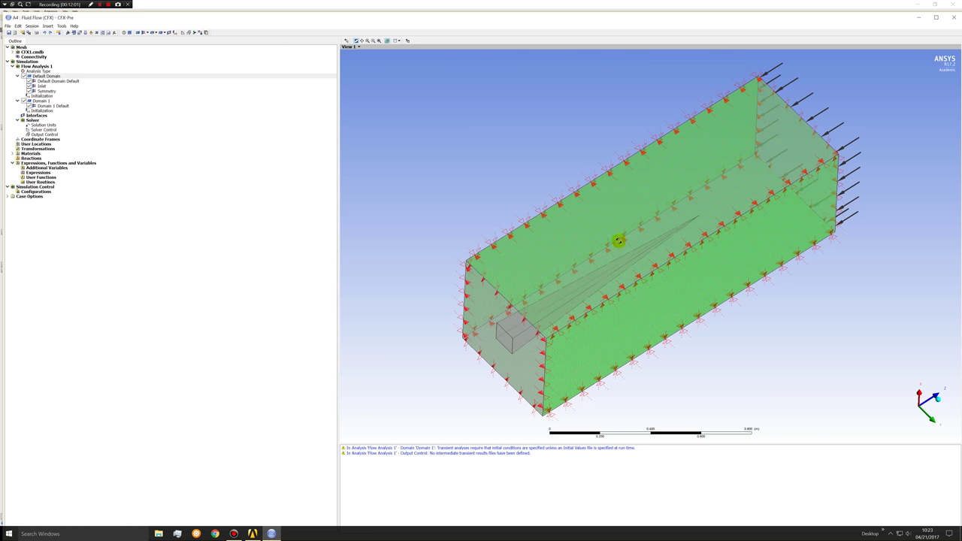
middle_drag(585, 340, 431, 206)
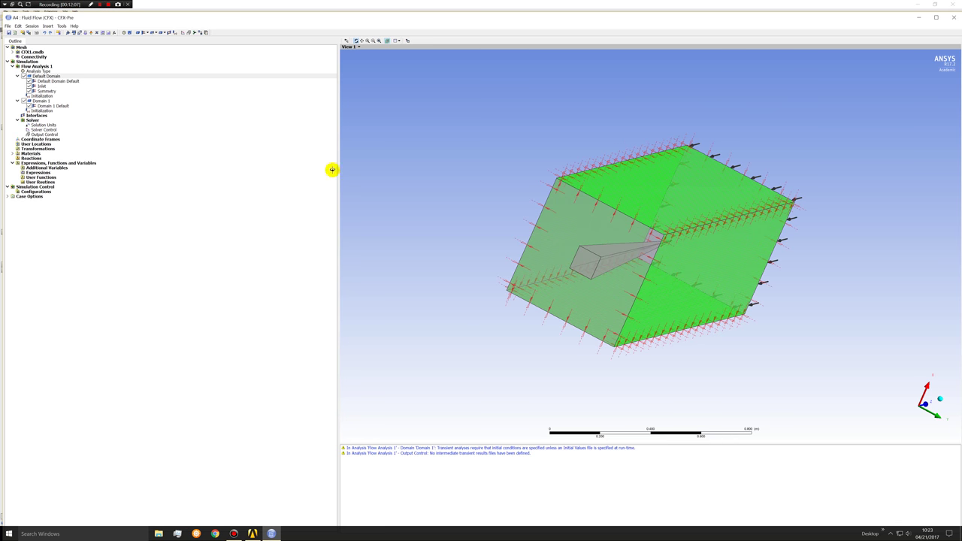
Insert a boundary named Opening in the Default Domain on the far end face F39.37
click(149, 33)
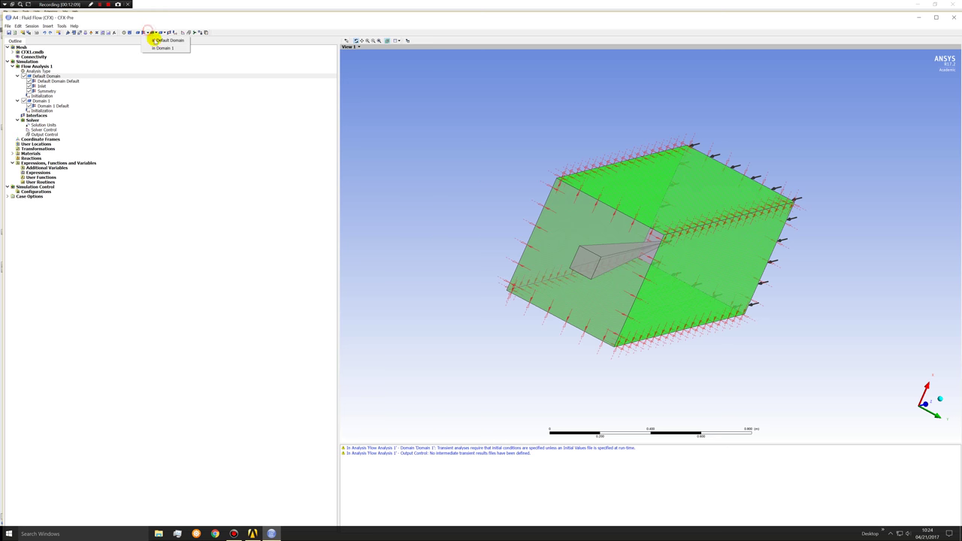
click(155, 42)
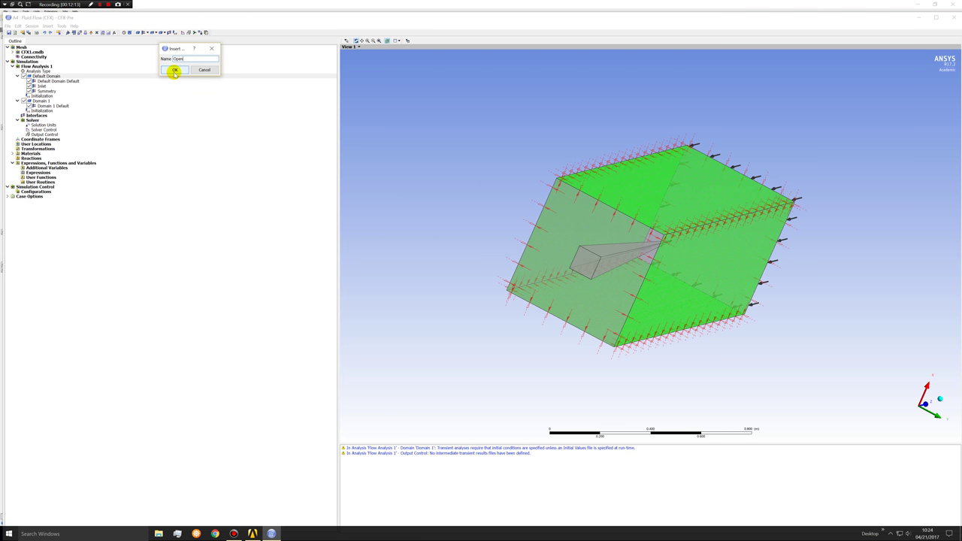
click(175, 70)
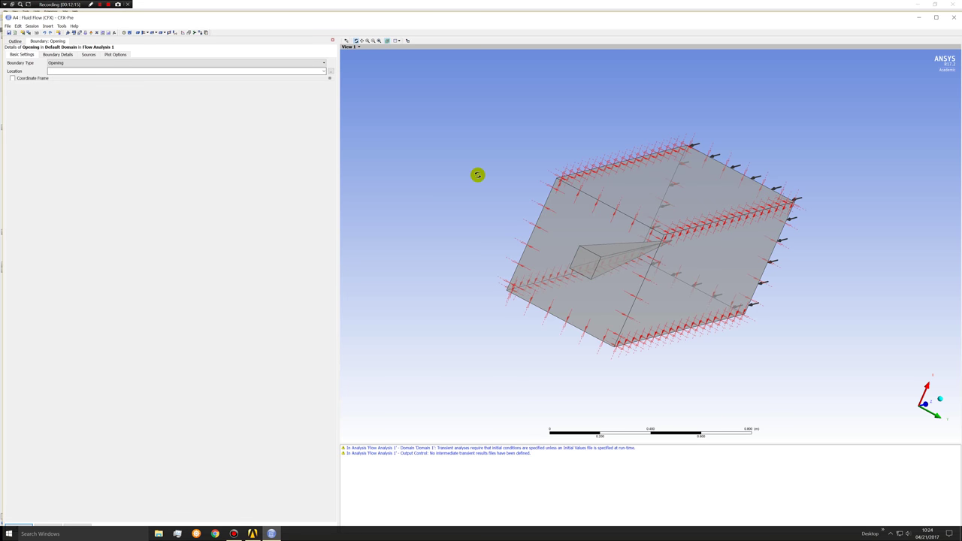
click(68, 70)
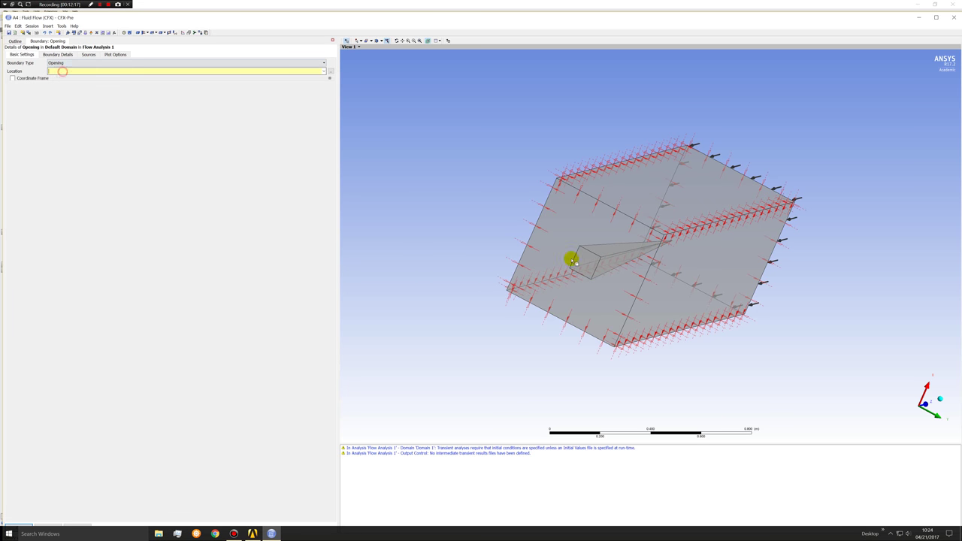
click(598, 229)
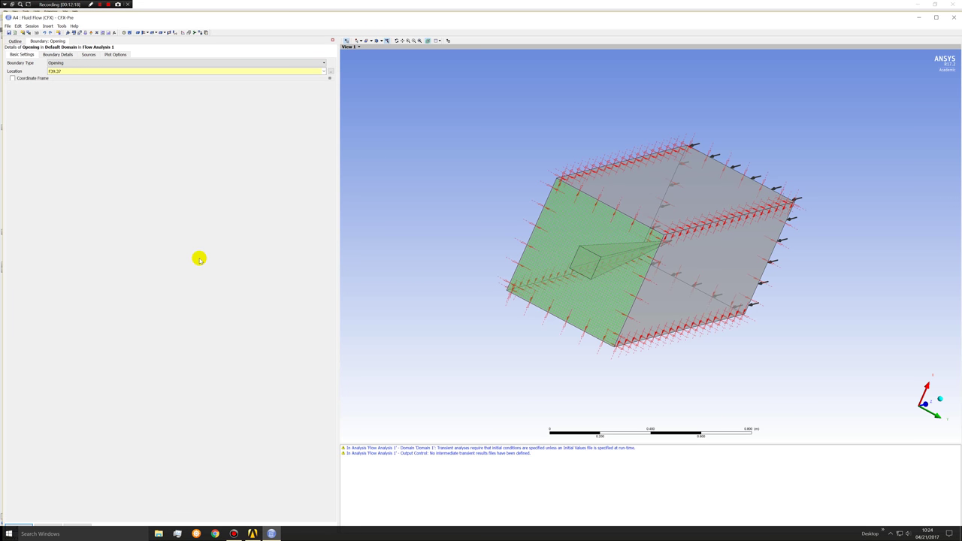
Set the opening to Entrainment at 0 Pa relative pressure with Zero Gradient turbulence
click(62, 55)
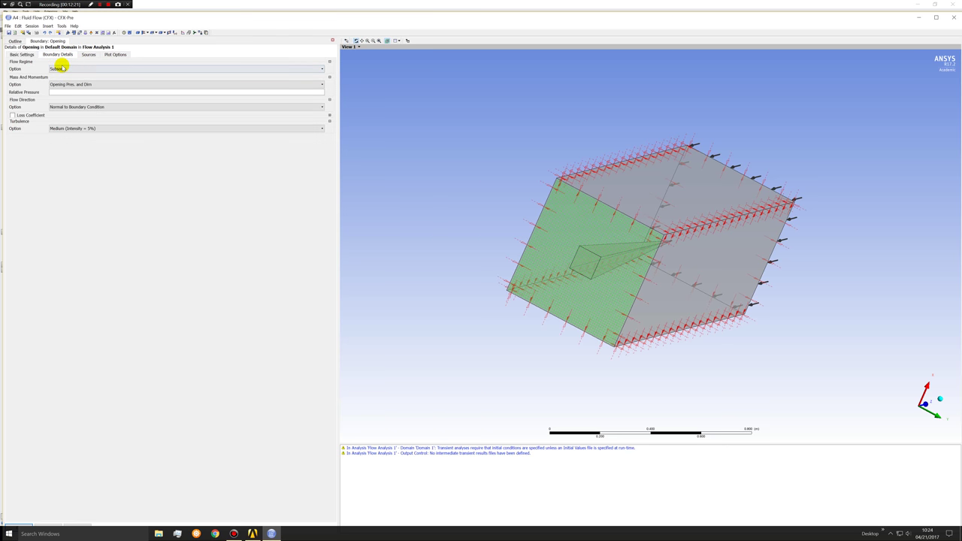
click(59, 84)
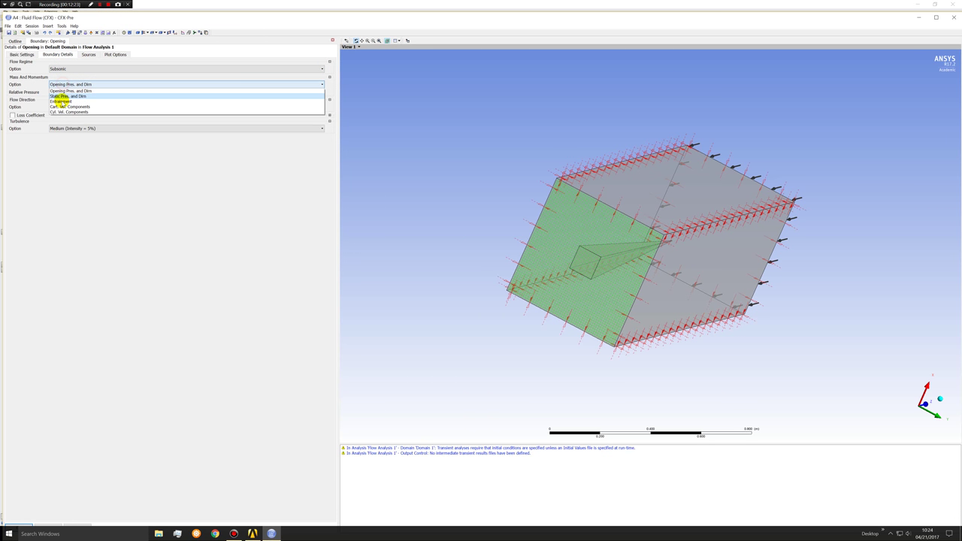
click(60, 102)
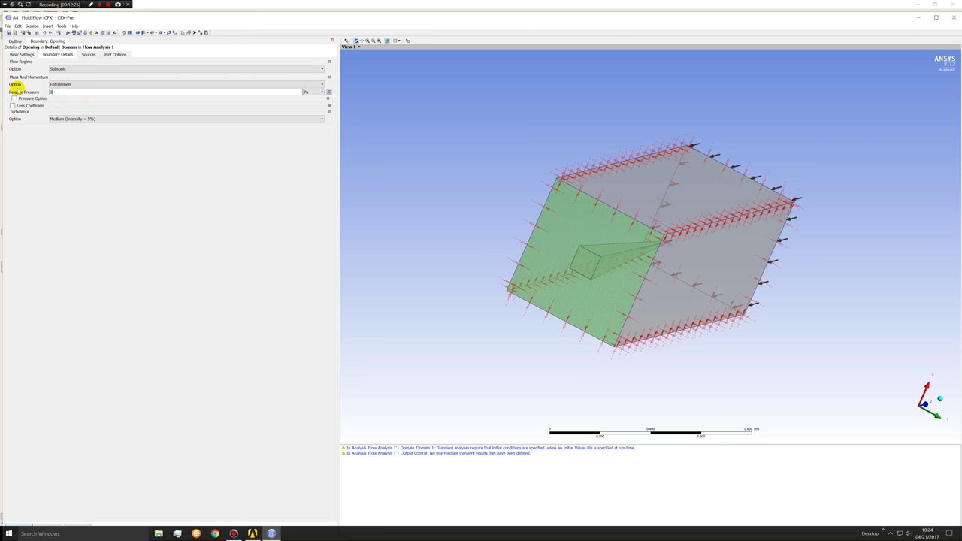
click(71, 119)
click(66, 173)
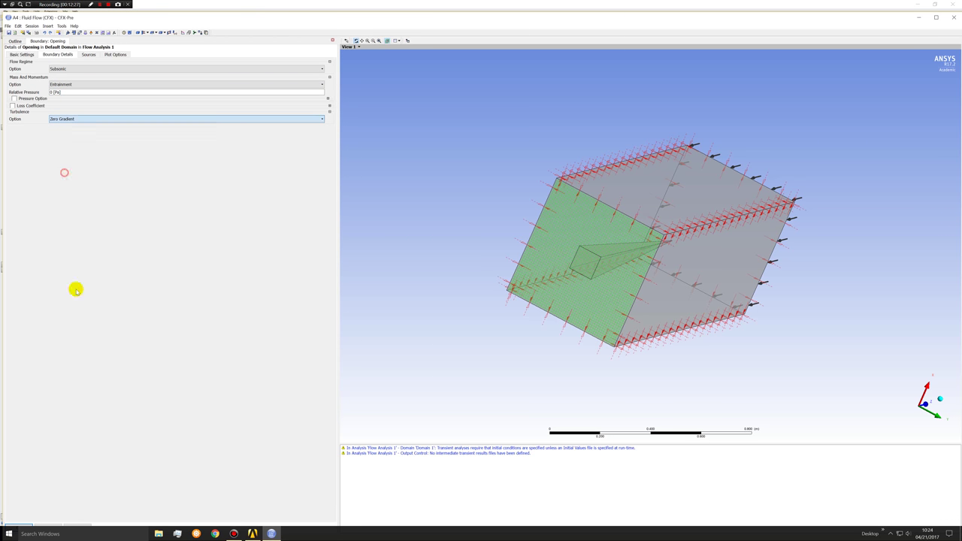
click(27, 526)
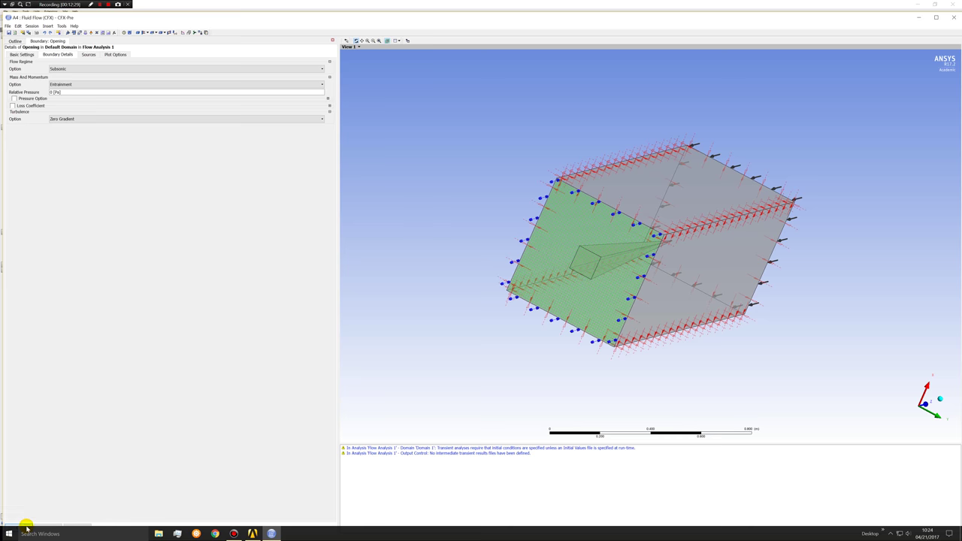
drag(796, 328, 666, 344)
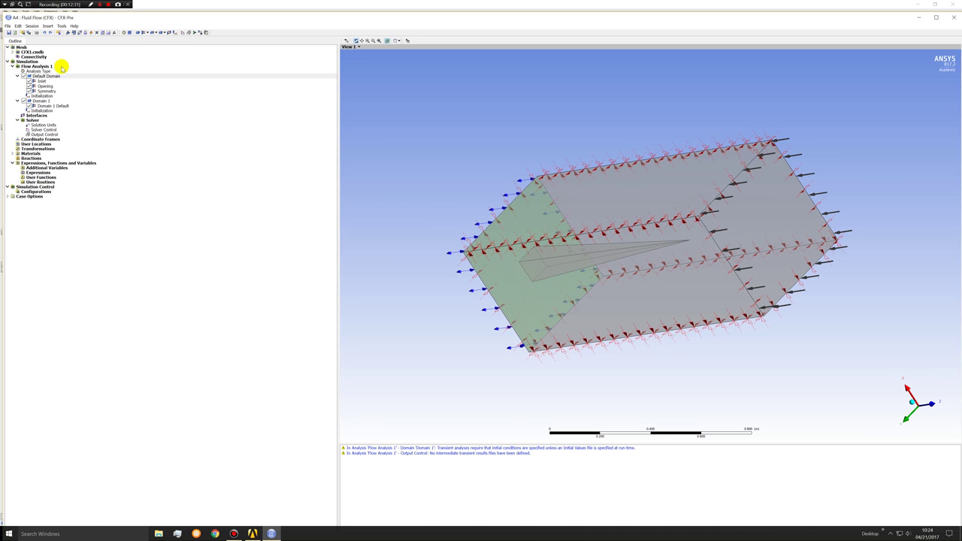
Review the Default Domain settings and the faces covered by Domain 1 Default
double_click(44, 76)
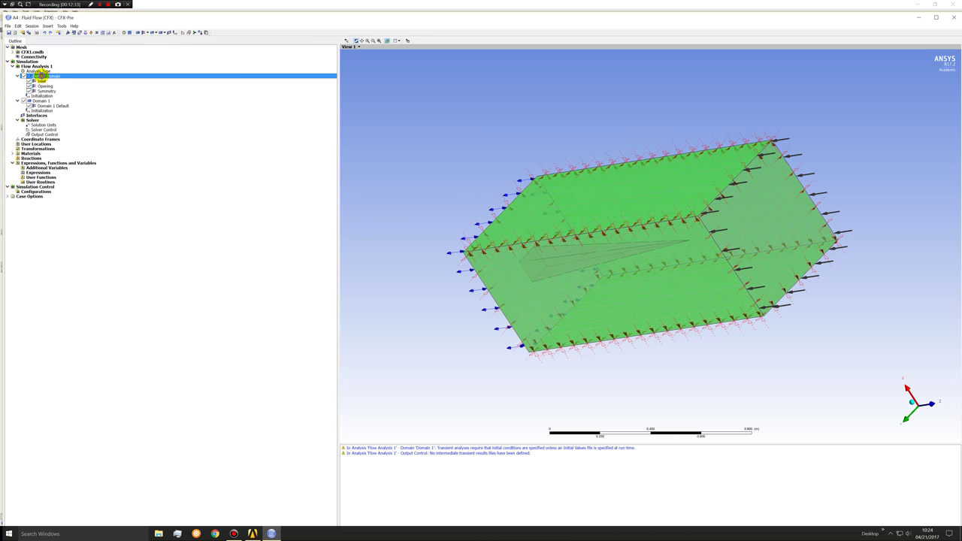
click(15, 41)
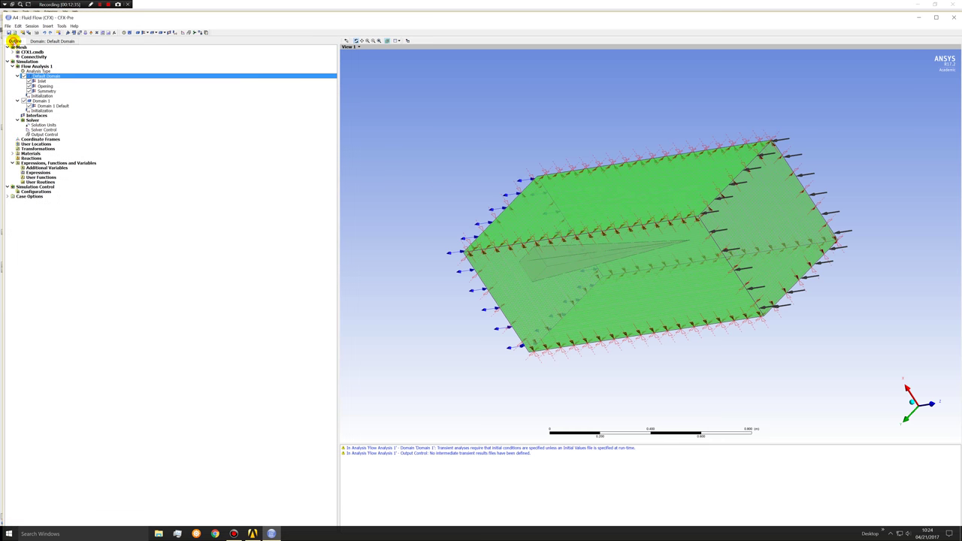
click(41, 100)
click(45, 106)
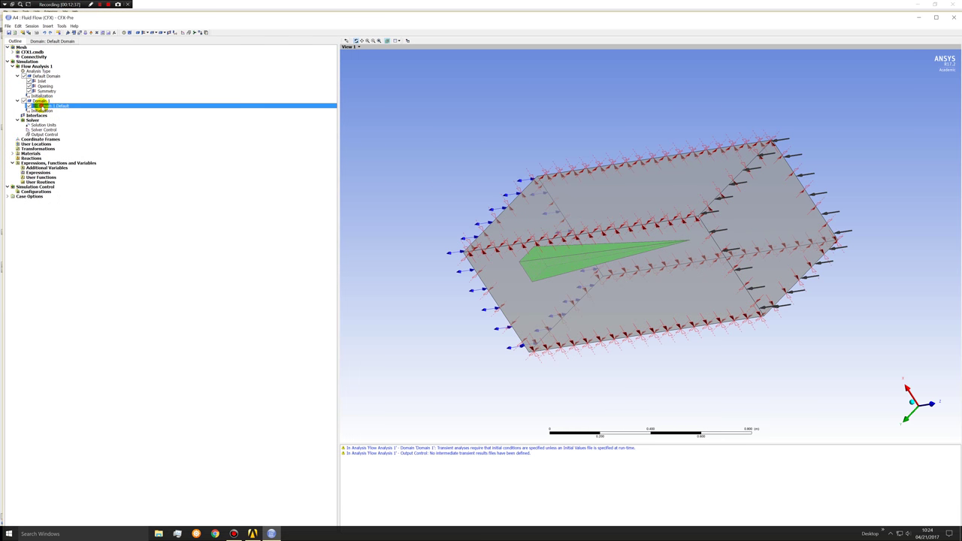
drag(711, 299, 578, 282)
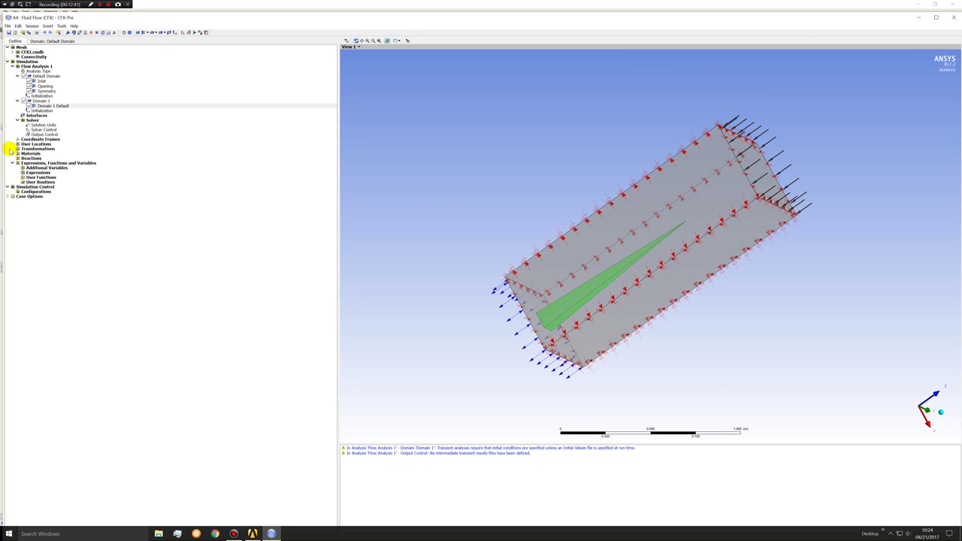
Set the Solver Control residual target to 0.0001 and confirm
double_click(34, 128)
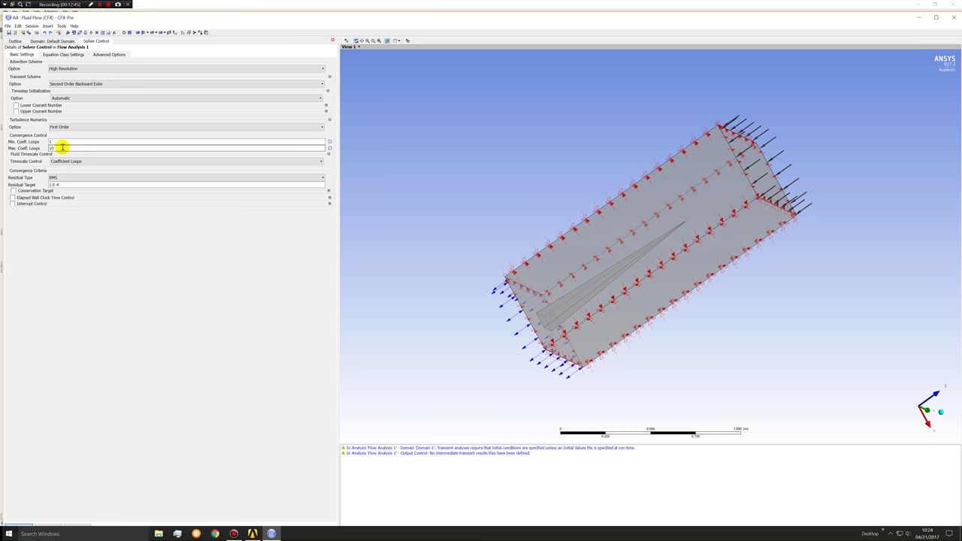
double_click(52, 184)
text(0.0001)
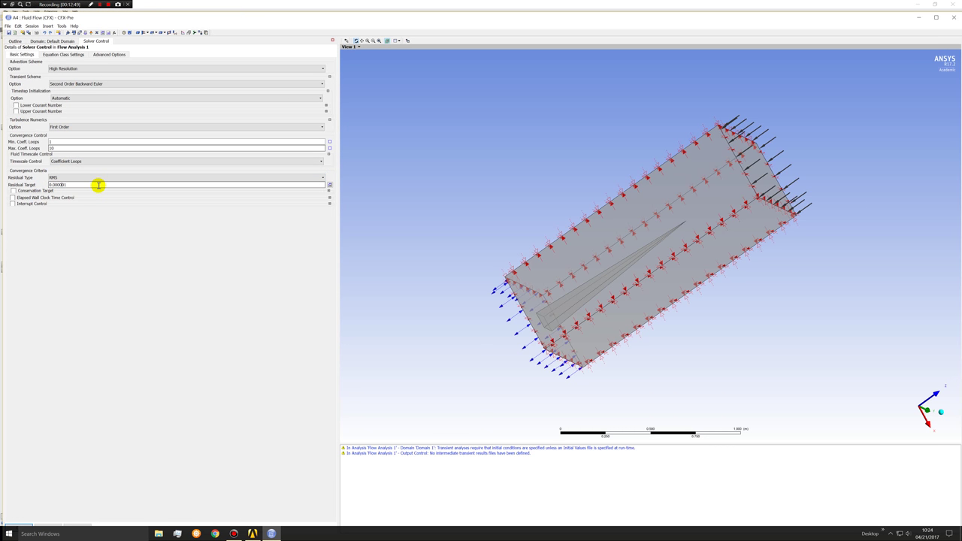
click(18, 524)
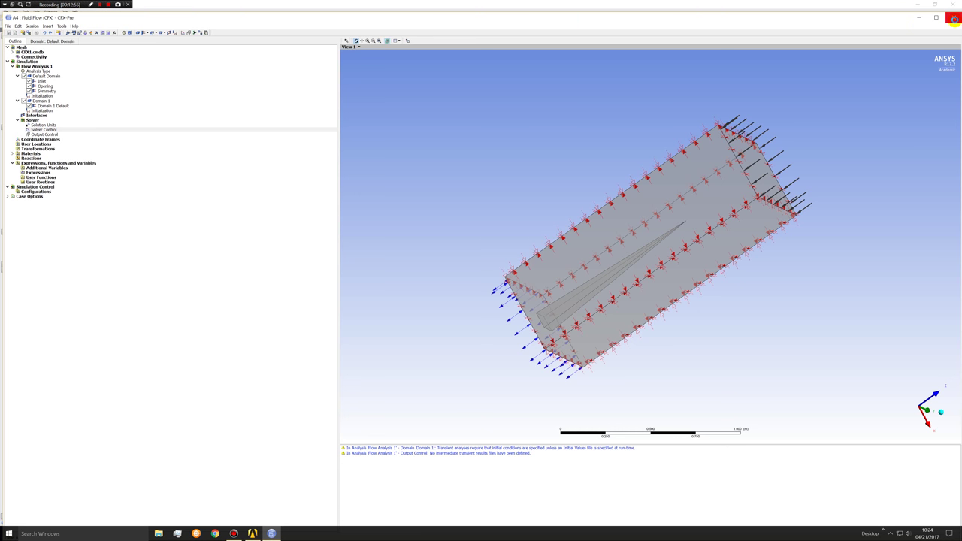
Close CFX-Pre and launch CFX-Solver Manager from the Fluid Flow Solution cell A5
click(953, 18)
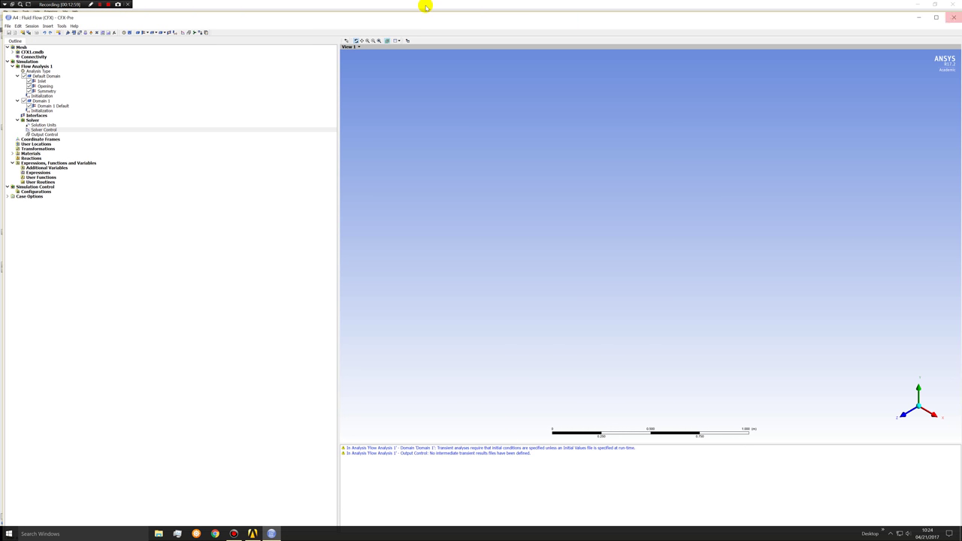
click(93, 79)
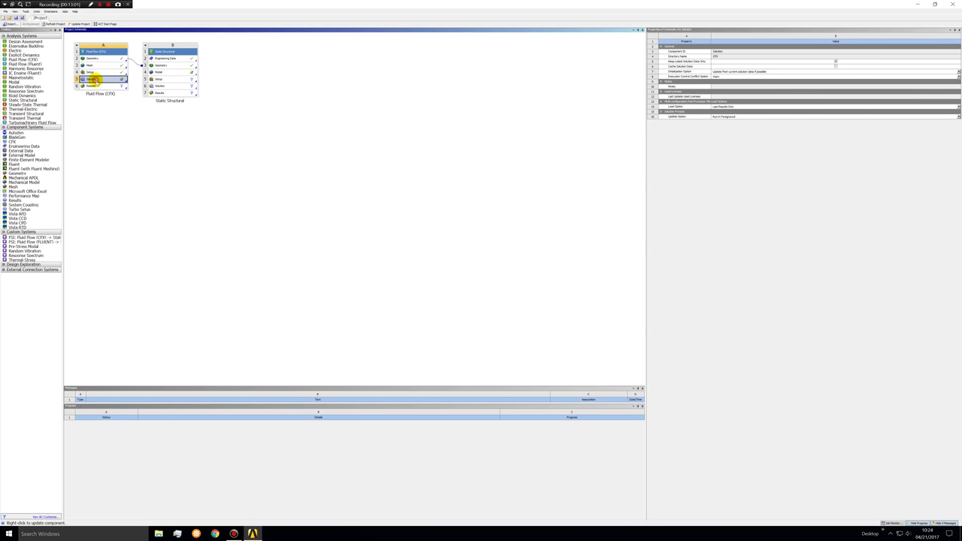
right_click(98, 80)
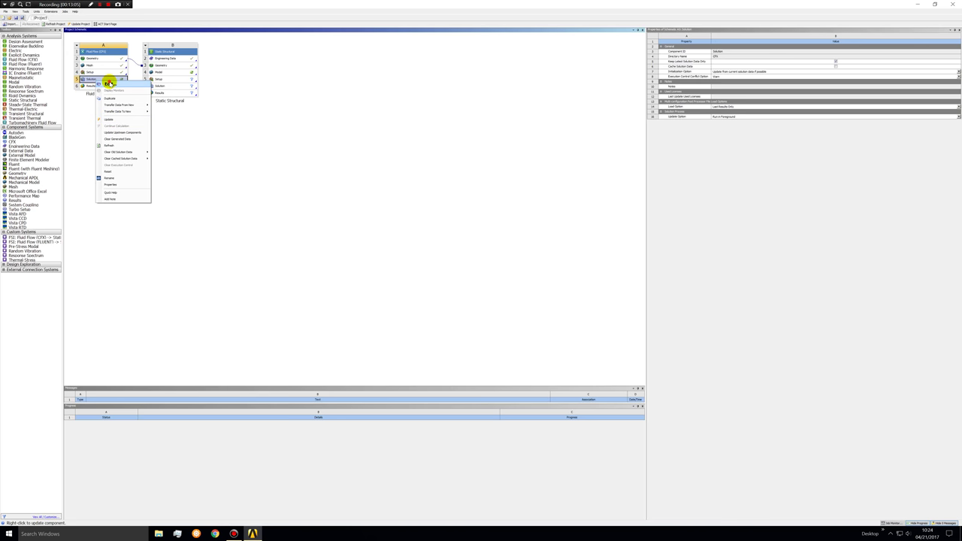
click(110, 84)
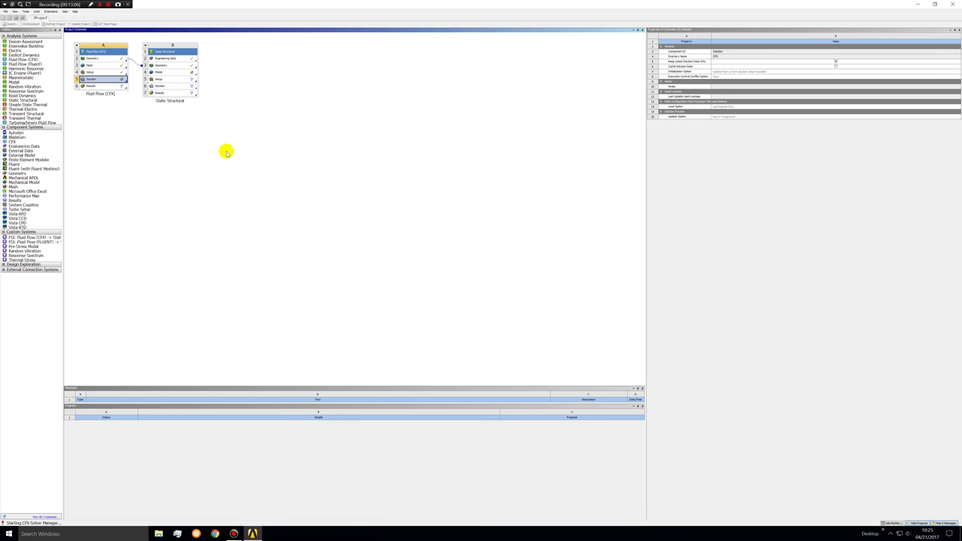
click(163, 71)
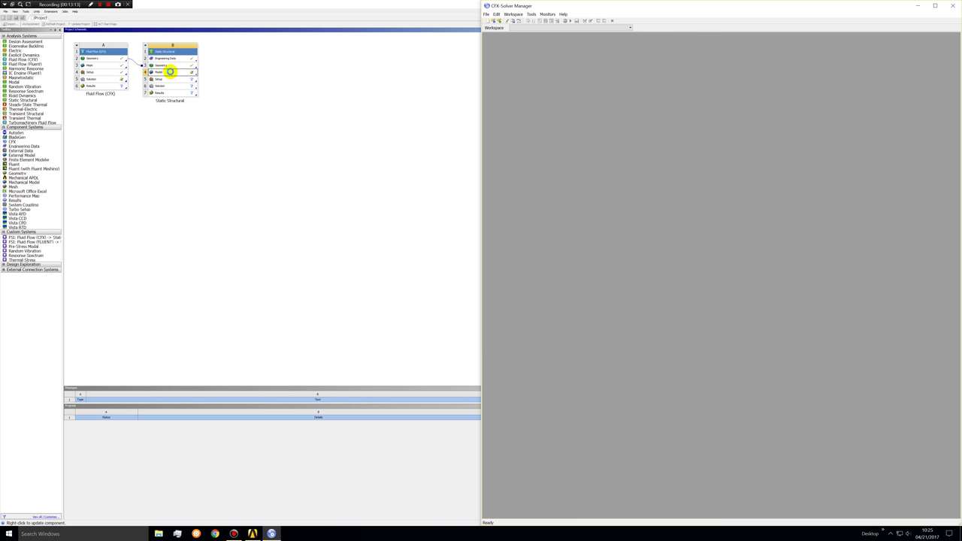
Start the Fluid Flow run in Intel MPI Local Parallel mode with 4 partitions
click(757, 262)
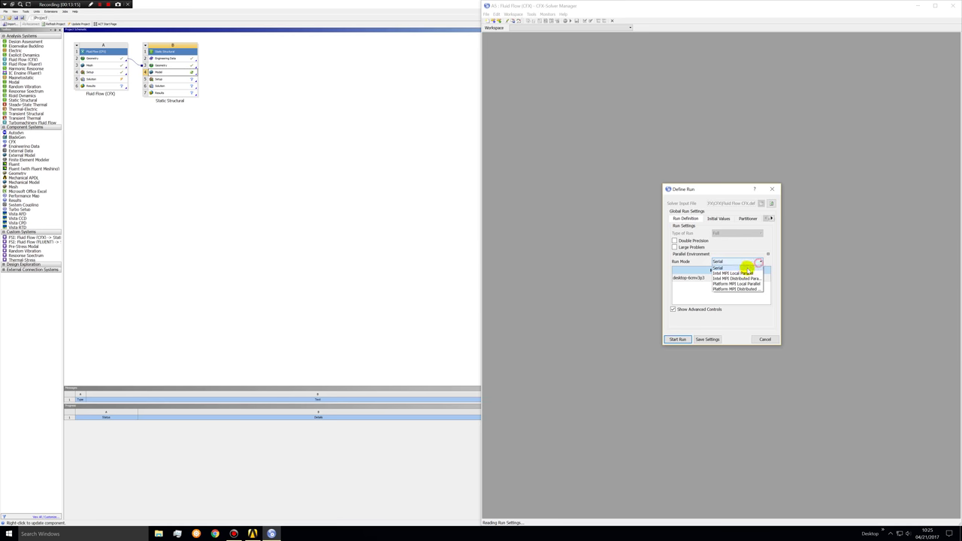
click(742, 273)
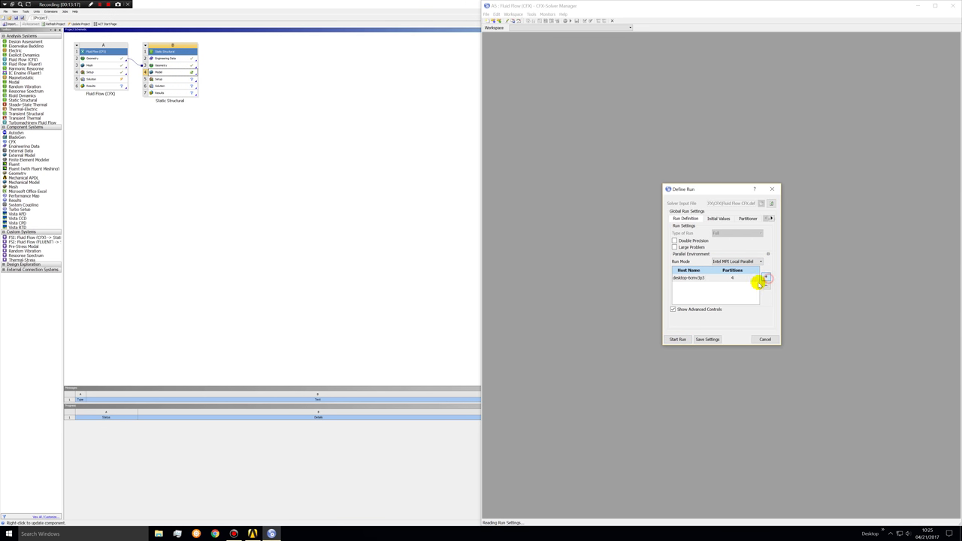
click(677, 340)
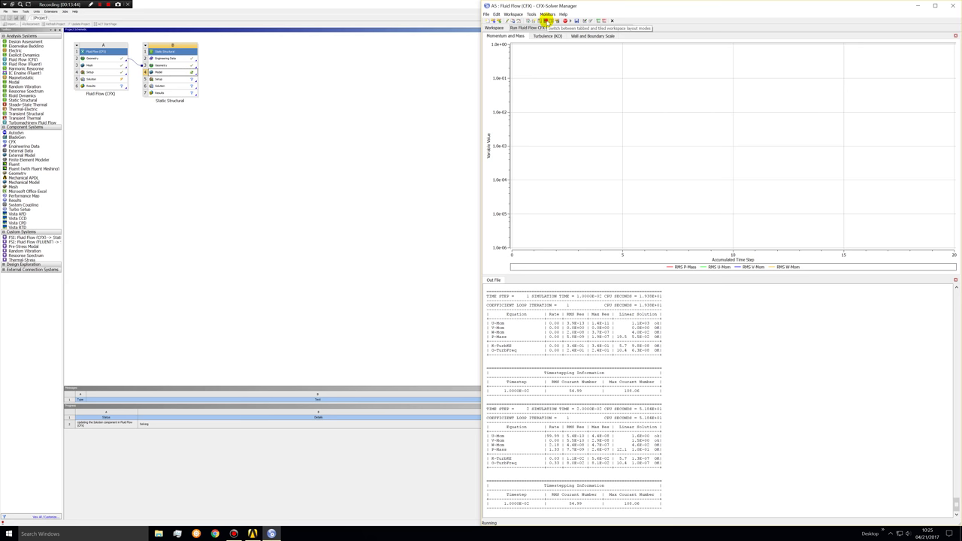
Tile all monitor plots side by side and glance at the program options without changes
click(547, 21)
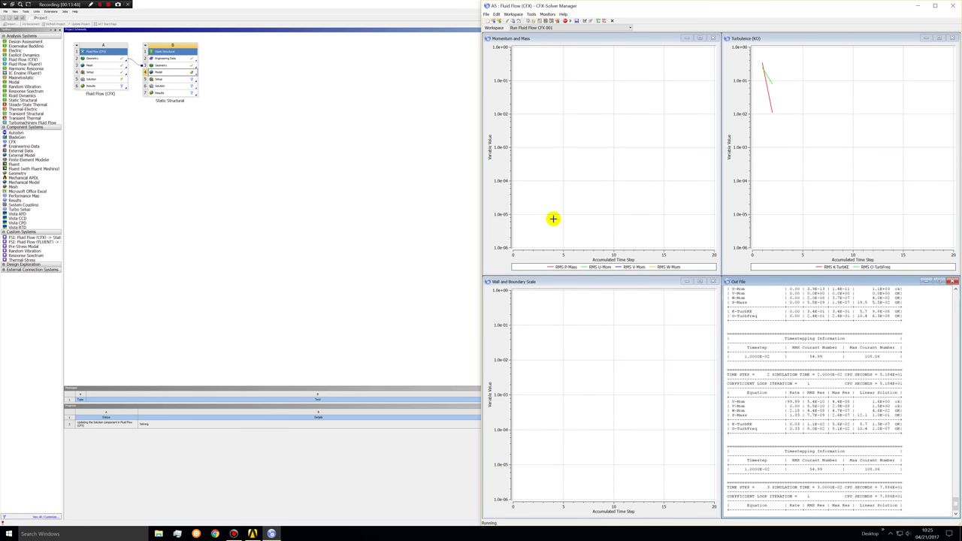
click(496, 14)
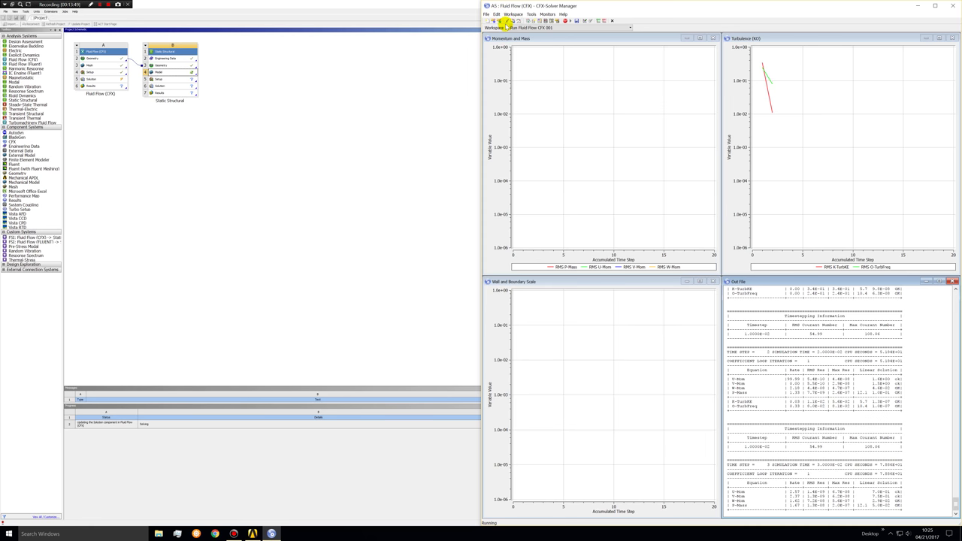
key(Return)
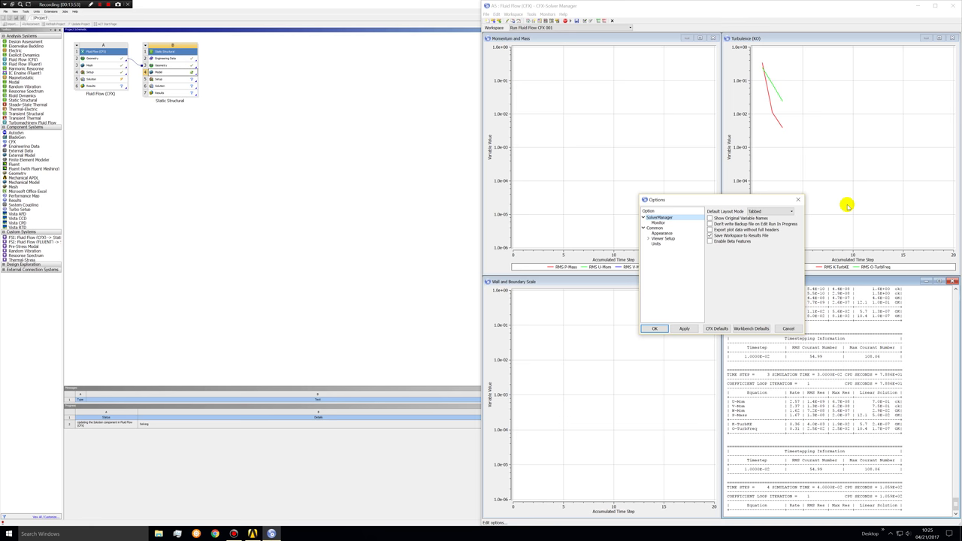
click(613, 137)
Set the Momentum and Mass monitor plot's lower bound to 1e-10
right_click(598, 128)
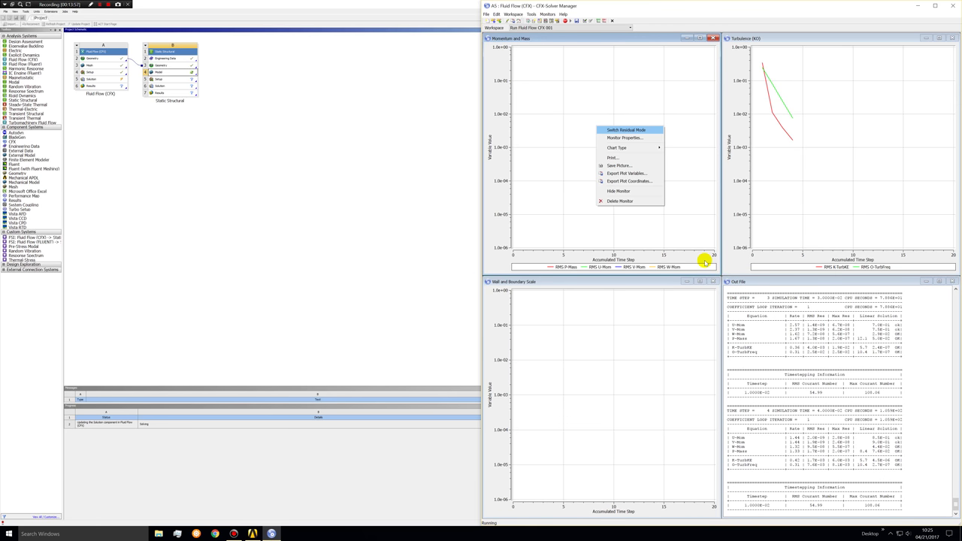
click(612, 130)
key(ctrl+shift+Tab)
key(ctrl+shift+Tab)
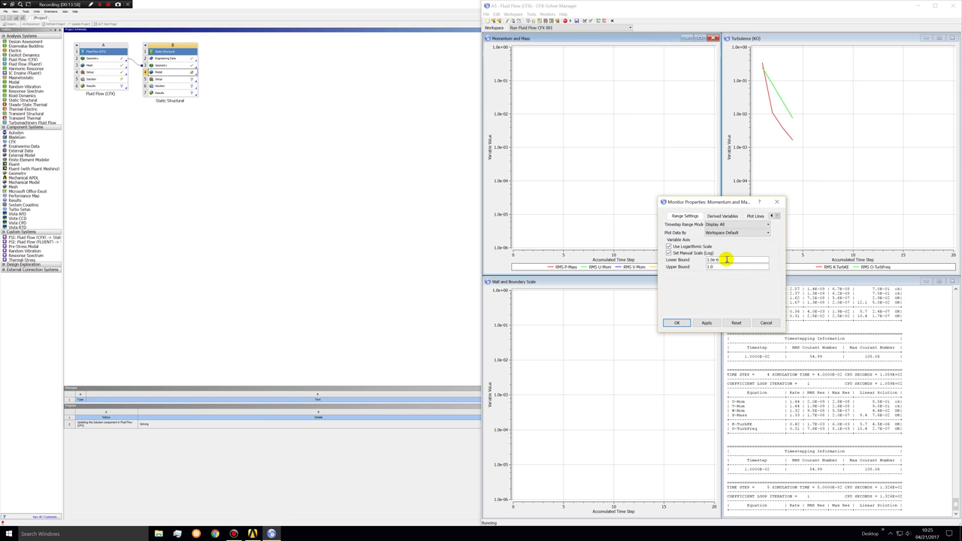
text(1e-10)
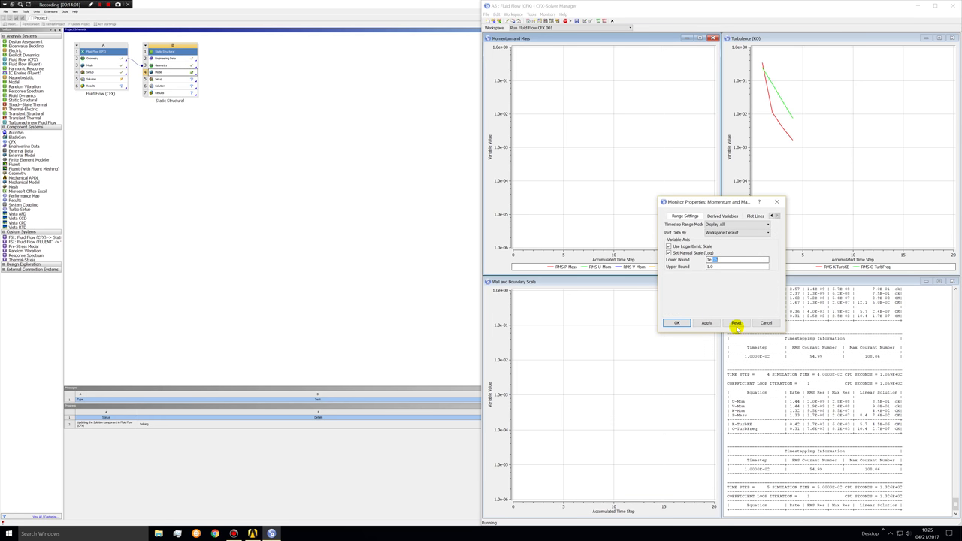
click(681, 324)
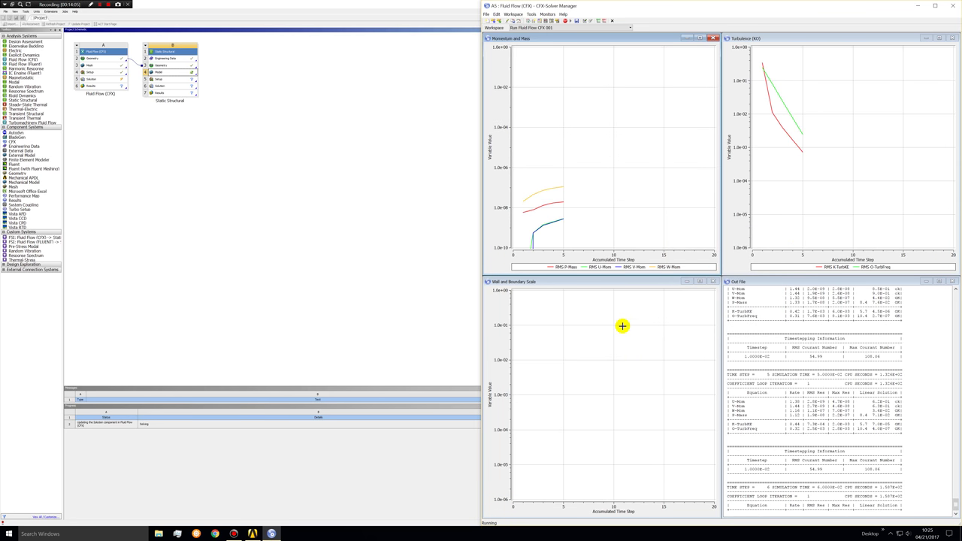
right_click(615, 361)
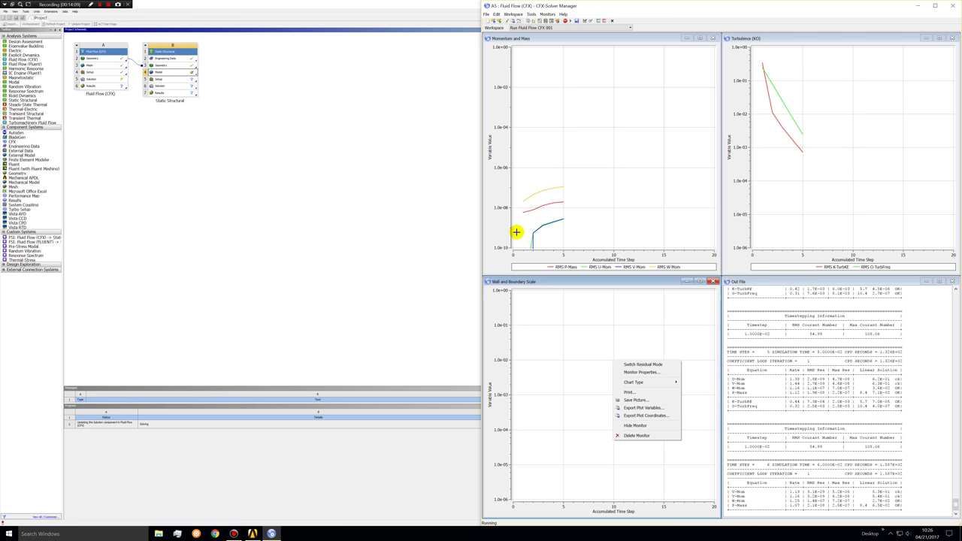
click(513, 155)
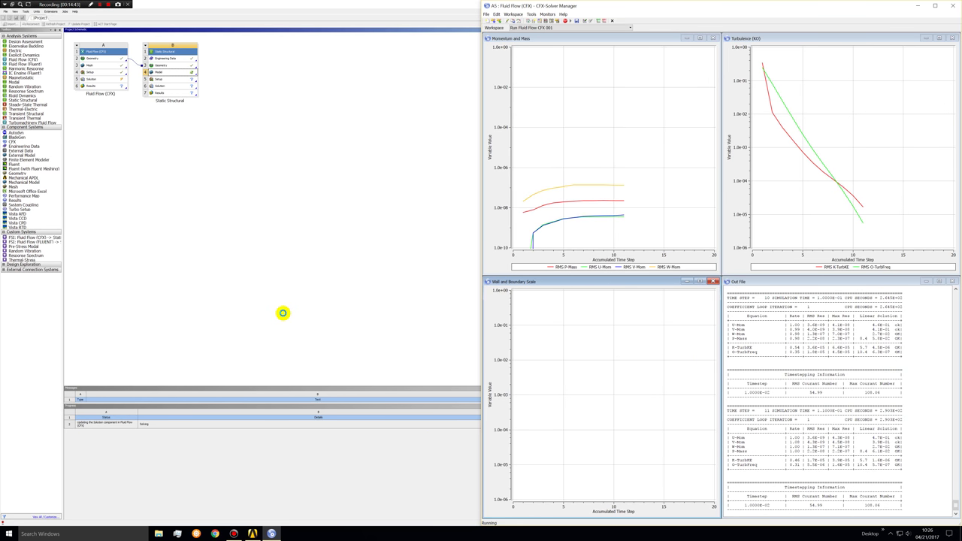
click(64, 17)
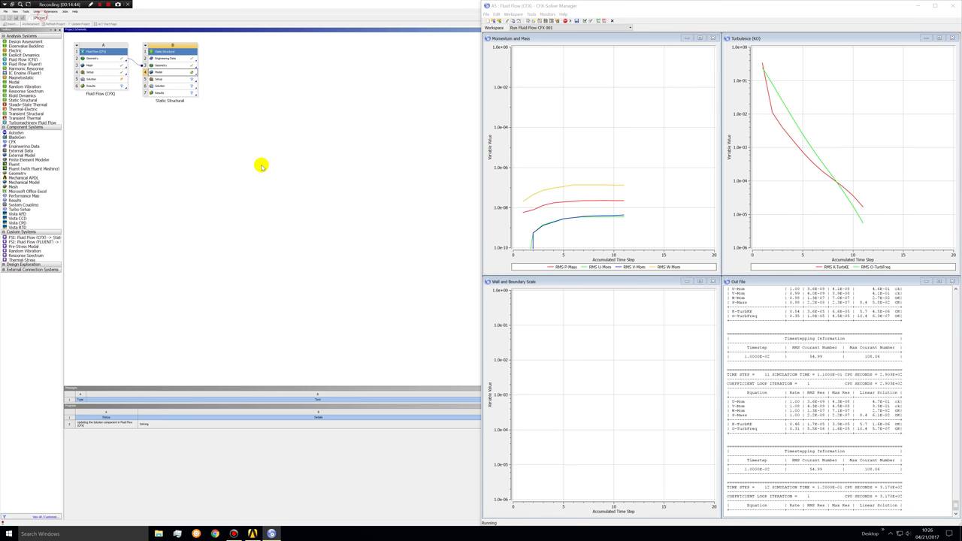
key(ctrl+shift+Escape)
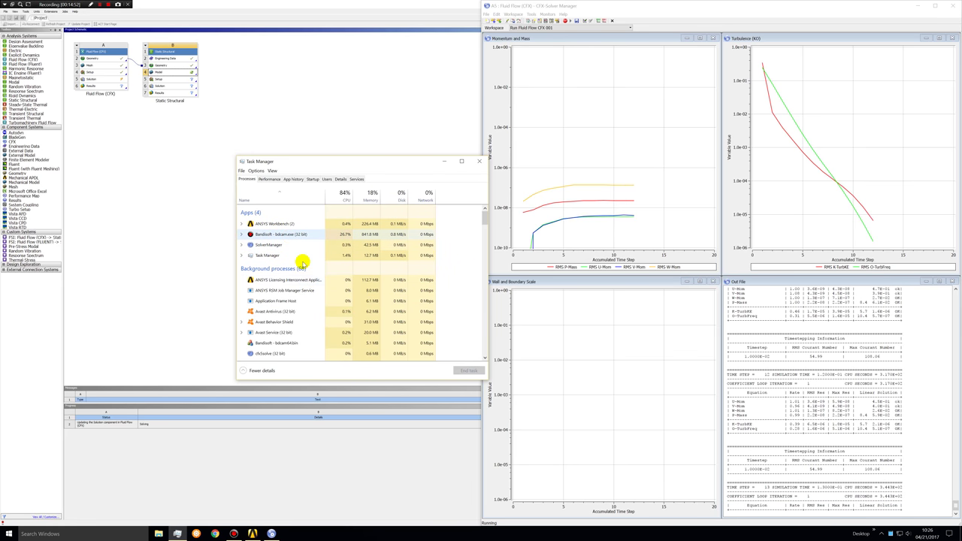
scroll(300, 269, down, 3)
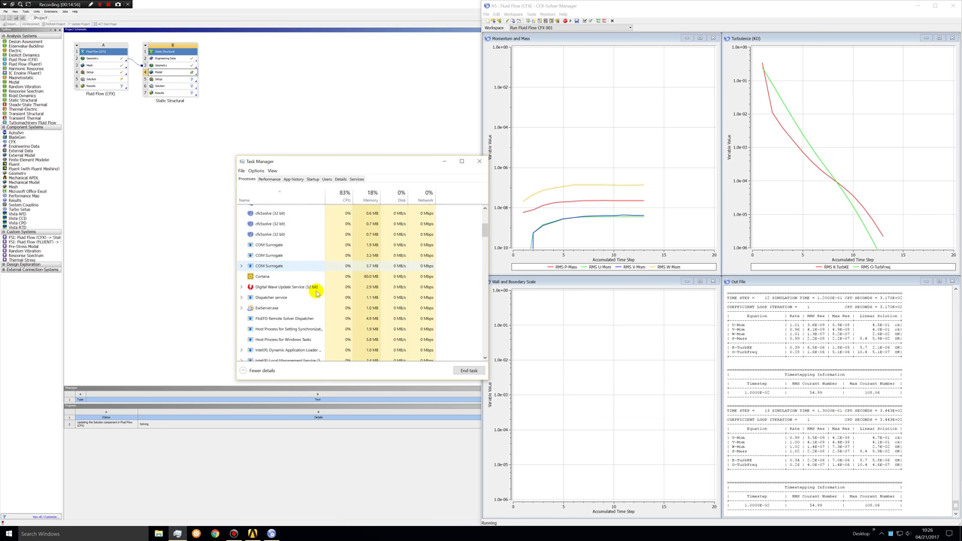
scroll(308, 278, down, 6)
scroll(301, 256, down, 9)
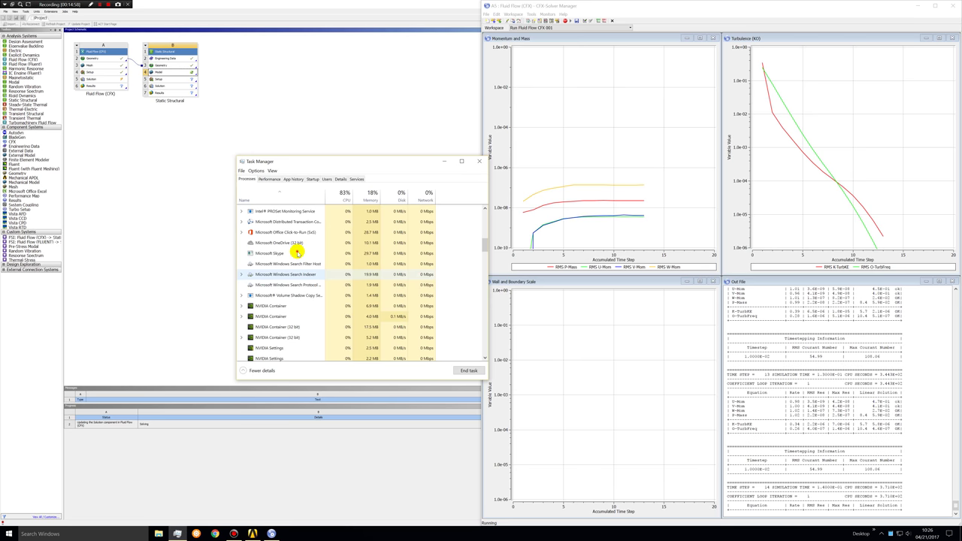
click(293, 256)
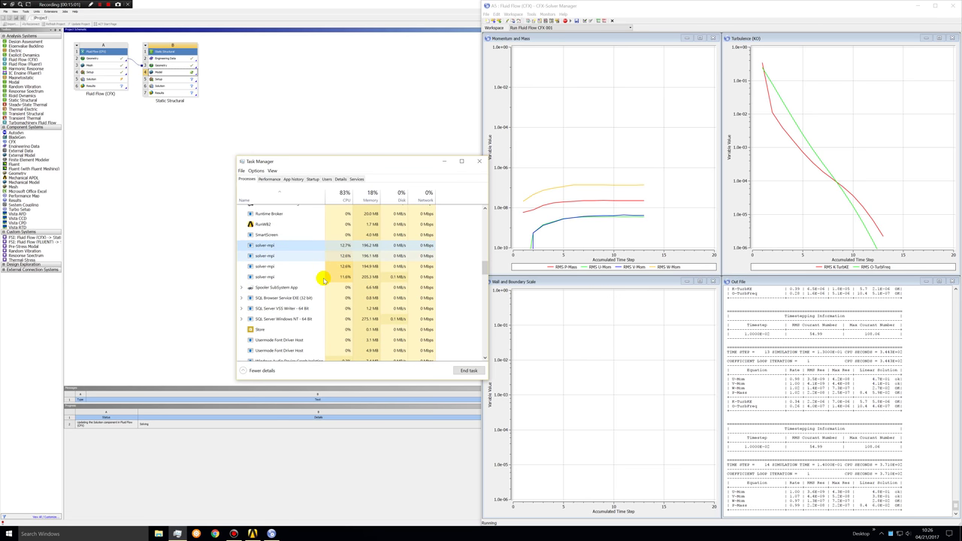
key(Down)
key(Down)
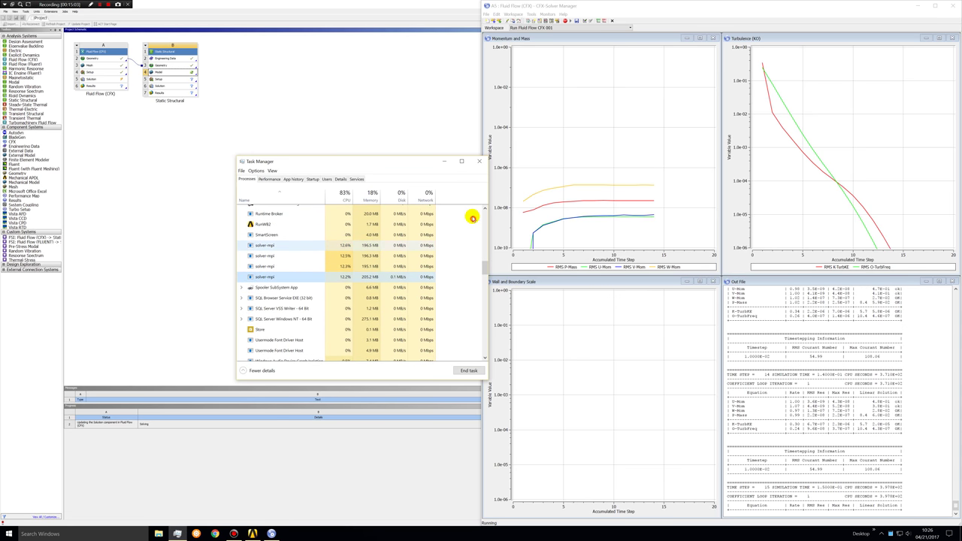
key(Home)
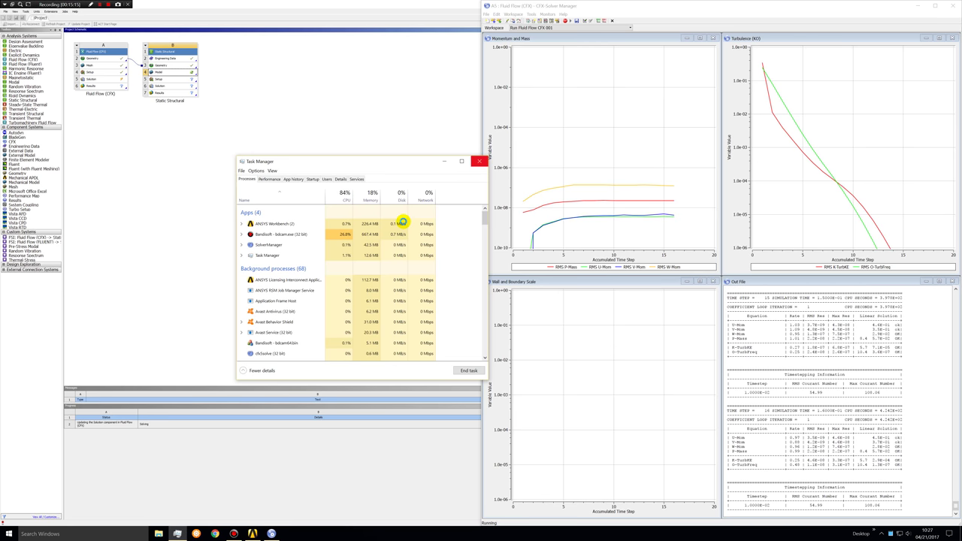
key(alt+F4)
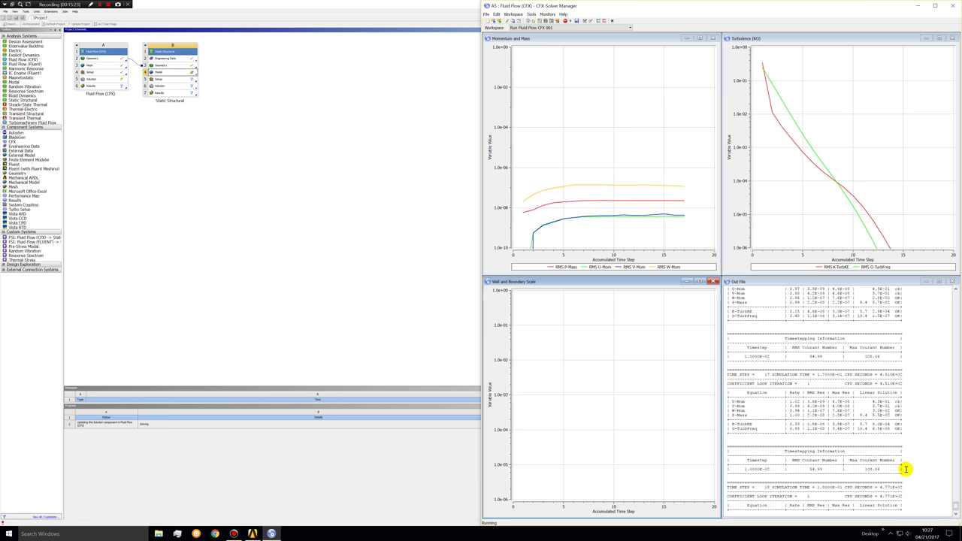
Wait for the Fluid Flow run to finish and dismiss the run-finished message
click(905, 469)
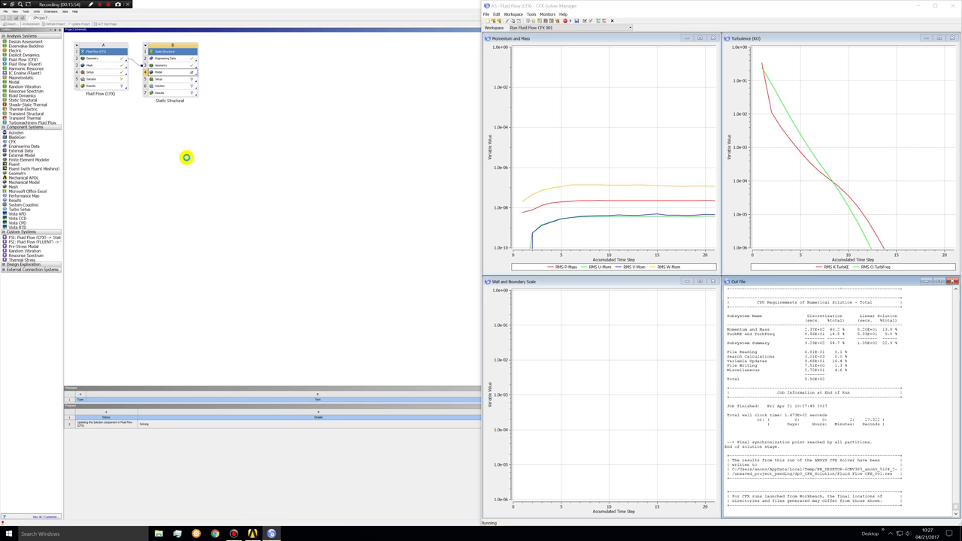
click(714, 289)
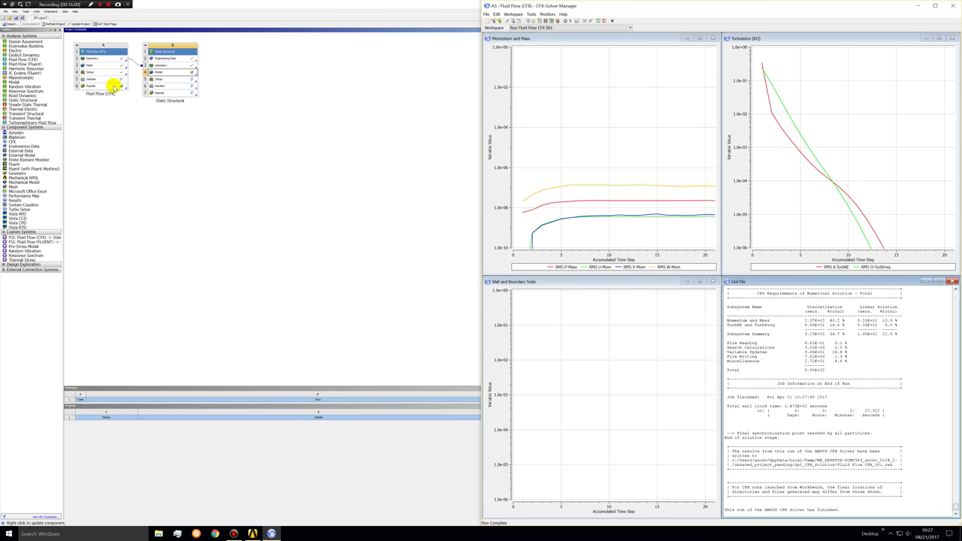
Link the Fluid Flow solution to the Static Structural Setup and open the Model in Mechanical
double_click(113, 85)
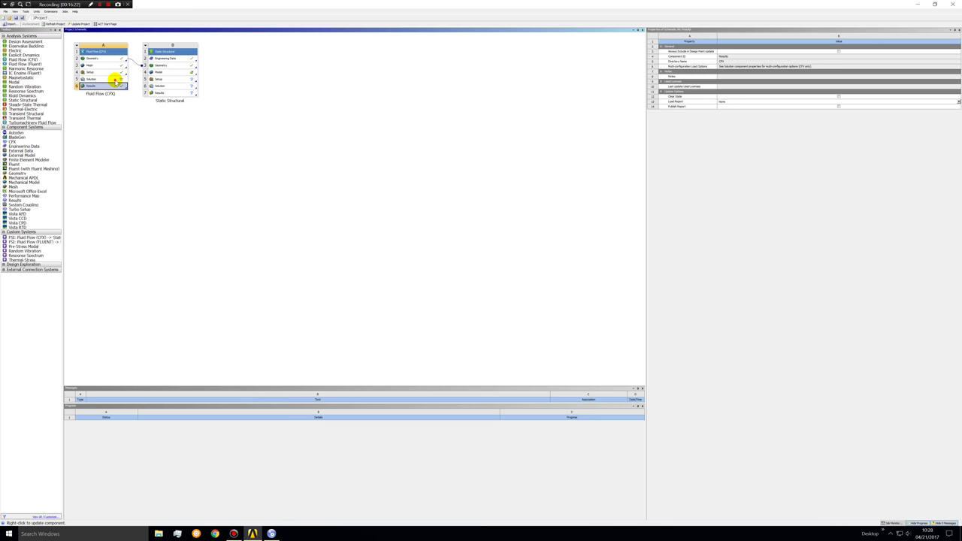
click(117, 80)
drag(116, 80, 163, 79)
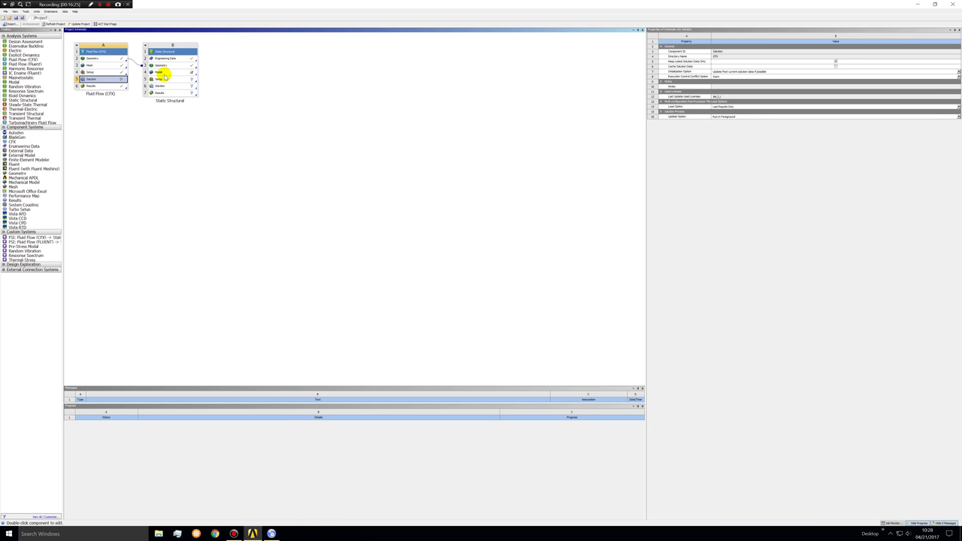
double_click(163, 73)
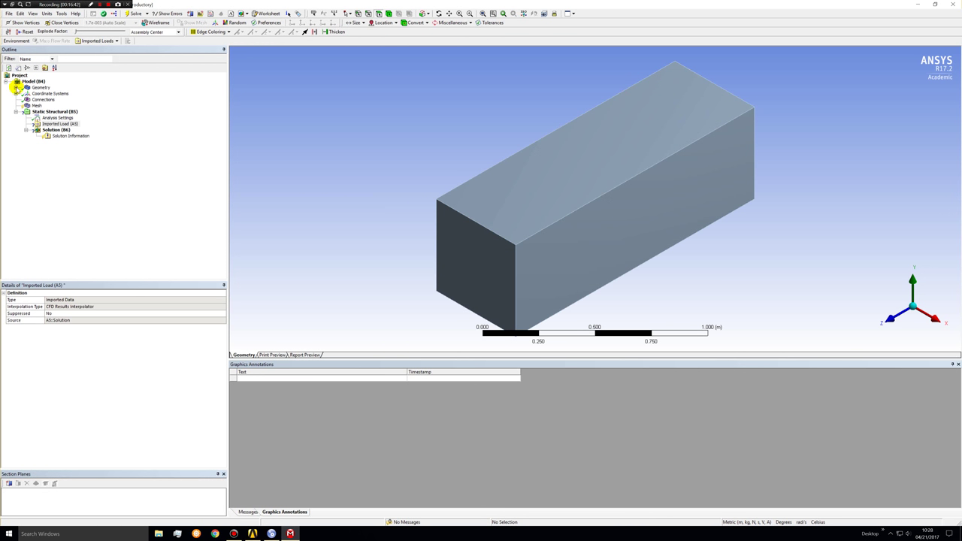
Suppress the enclosing box body so only the wedge remains
click(44, 99)
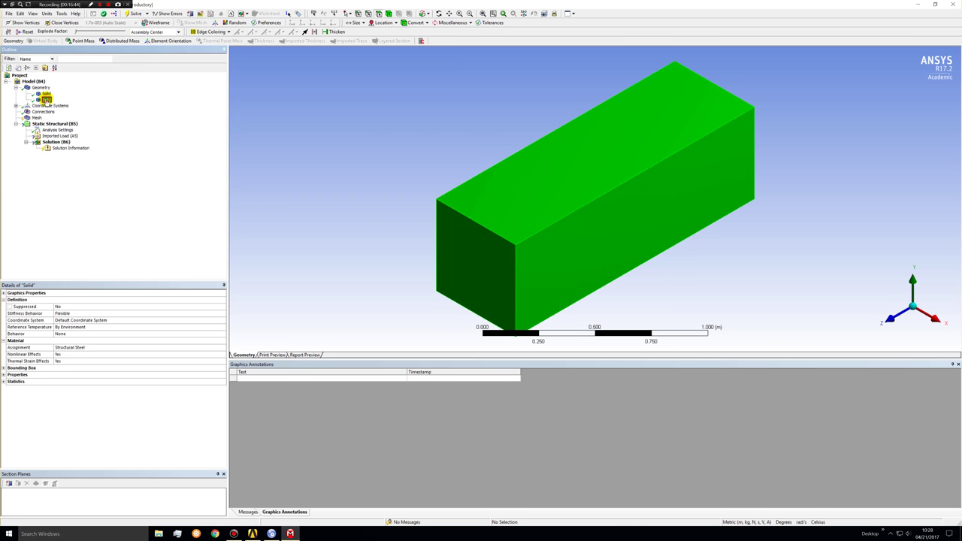
right_click(45, 99)
click(69, 177)
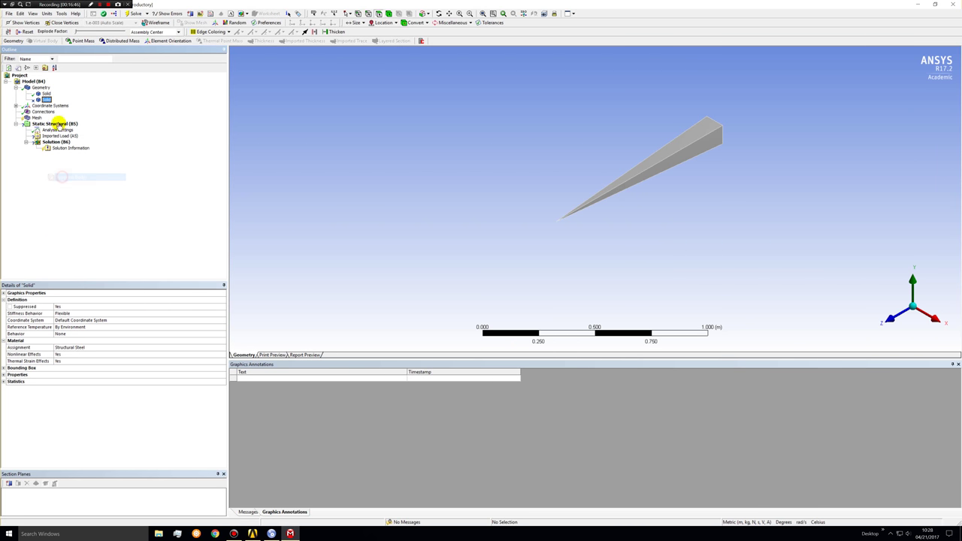
drag(757, 211, 656, 241)
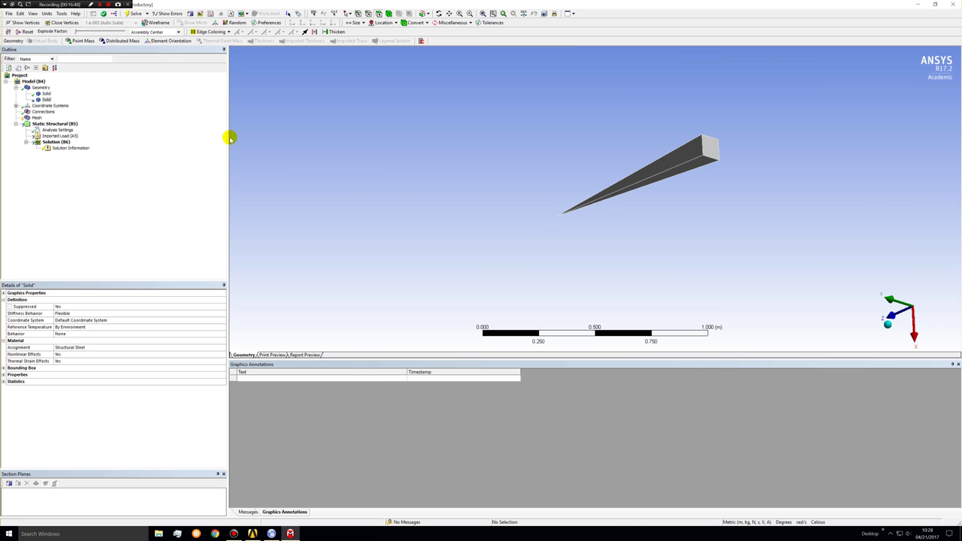
Generate the wedge mesh and check its statistics: 435 nodes, 173 elements
click(36, 118)
right_click(37, 119)
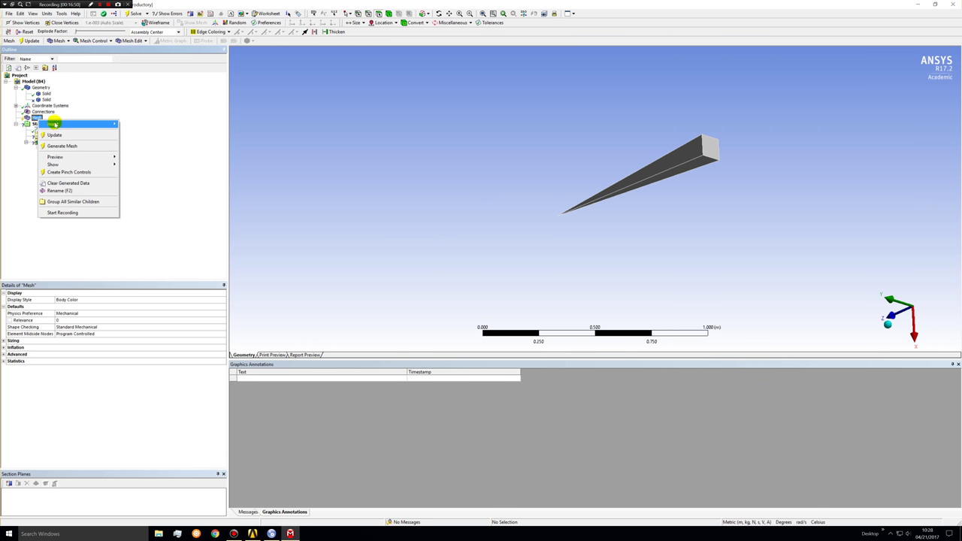
click(51, 146)
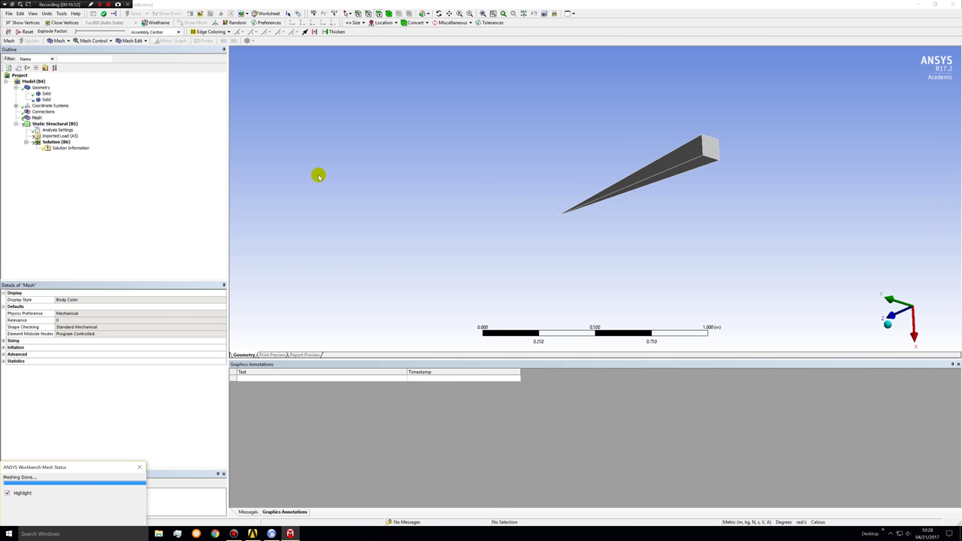
click(5, 361)
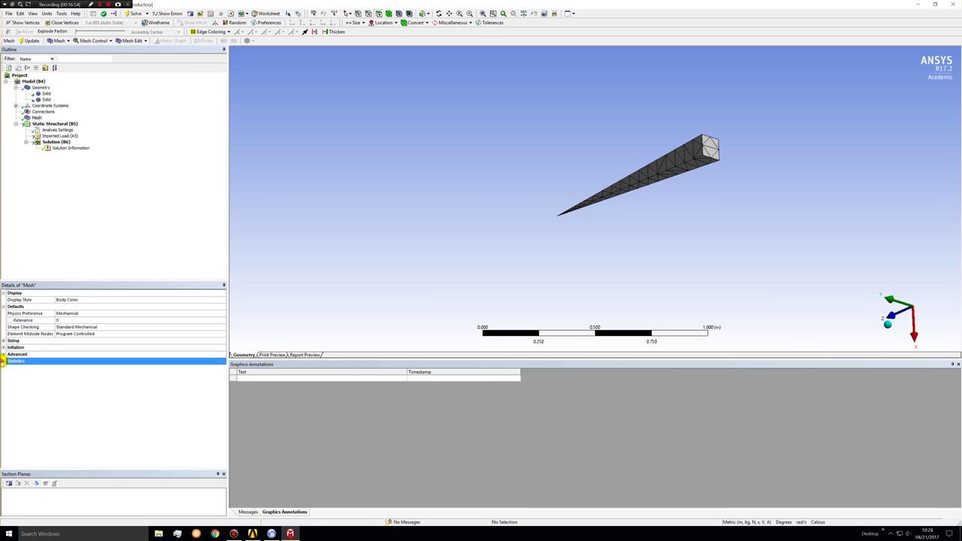
click(4, 361)
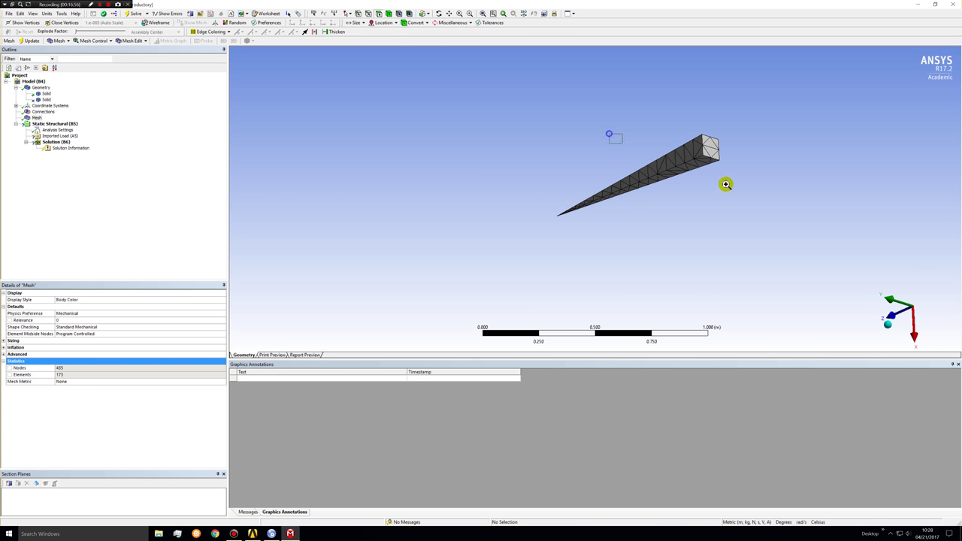
scroll(726, 184, up, 3)
scroll(729, 195, down, 2)
middle_drag(764, 187, 549, 242)
Insert a Body Sizing scoped to the wedge body with a 1e-003 m element size
click(36, 118)
right_click(38, 119)
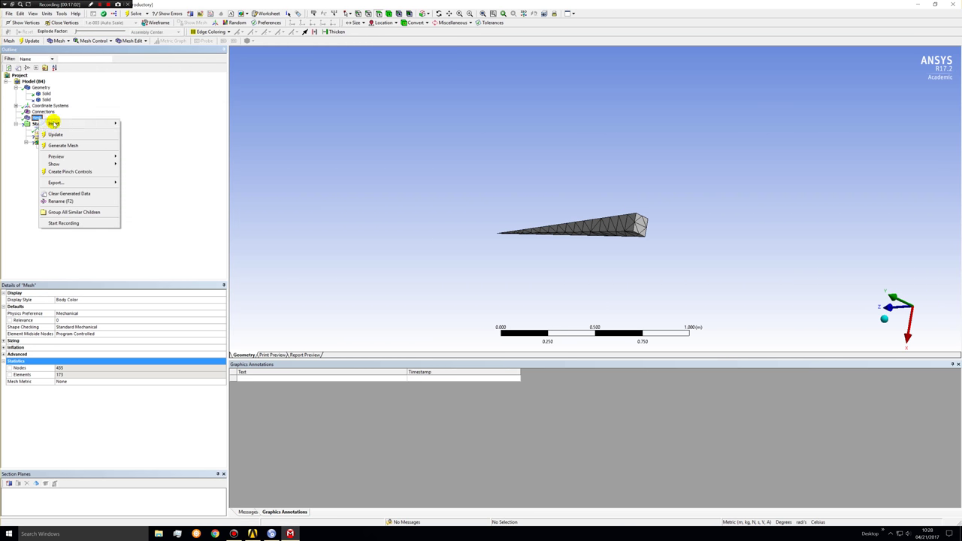
mouse_move(112, 123)
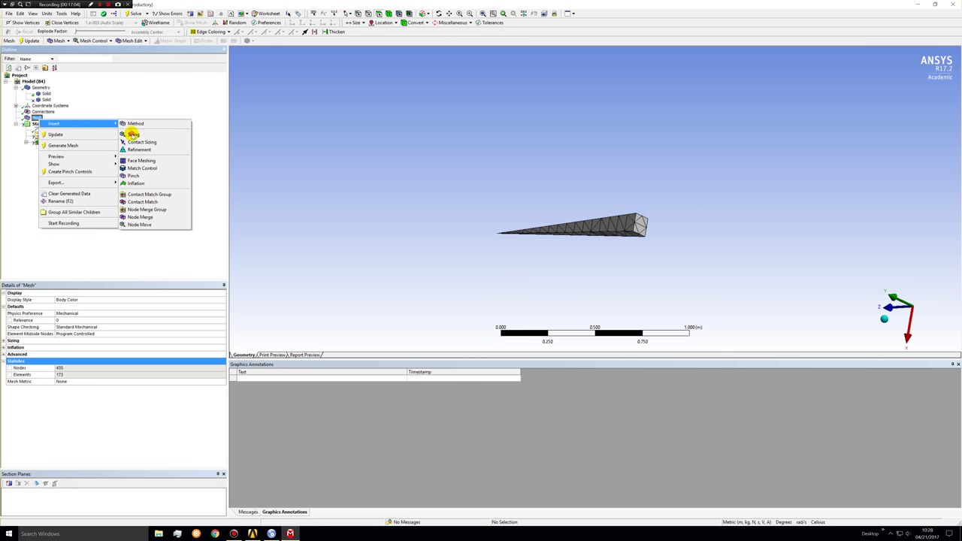
click(133, 134)
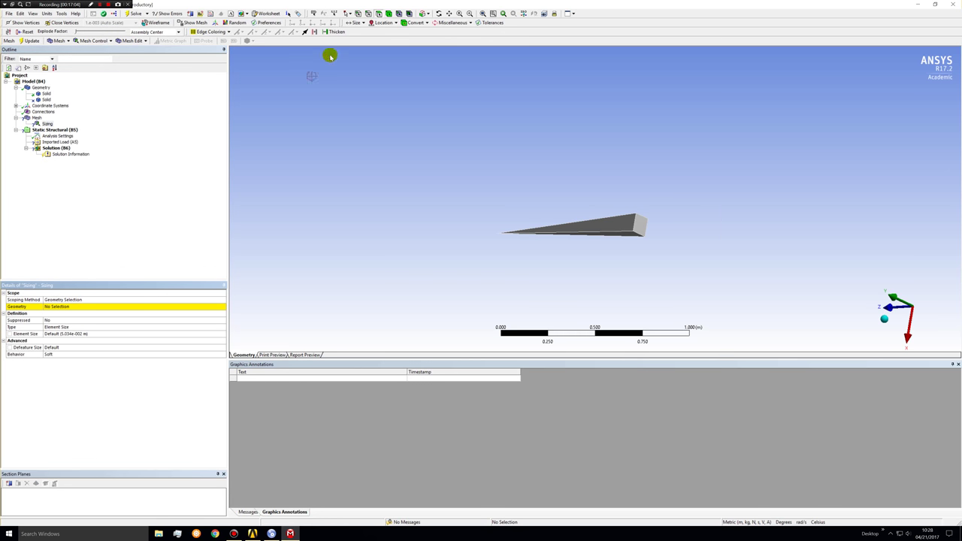
click(571, 218)
click(72, 306)
click(54, 335)
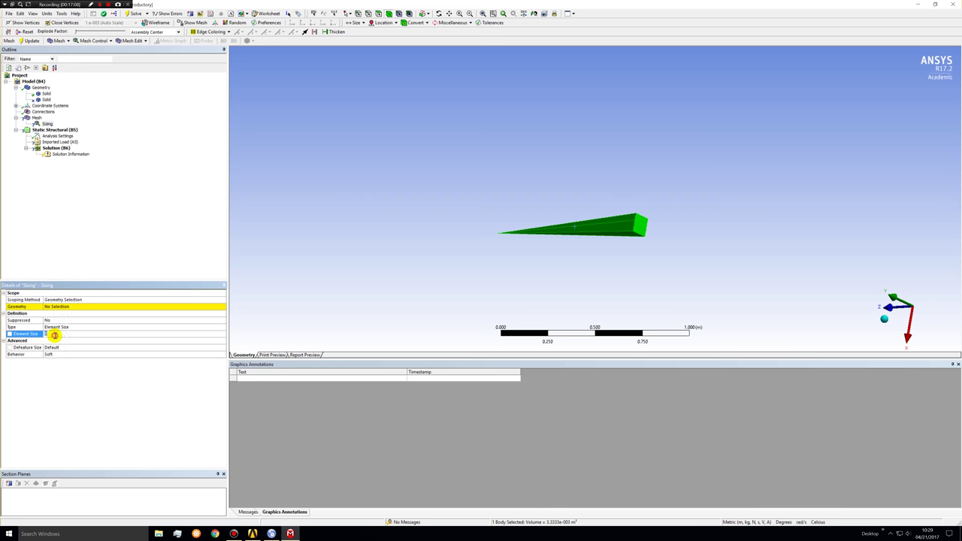
click(70, 307)
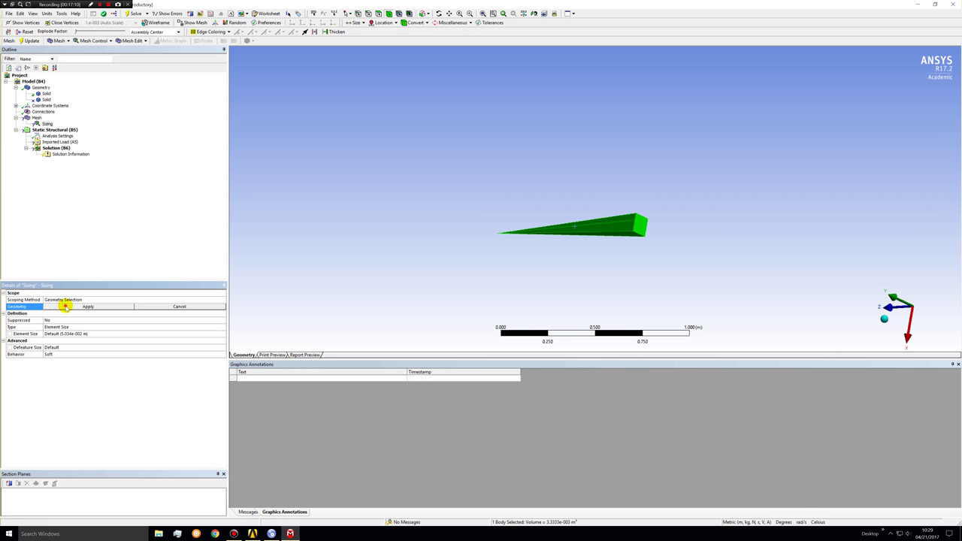
click(65, 305)
click(57, 333)
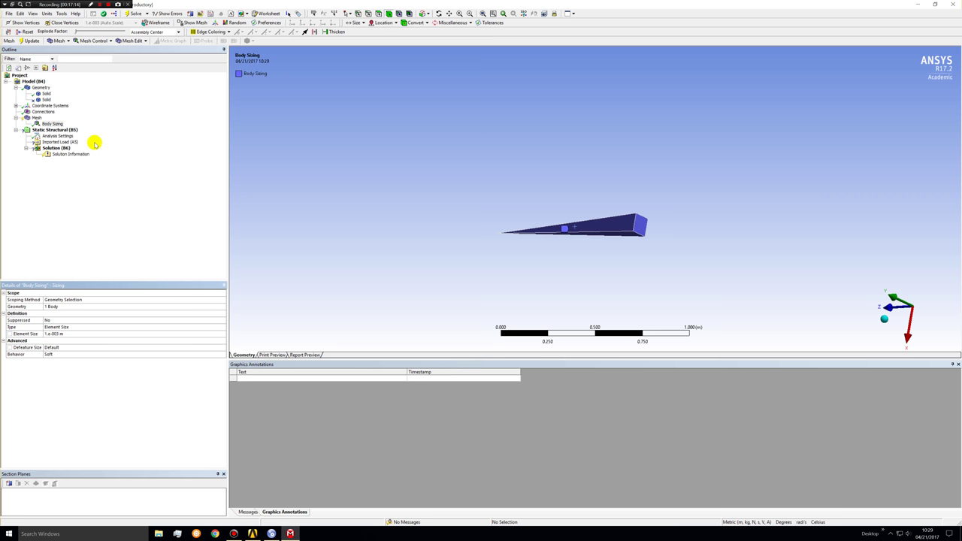
right_click(37, 118)
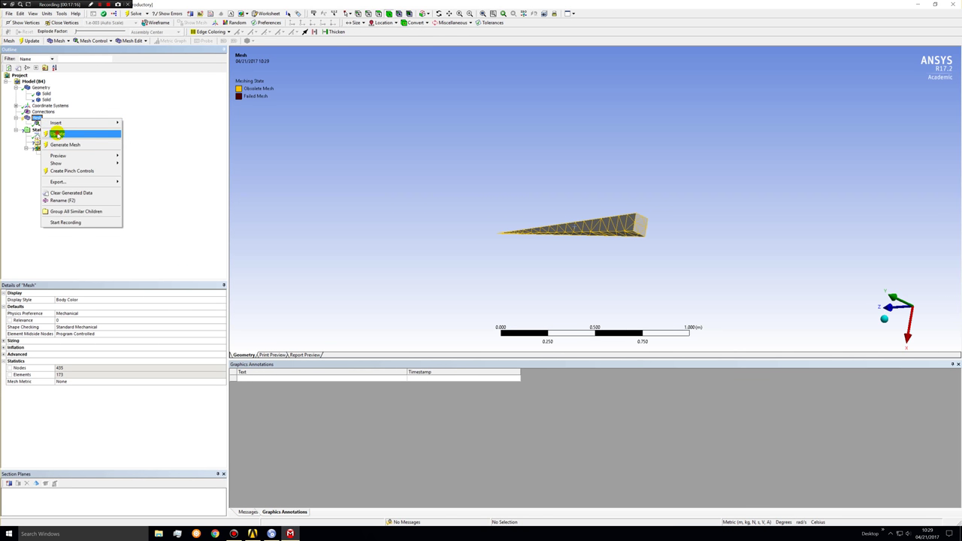
Update the mesh with the 1e-003 m body sizing and rotate the wedge while it meshes
click(59, 134)
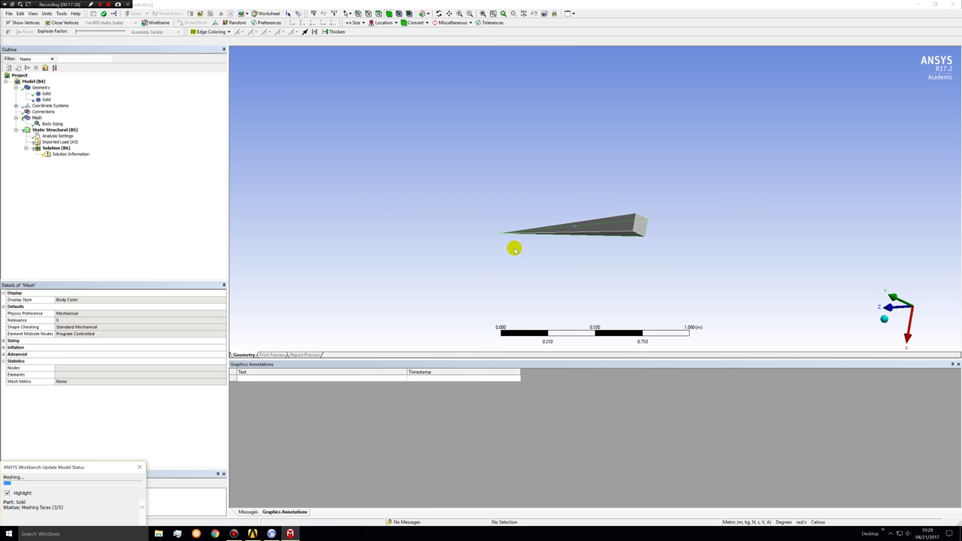
middle_drag(518, 266, 716, 250)
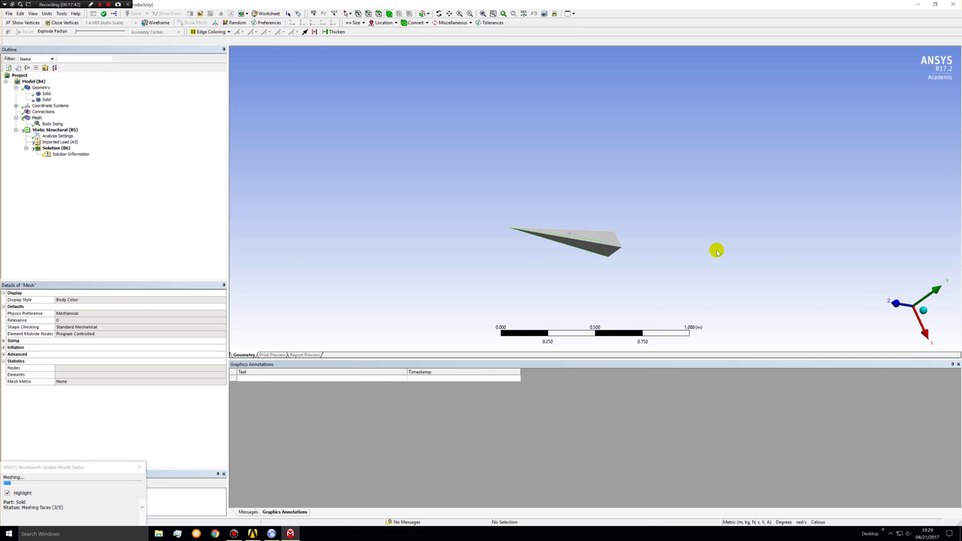
middle_drag(681, 235, 547, 281)
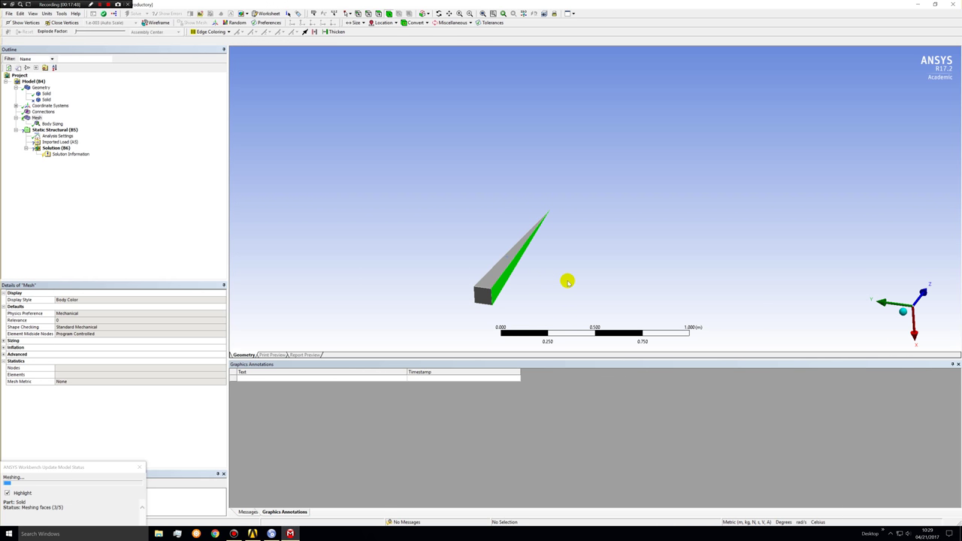
middle_drag(588, 214, 488, 224)
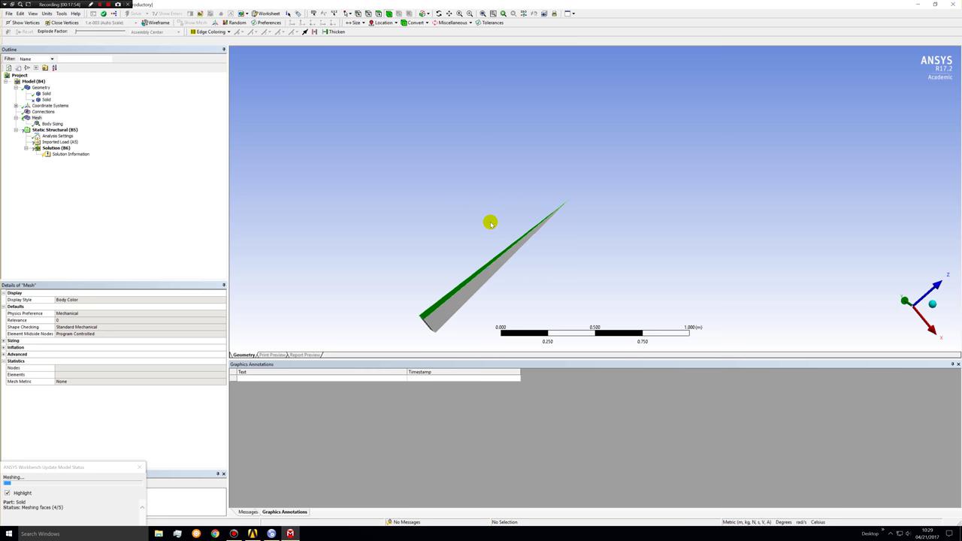
scroll(564, 245, down, 1)
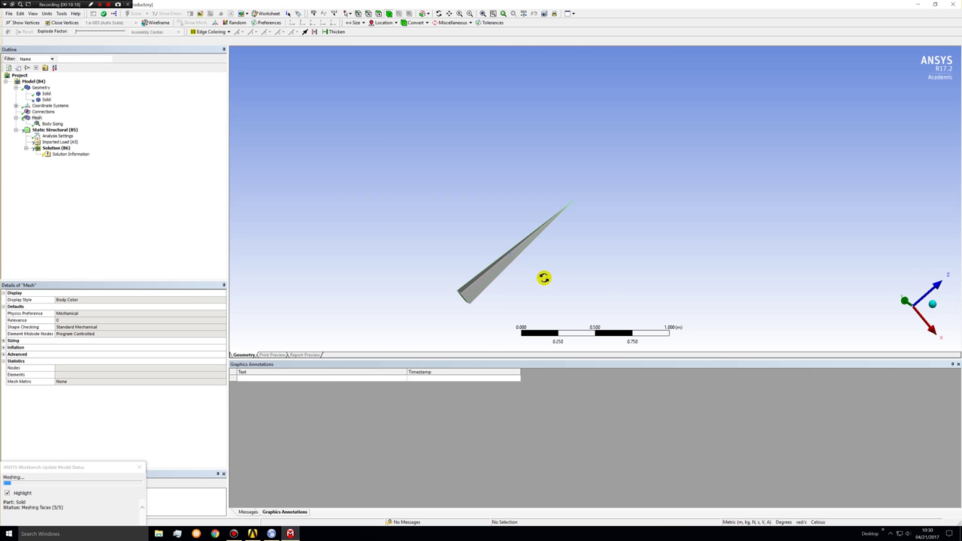
middle_drag(543, 279, 395, 318)
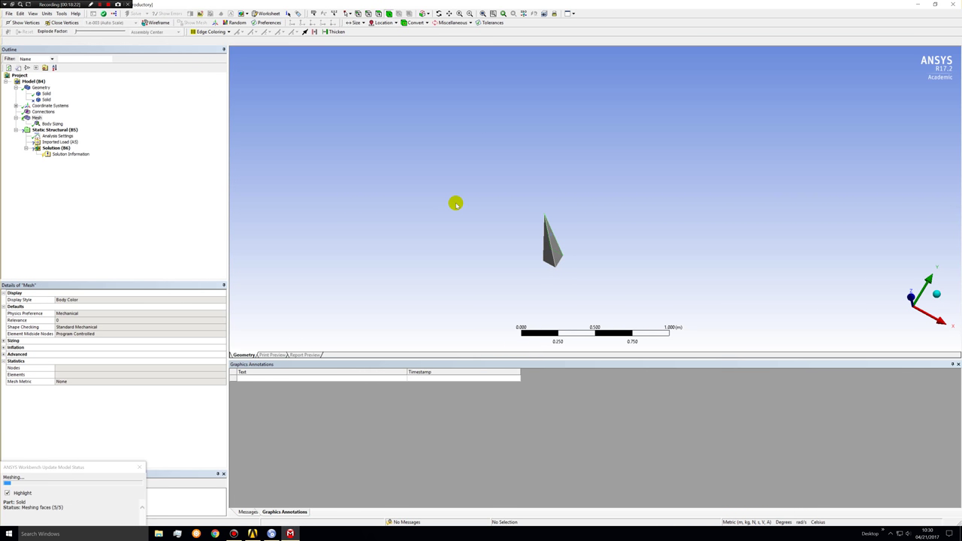
middle_drag(506, 240, 601, 290)
scroll(601, 290, up, 3)
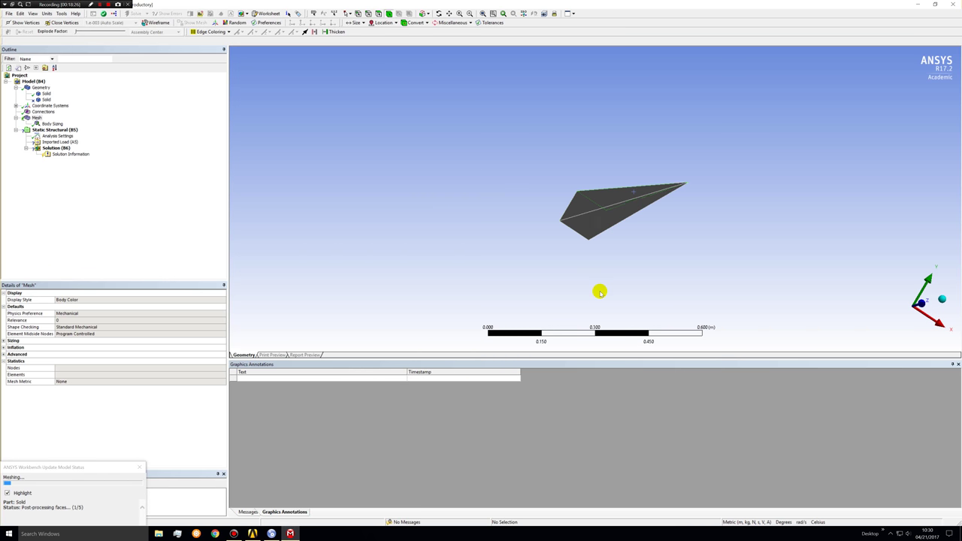
middle_drag(616, 243, 629, 213)
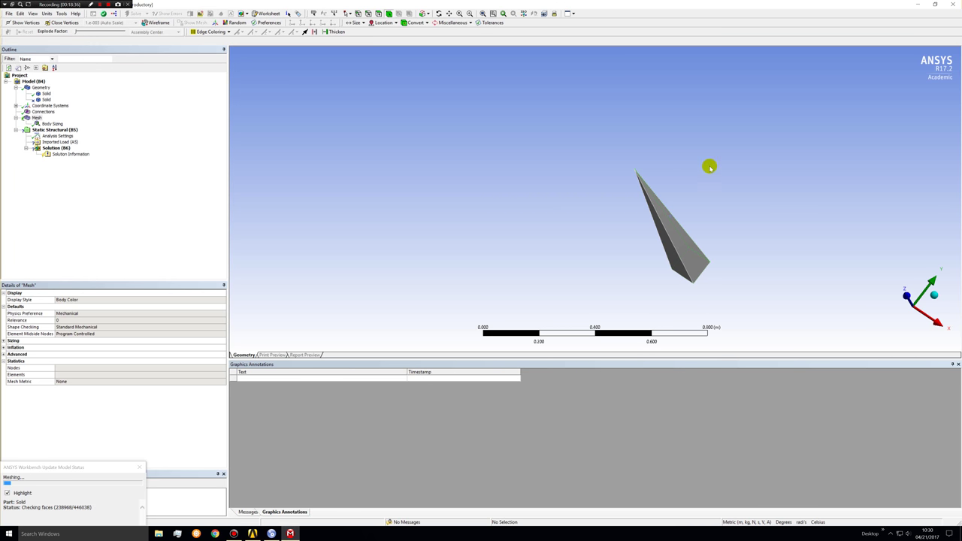
middle_drag(796, 189, 747, 200)
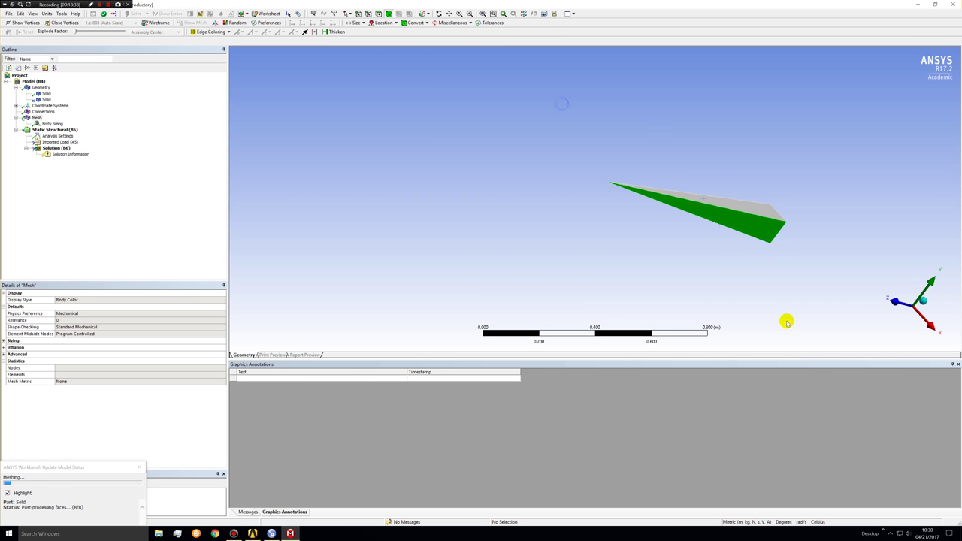
middle_drag(786, 321, 699, 223)
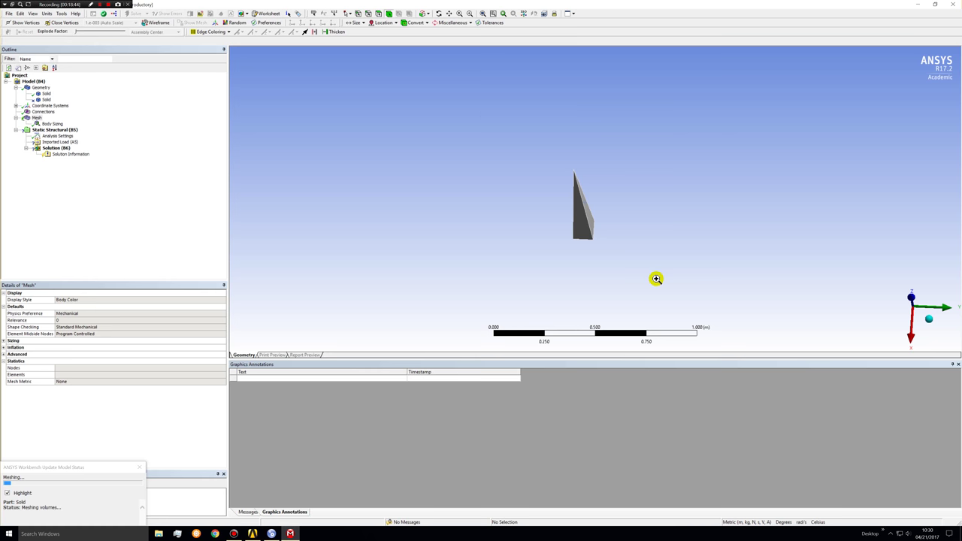
drag(488, 116, 640, 266)
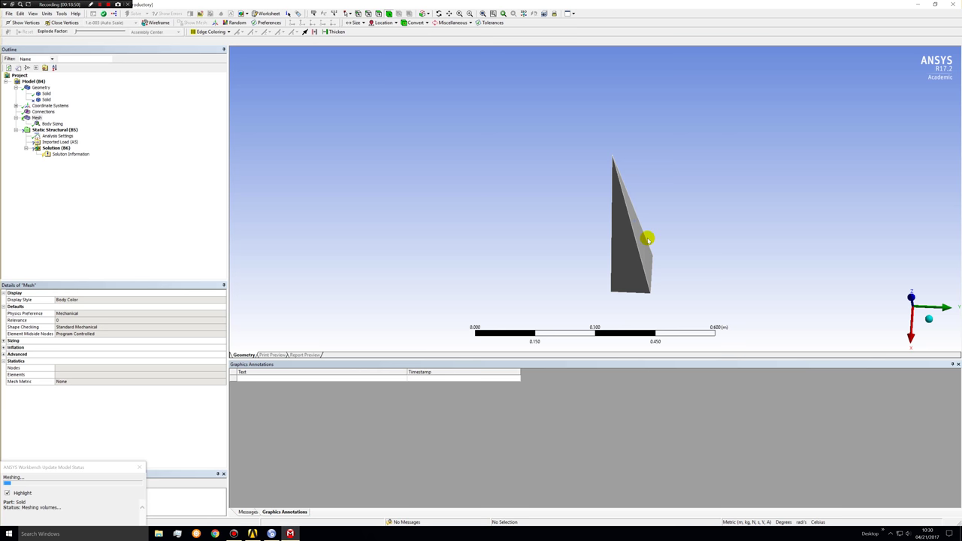
middle_drag(582, 237, 565, 230)
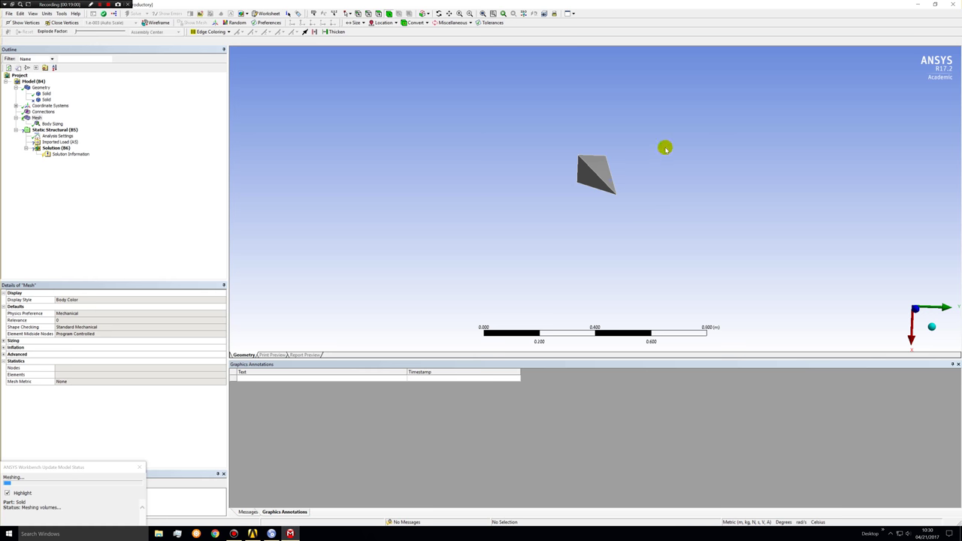
middle_drag(697, 195, 659, 181)
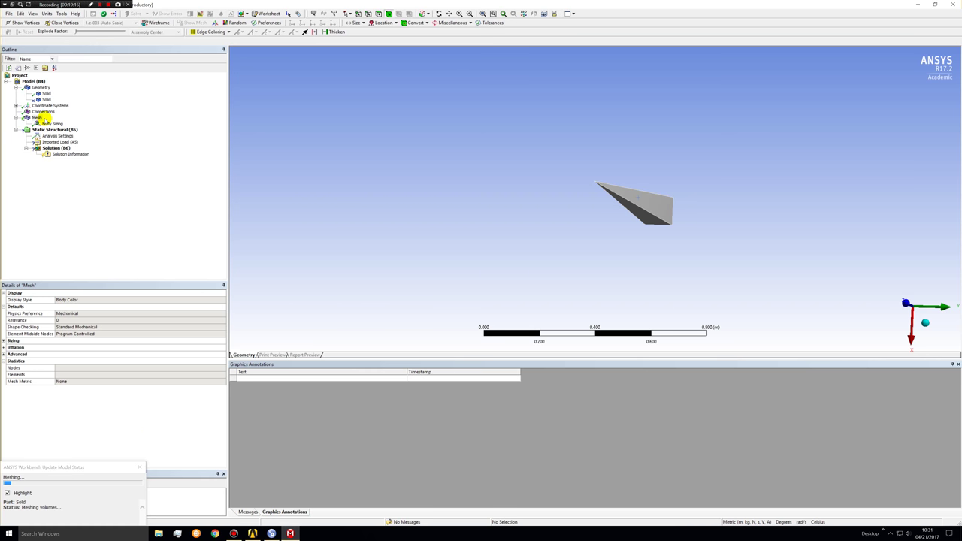
click(47, 123)
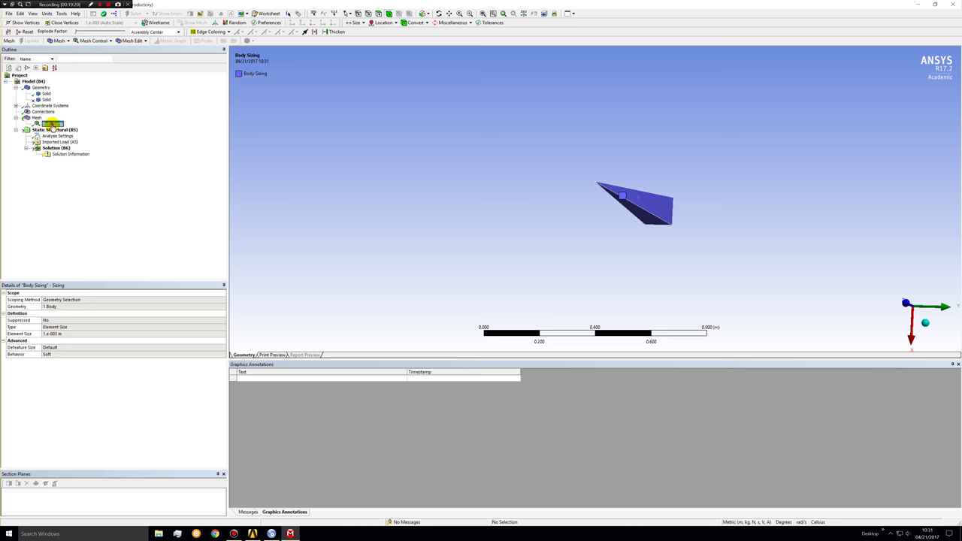
Review the Body Sizing element size and the mesh settings
click(65, 332)
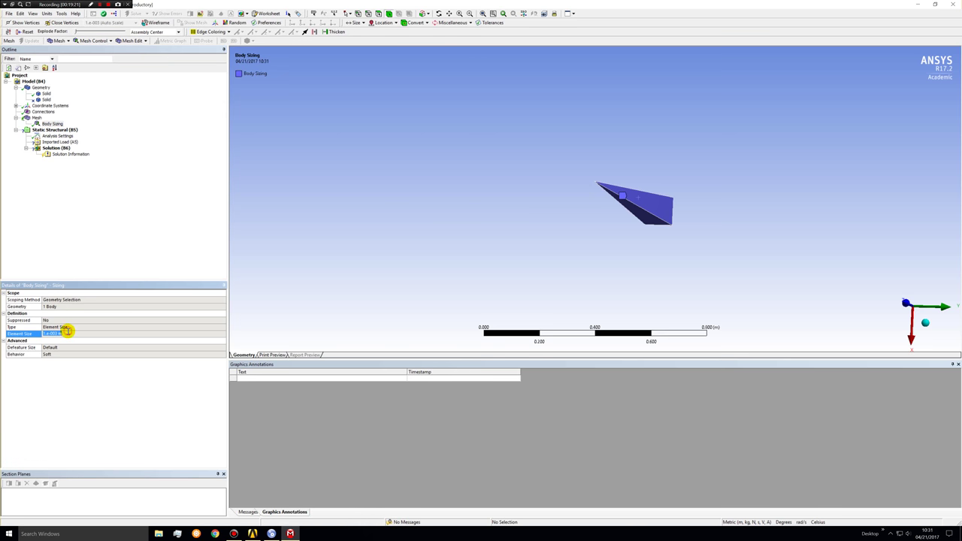
click(37, 118)
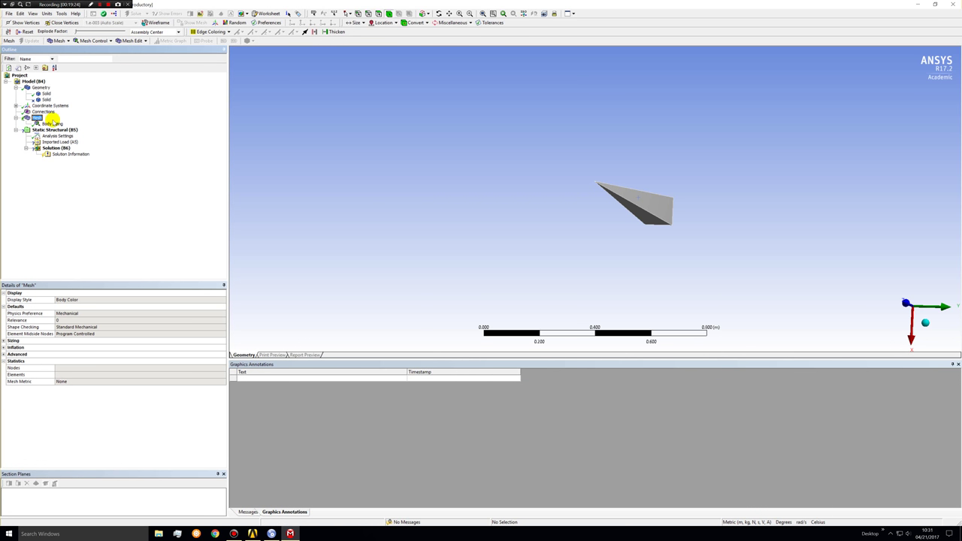
click(52, 123)
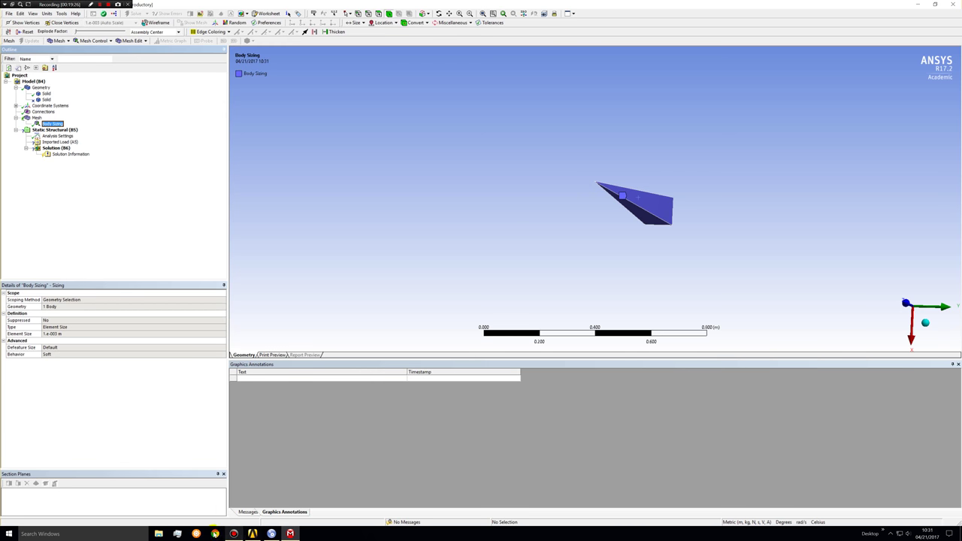
End the hung AnsMeshingServer process in Task Manager and close Task Manager
click(177, 533)
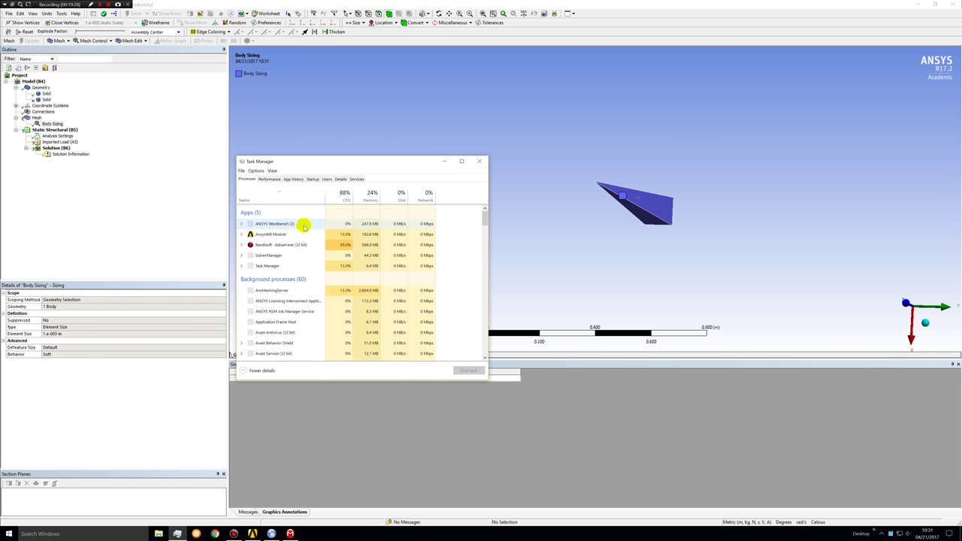
scroll(307, 270, down, 1)
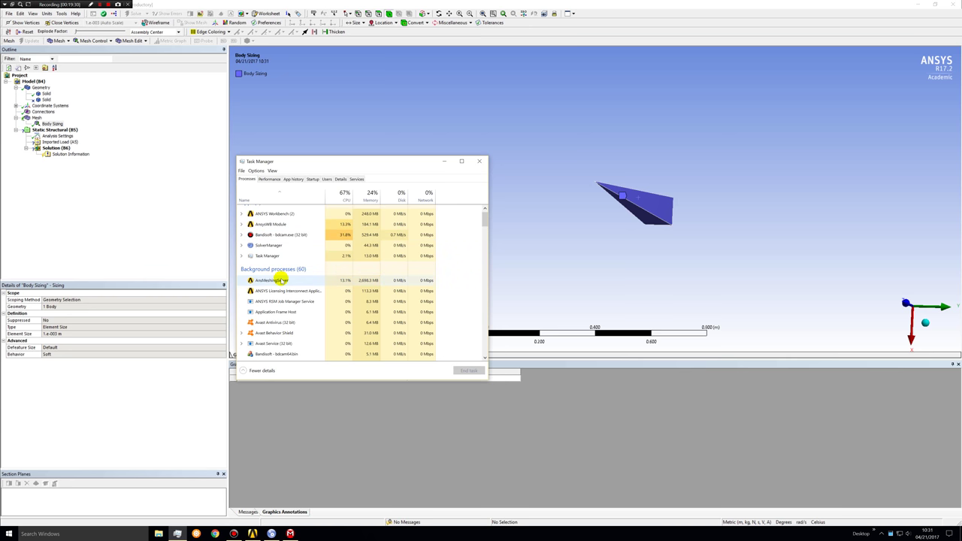
click(279, 279)
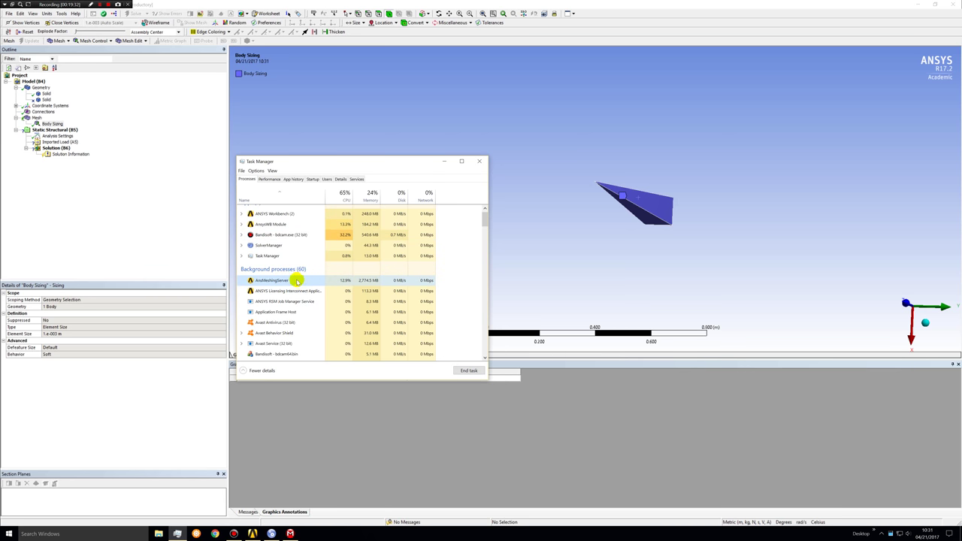
click(467, 371)
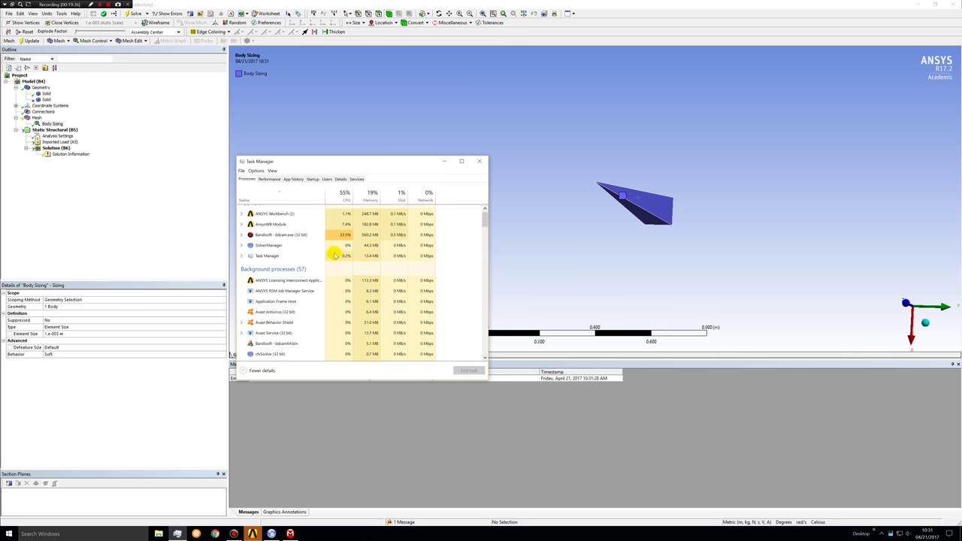
click(479, 161)
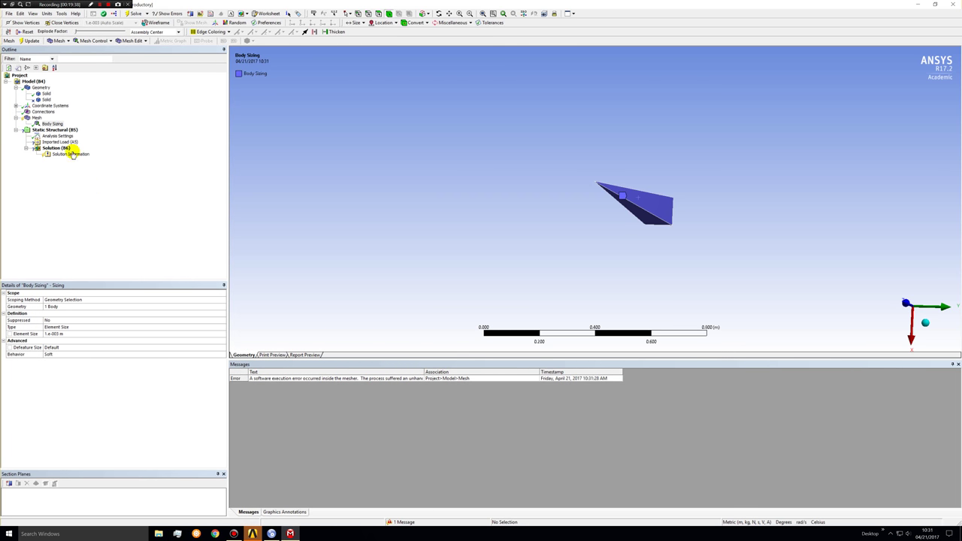
Set the Body Sizing element size to 0.05 m, generate the mesh, and inspect the coarse result
click(47, 122)
click(50, 332)
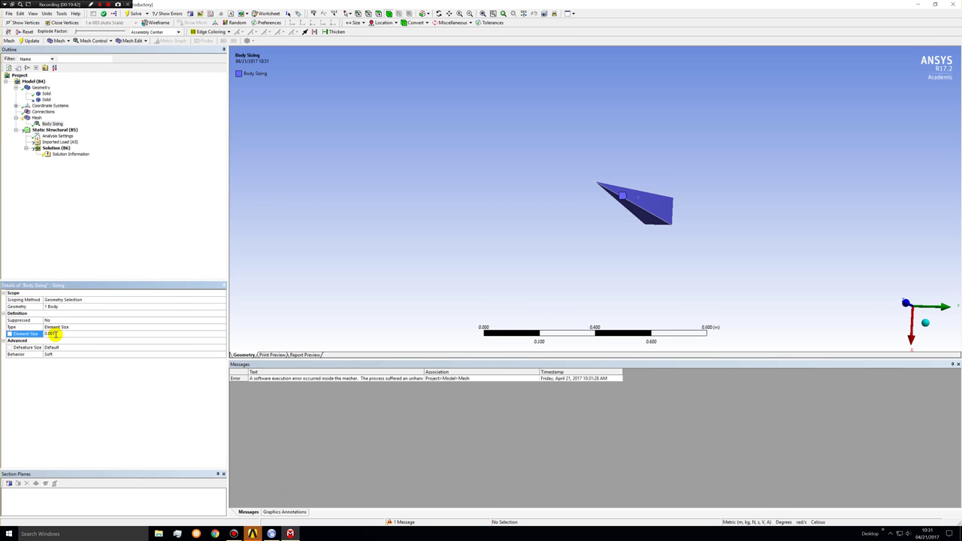
text(0.0)
key(Return)
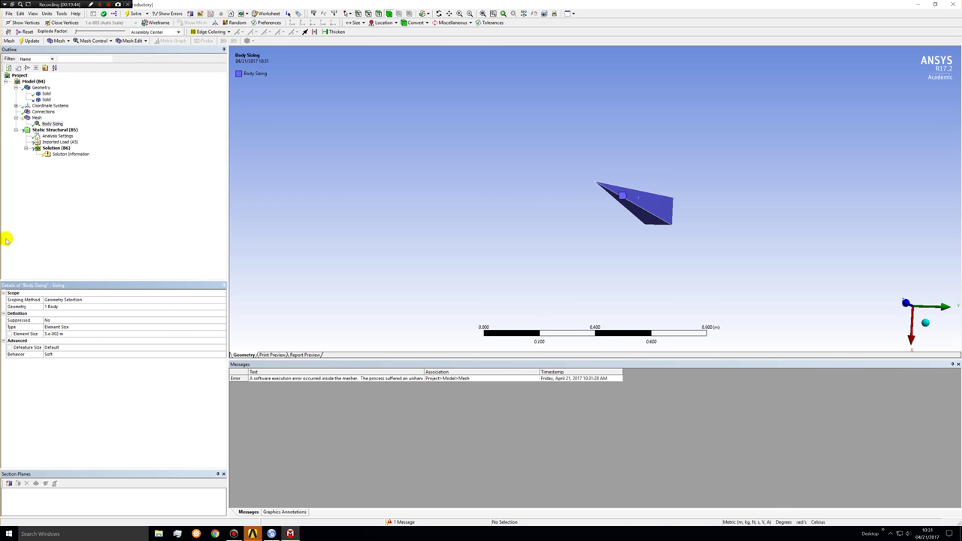
click(36, 117)
right_click(37, 117)
click(47, 130)
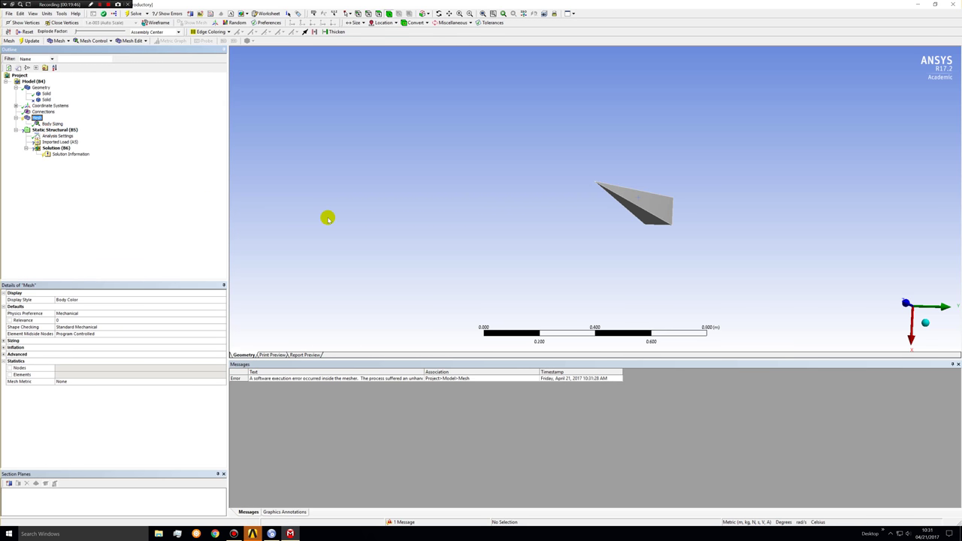
middle_drag(723, 255, 616, 248)
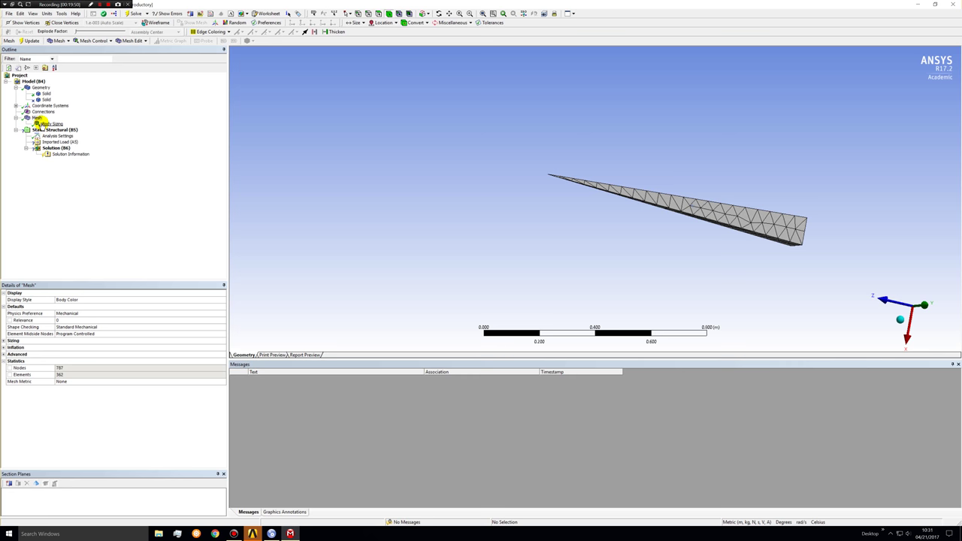
Change the element size to 0.01 m and regenerate the mesh
click(47, 123)
click(61, 332)
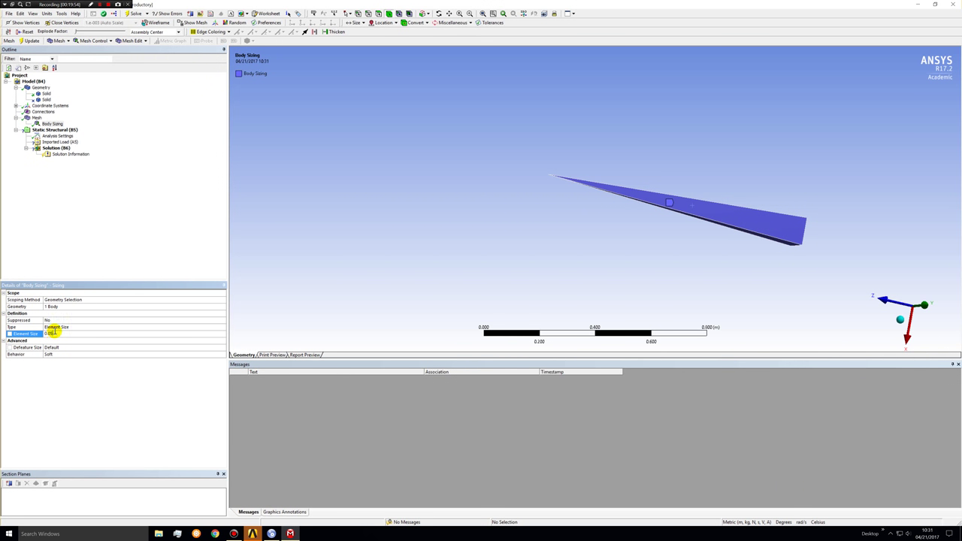
click(36, 118)
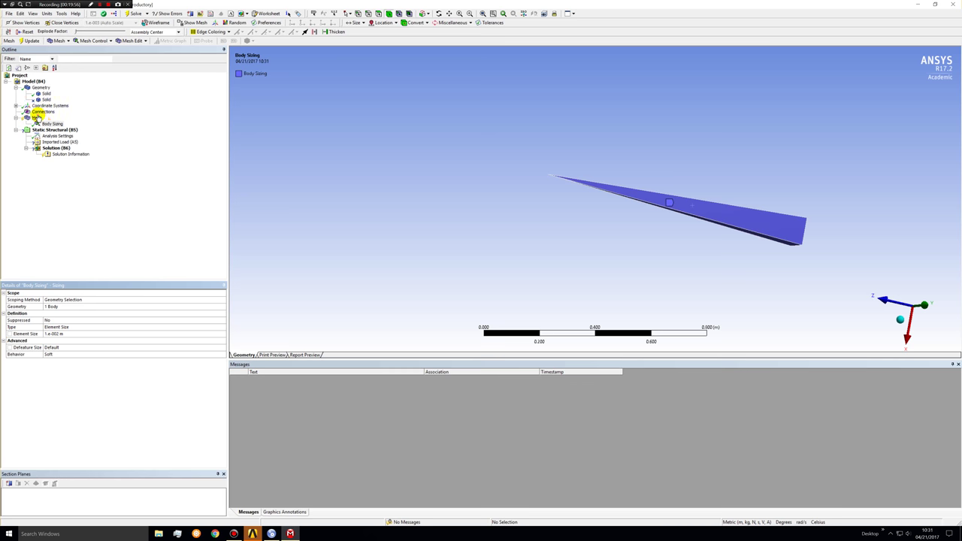
right_click(36, 117)
click(56, 133)
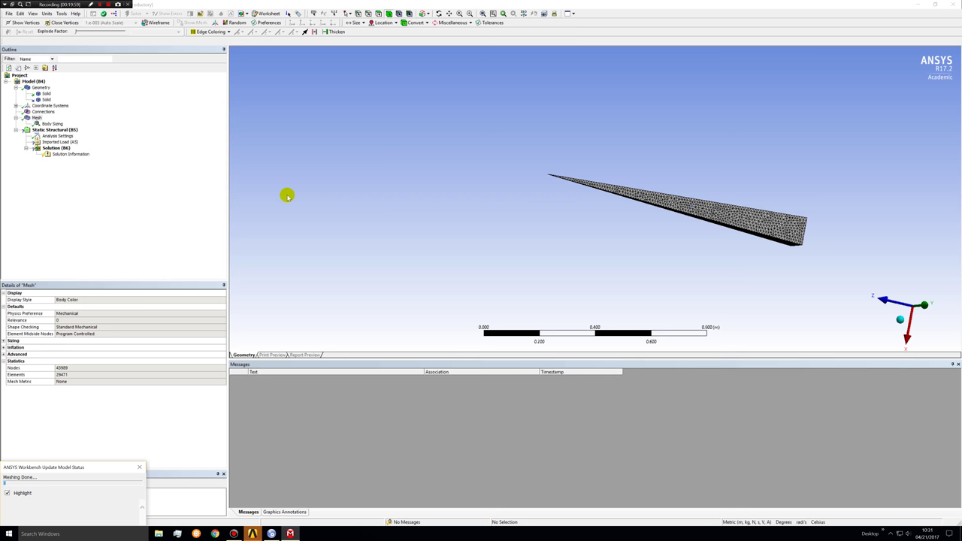
Change the element size to 0.02 m and regenerate the mesh
click(53, 124)
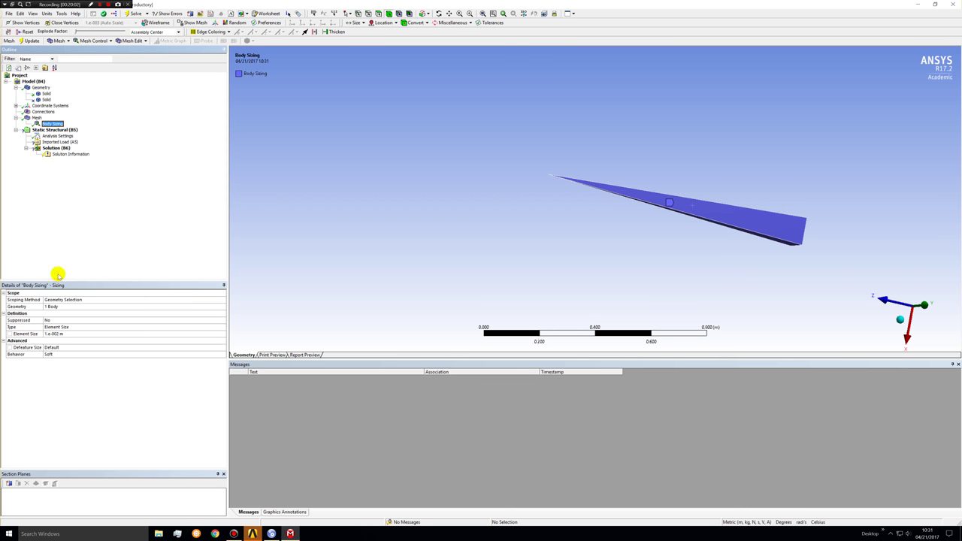
click(50, 333)
text(0.01)
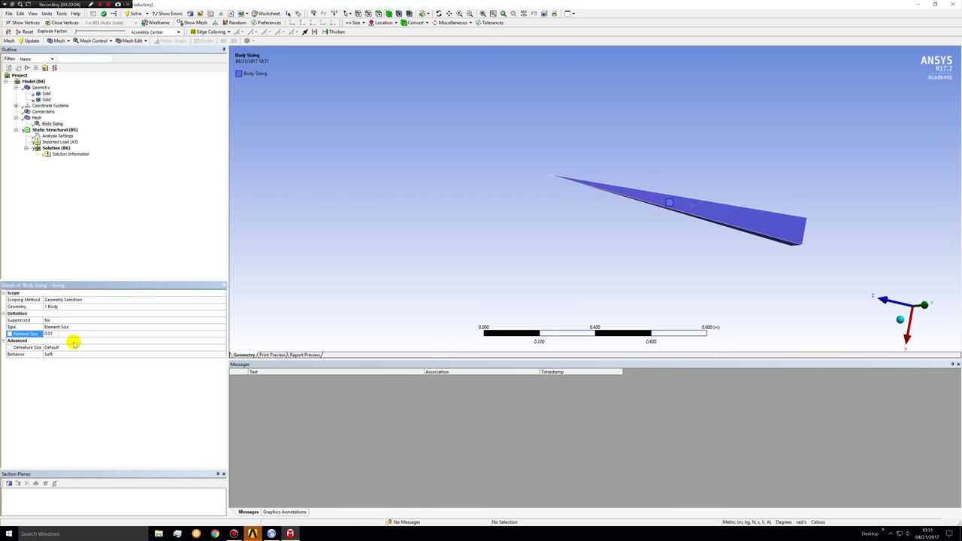
text(2)
key(Return)
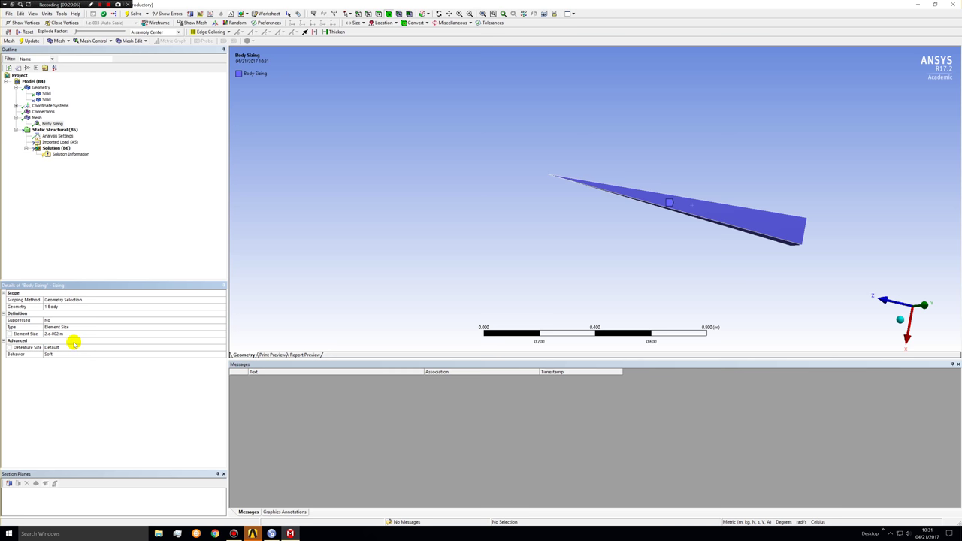
click(42, 119)
right_click(43, 119)
click(58, 133)
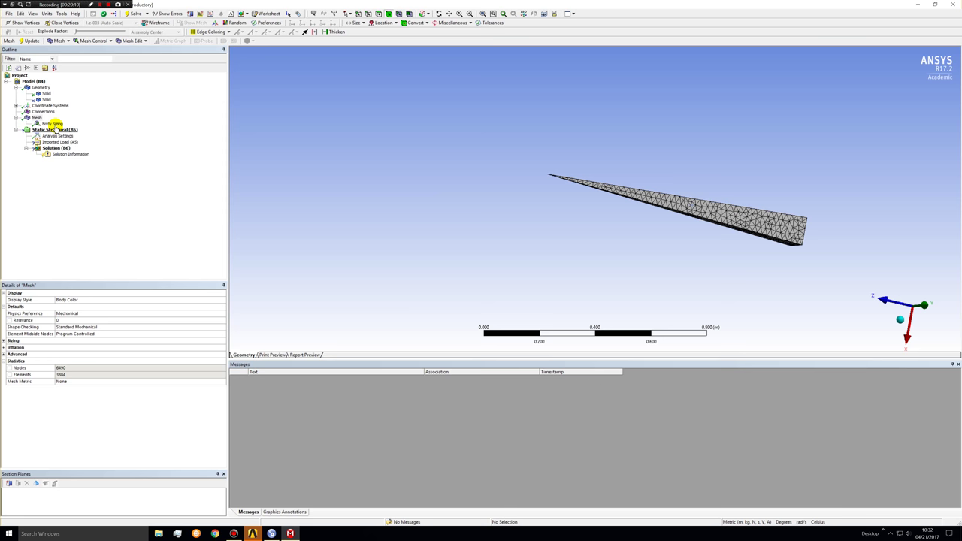
Change the element size to 0.015 m and regenerate the mesh
click(52, 124)
click(56, 334)
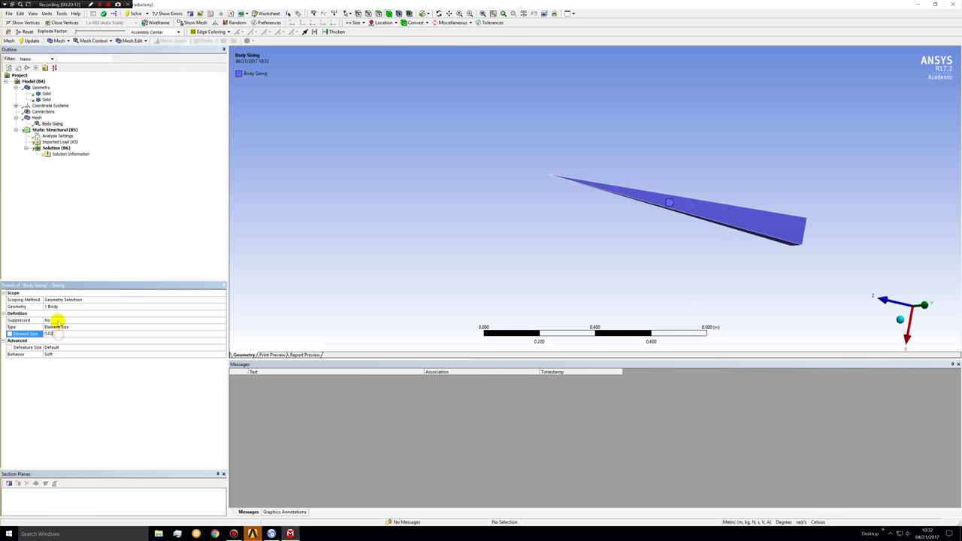
text(0.015)
click(57, 323)
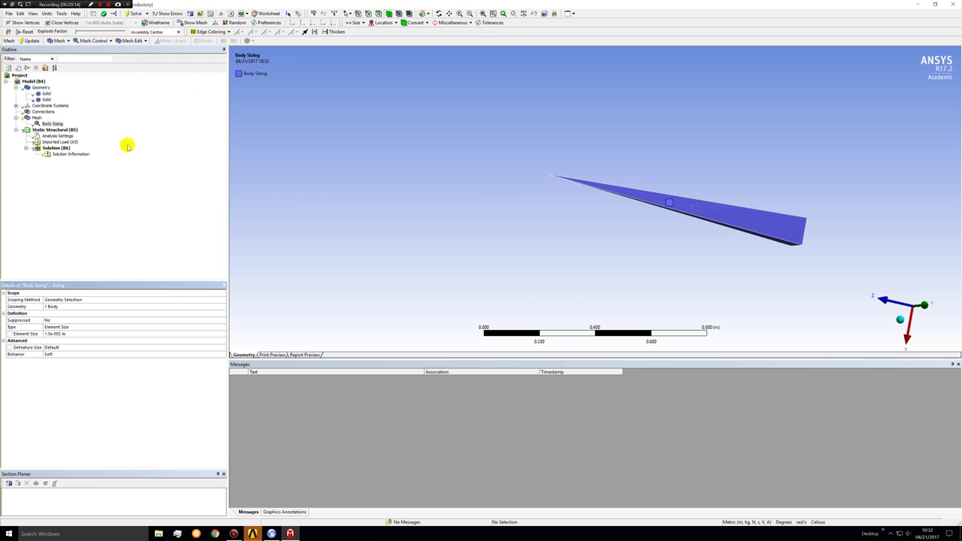
right_click(36, 118)
click(66, 133)
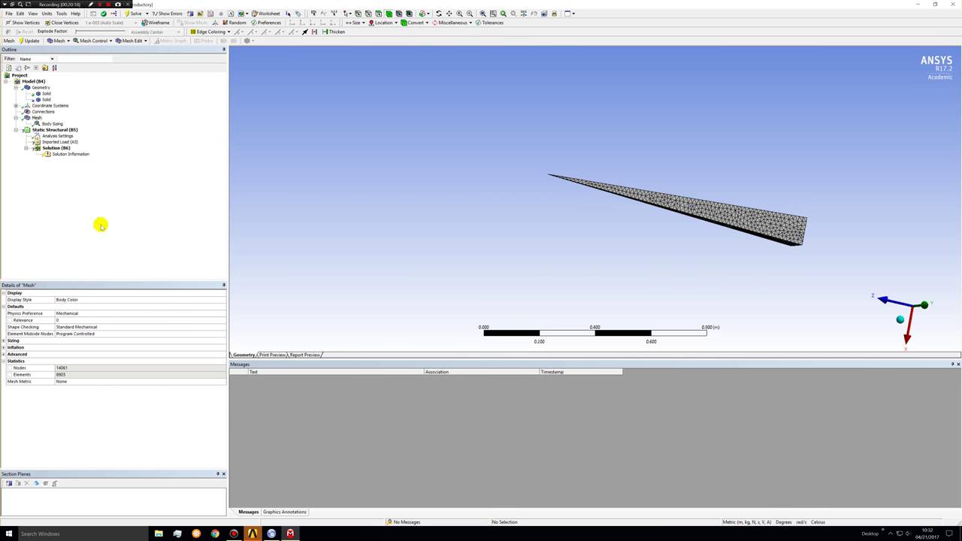
Set the element size to 0.012 m and regenerate, giving 26820 nodes and 17397 elements
click(49, 124)
click(56, 333)
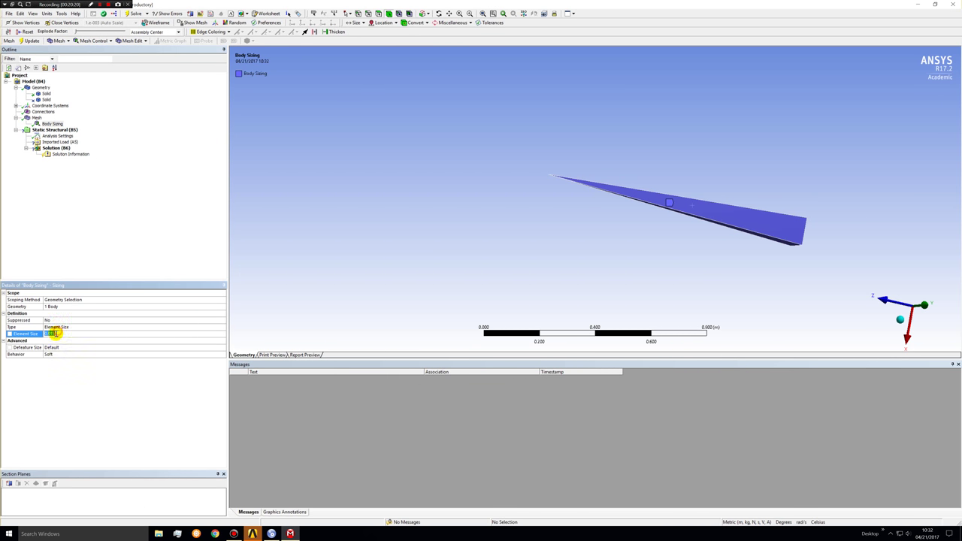
click(54, 333)
text(2)
key(Return)
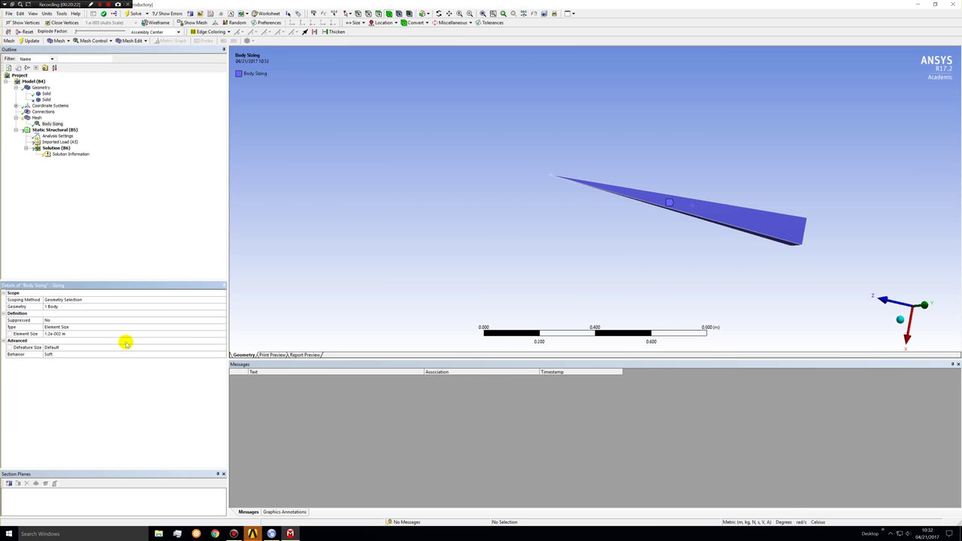
right_click(36, 118)
click(86, 129)
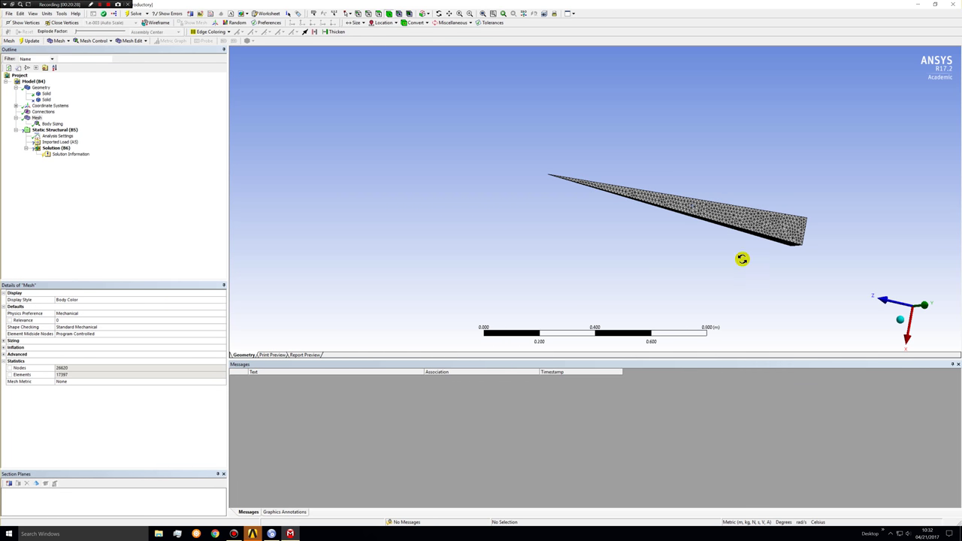
middle_drag(742, 259, 316, 147)
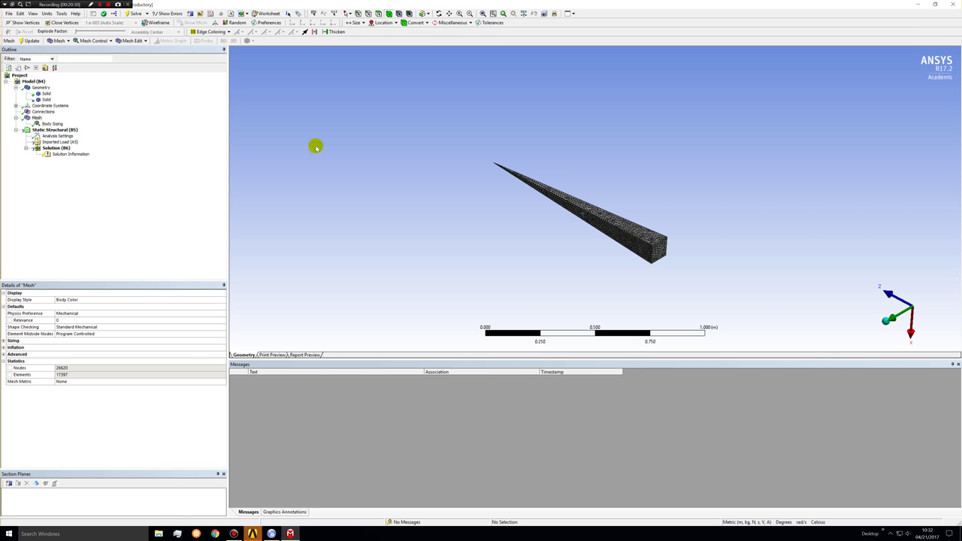
Add a Fixed Support on the pyramid's wide end face
right_click(44, 129)
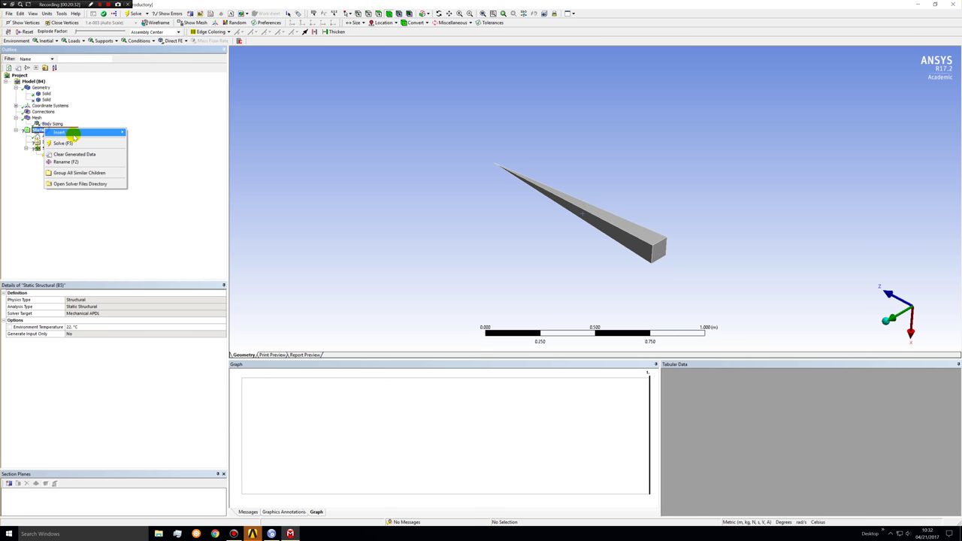
mouse_move(90, 132)
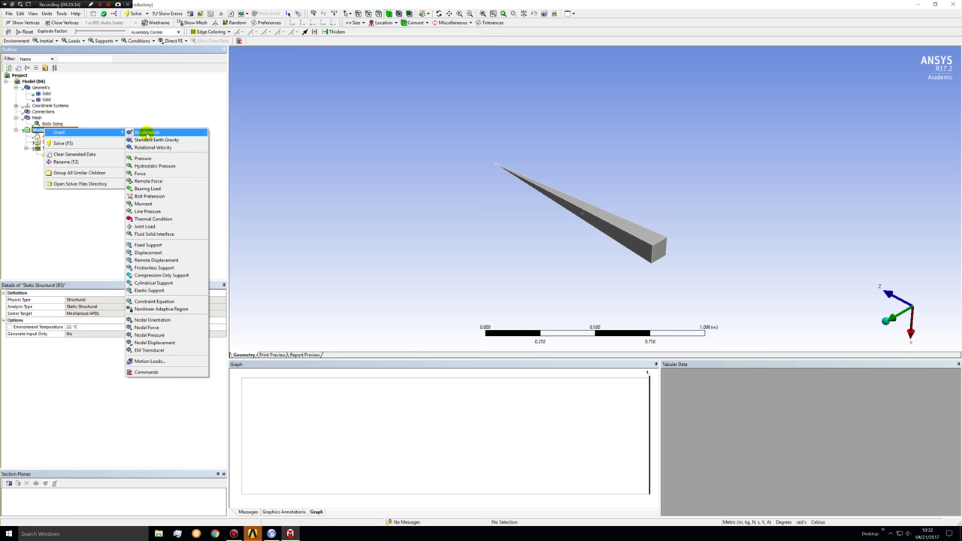
click(141, 245)
middle_drag(622, 284, 578, 218)
click(579, 218)
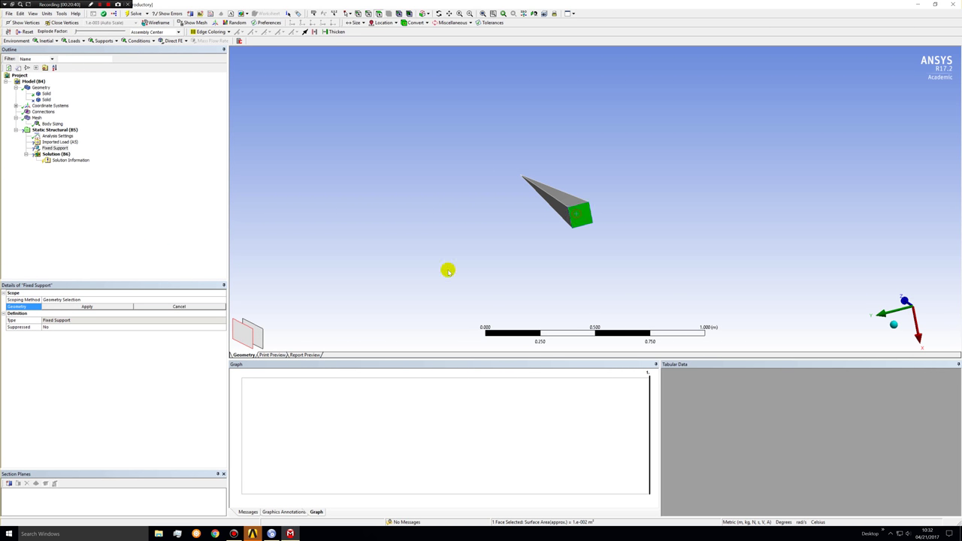
click(105, 306)
Insert a Fluid Solid Interface scoped to the pyramid's four faces
click(49, 129)
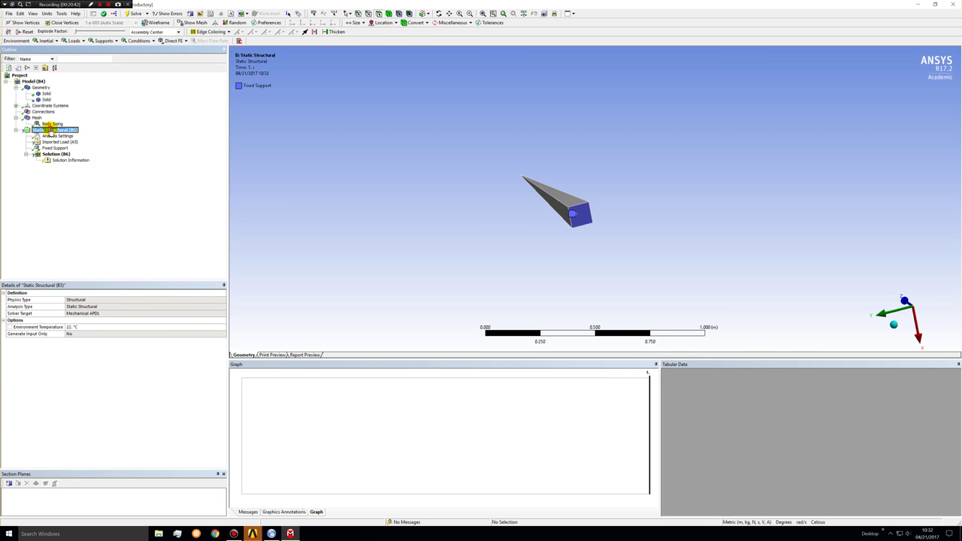
right_click(52, 130)
mouse_move(108, 136)
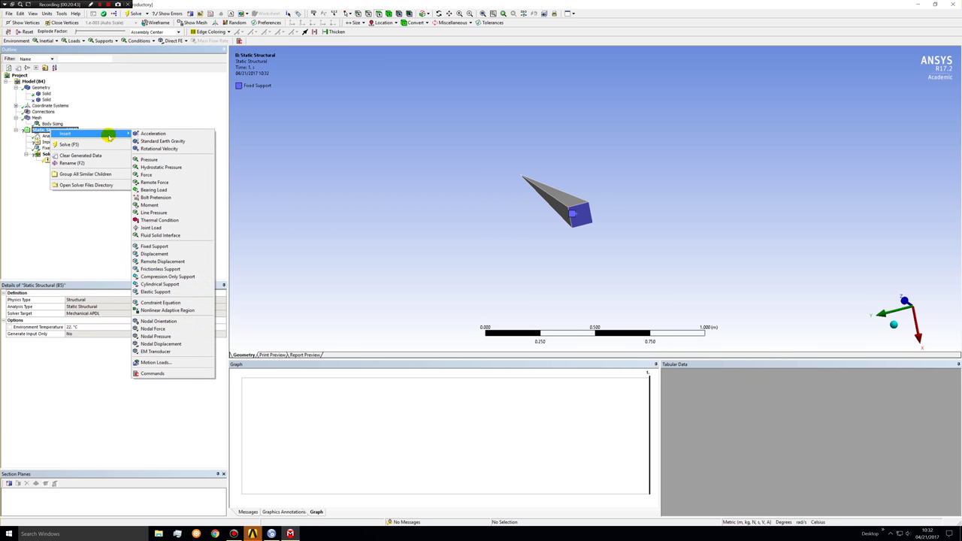
click(170, 235)
middle_drag(275, 262, 475, 160)
click(605, 266)
ctrl+click(586, 269)
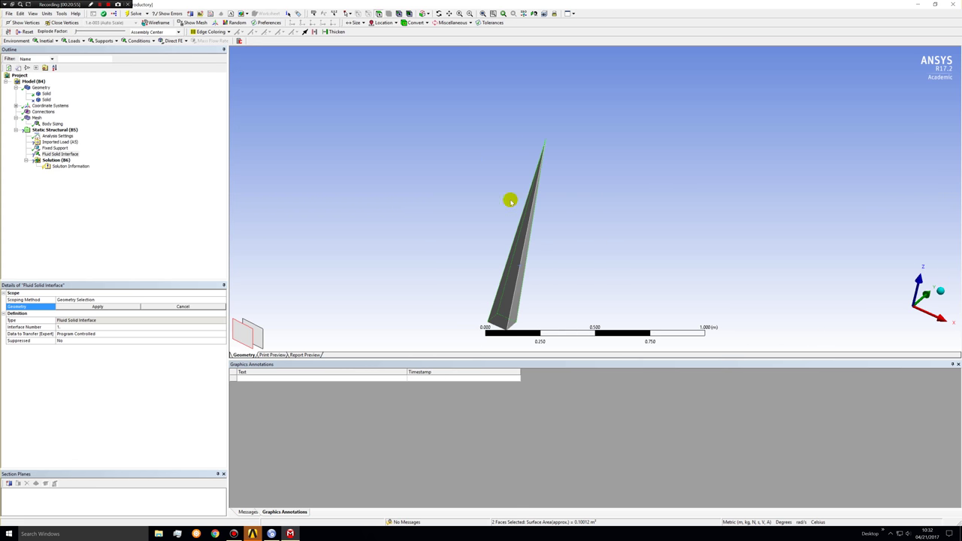
ctrl+click(522, 304)
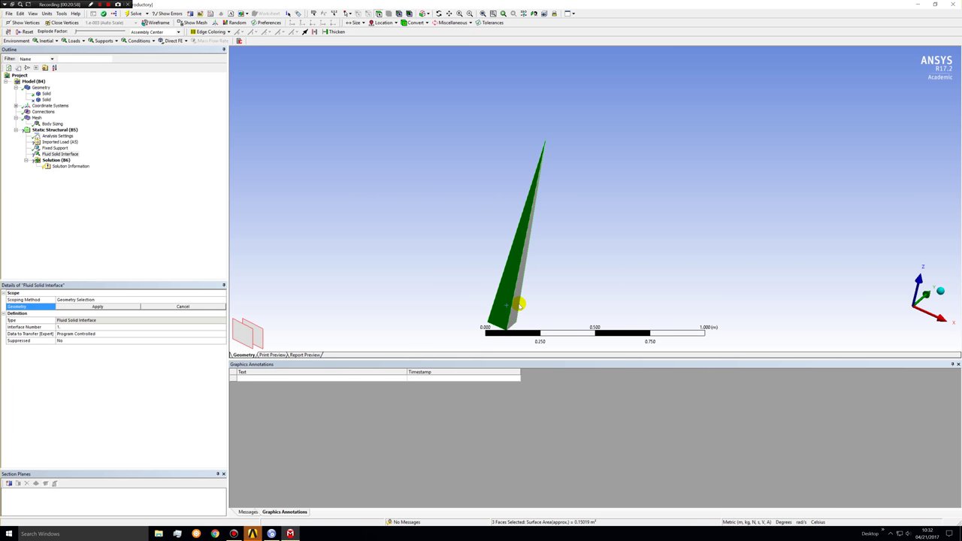
ctrl+click(521, 305)
click(100, 305)
click(99, 305)
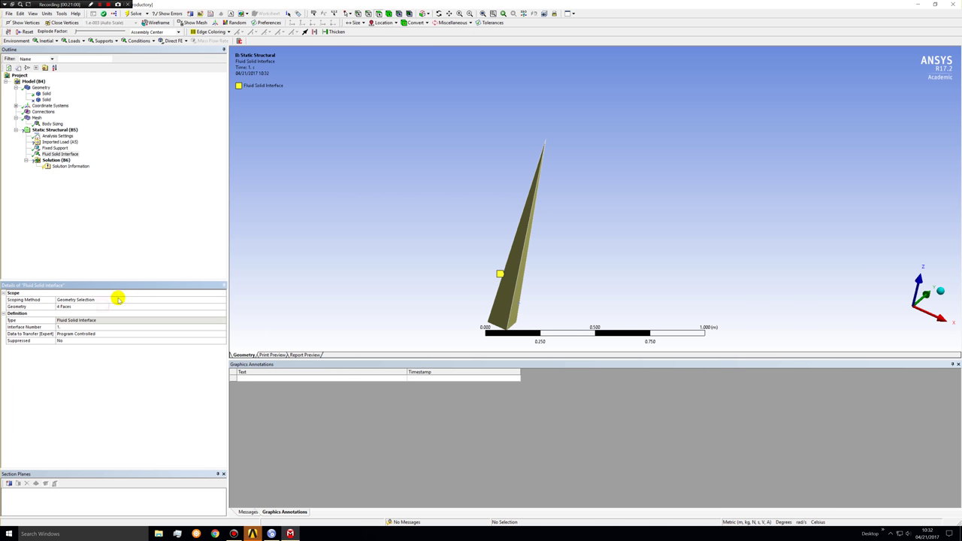
Keep the interface's Data to Transfer set to Program Controlled
click(97, 333)
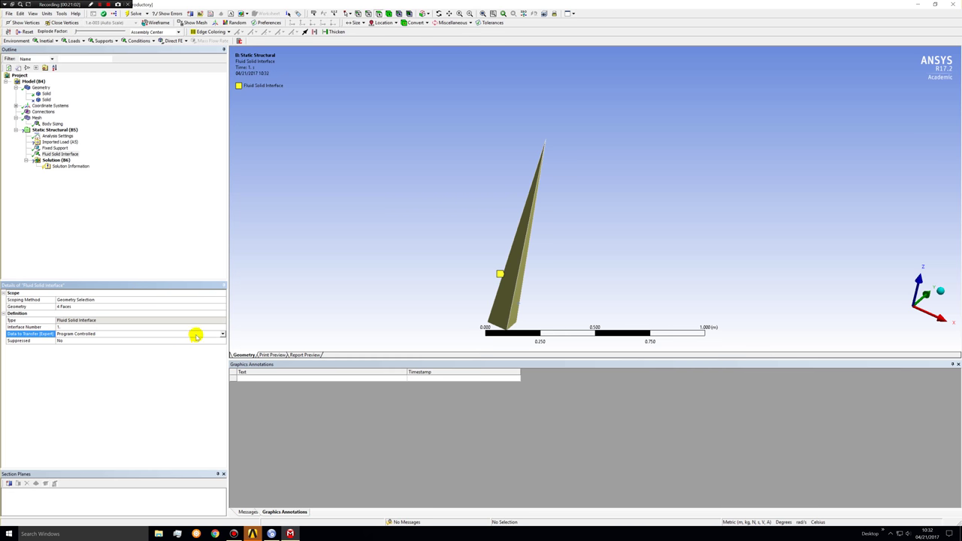
click(223, 334)
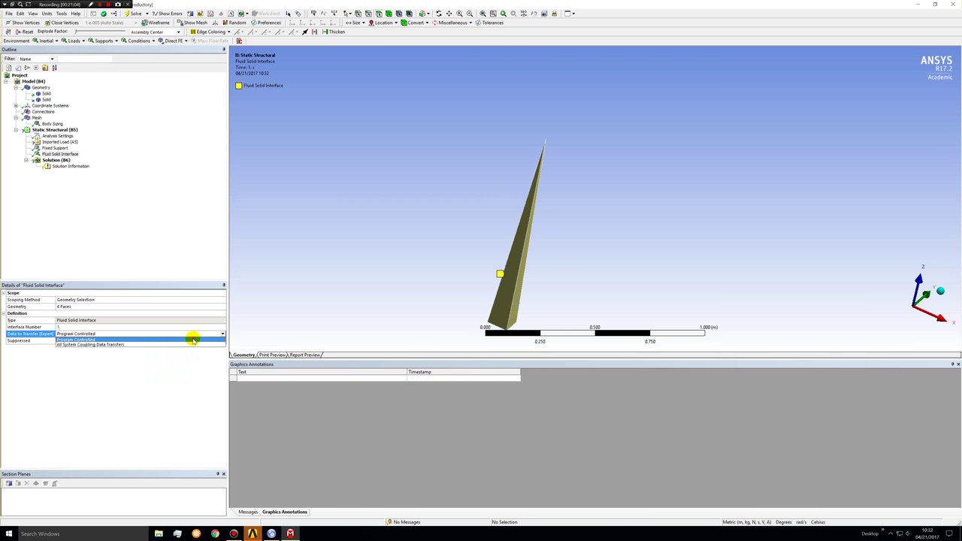
click(193, 339)
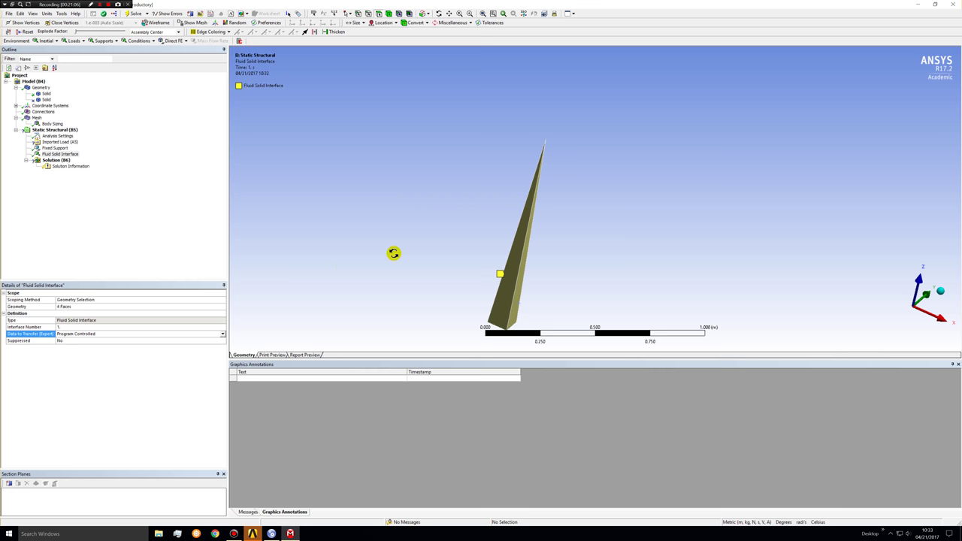
drag(393, 253, 435, 290)
click(67, 131)
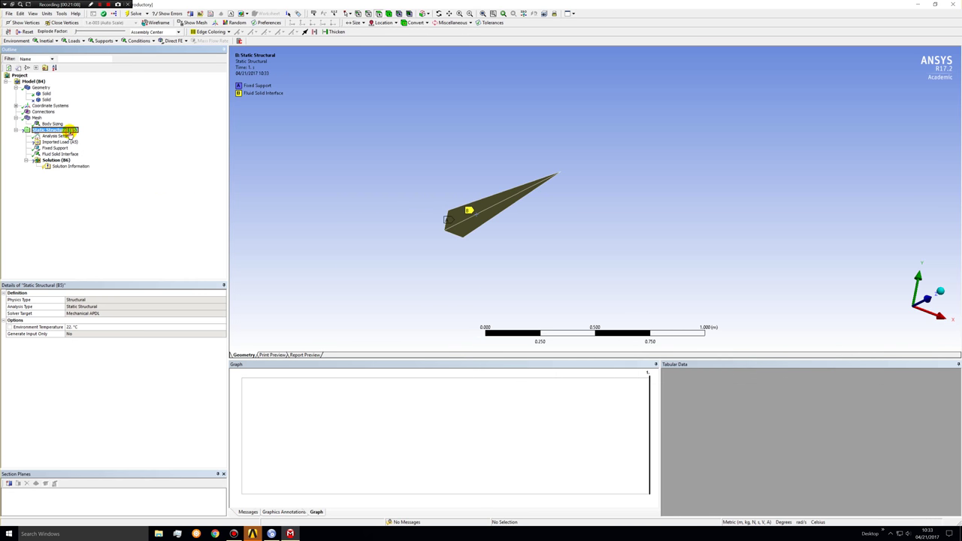
right_click(69, 132)
Add an Equivalent (von-Mises) elastic strain result under Solution
mouse_move(86, 136)
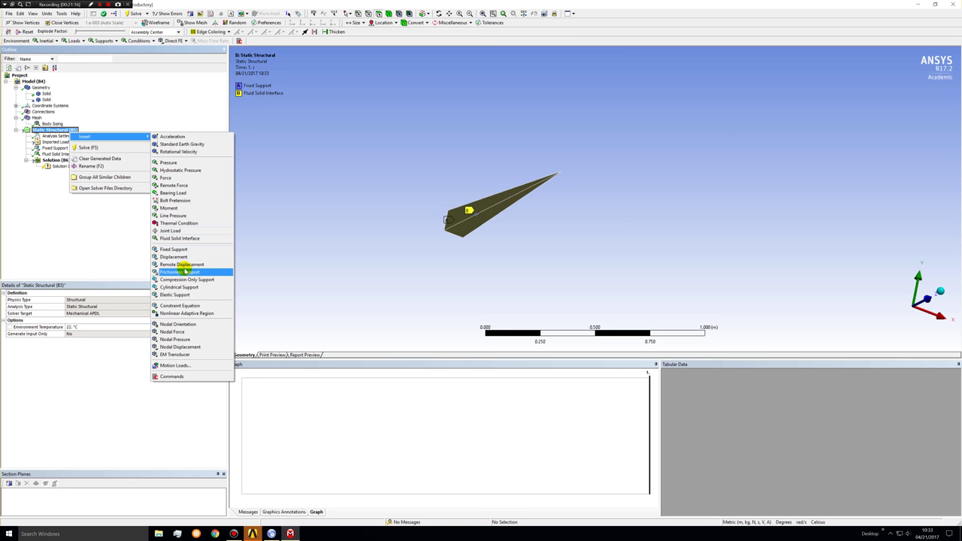
click(142, 118)
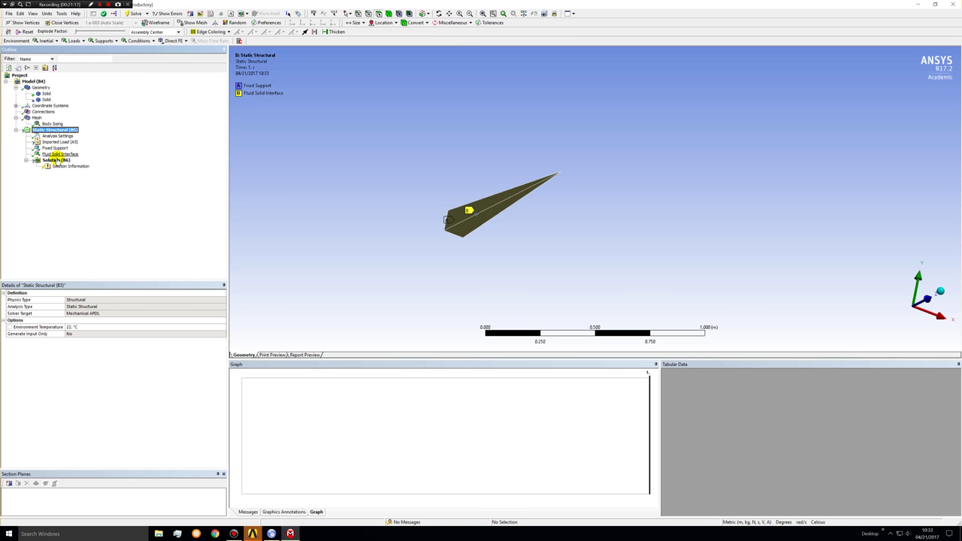
click(54, 160)
right_click(54, 160)
mouse_move(75, 162)
mouse_move(156, 163)
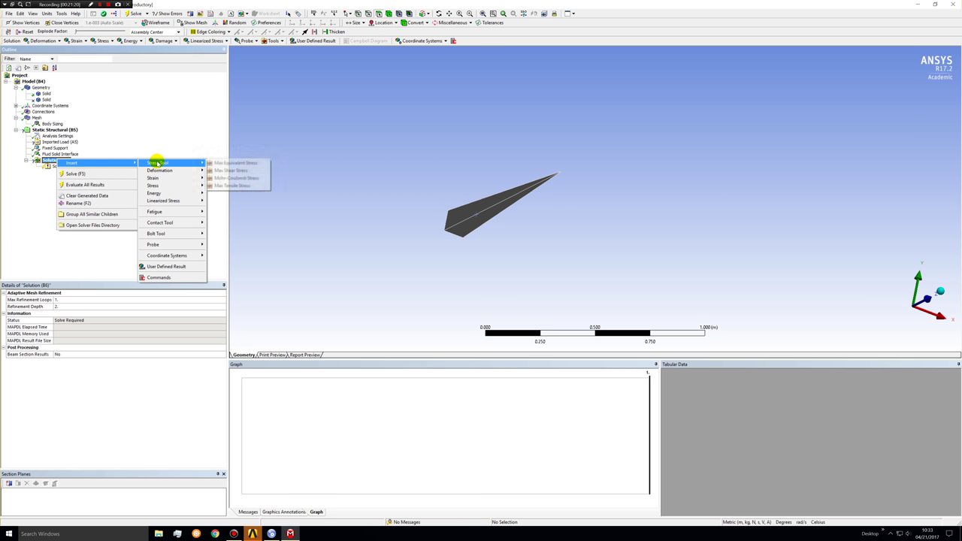
mouse_move(180, 178)
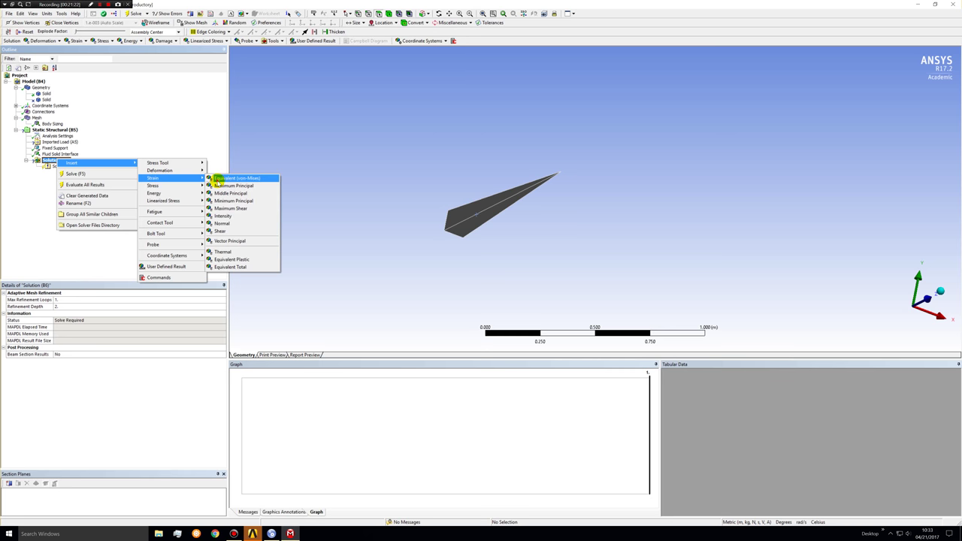
click(217, 178)
Add a Total Deformation result under Solution
click(57, 160)
right_click(57, 160)
mouse_move(77, 163)
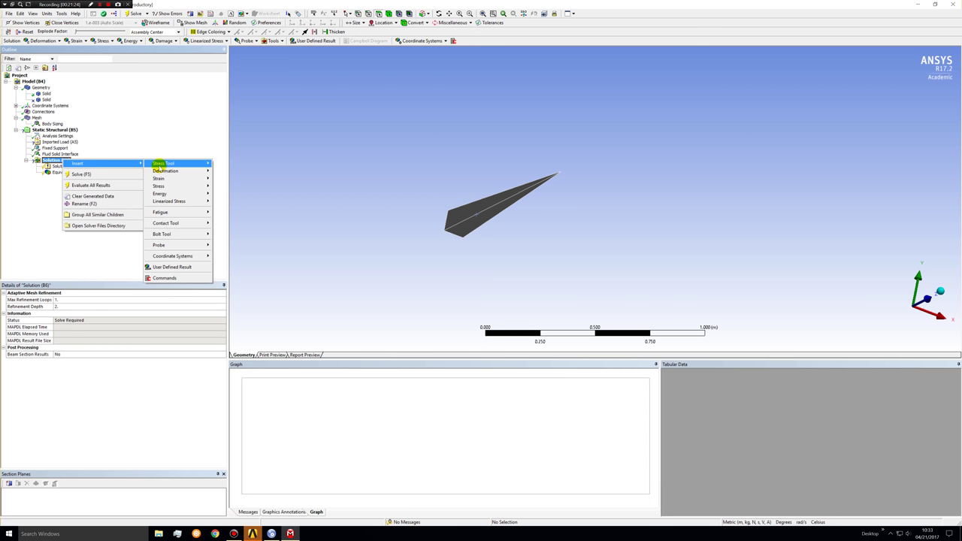
mouse_move(165, 171)
click(227, 172)
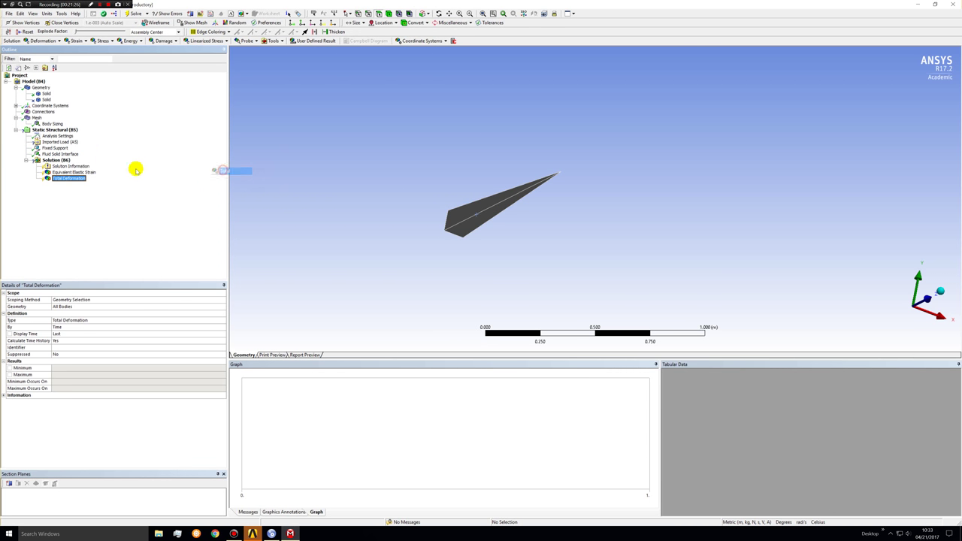
click(59, 160)
right_click(59, 160)
Add an Equivalent (von-Mises) stress result under Solution
mouse_move(98, 166)
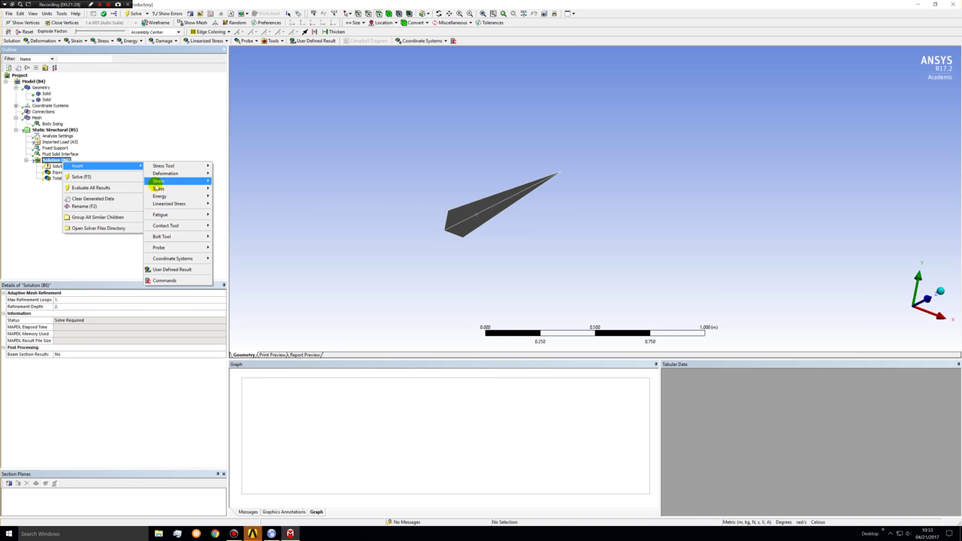
mouse_move(158, 188)
click(228, 187)
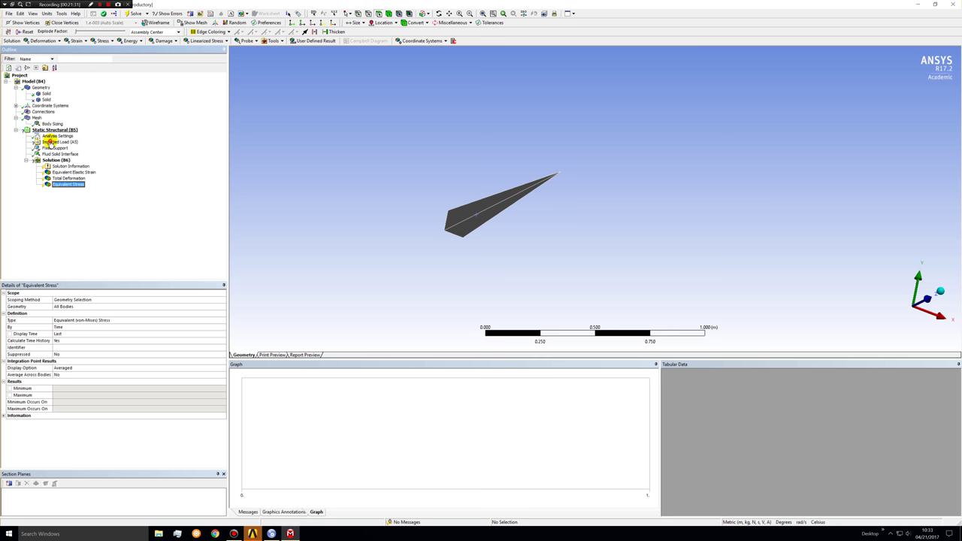
Keep the Imported Load unsuppressed, with Suppressed set to No
click(49, 142)
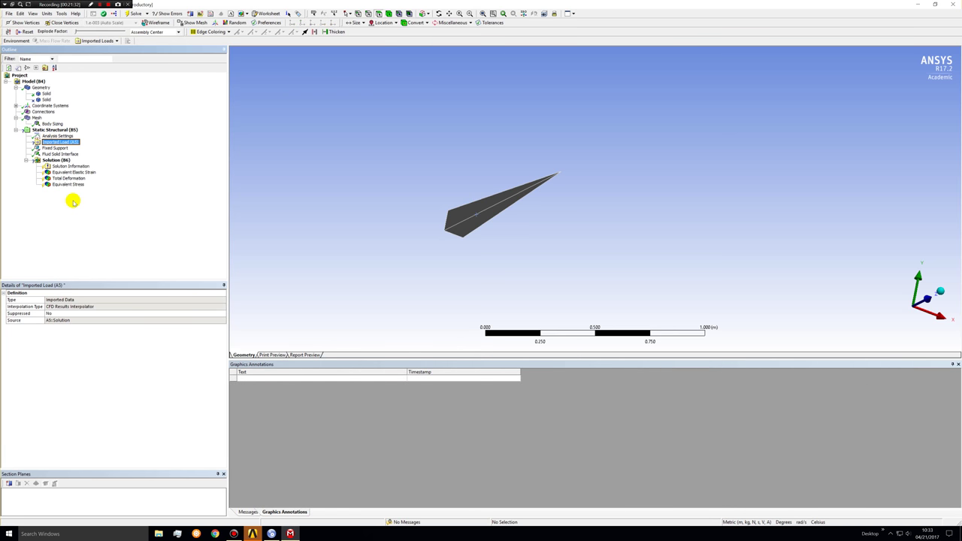
click(71, 308)
click(73, 312)
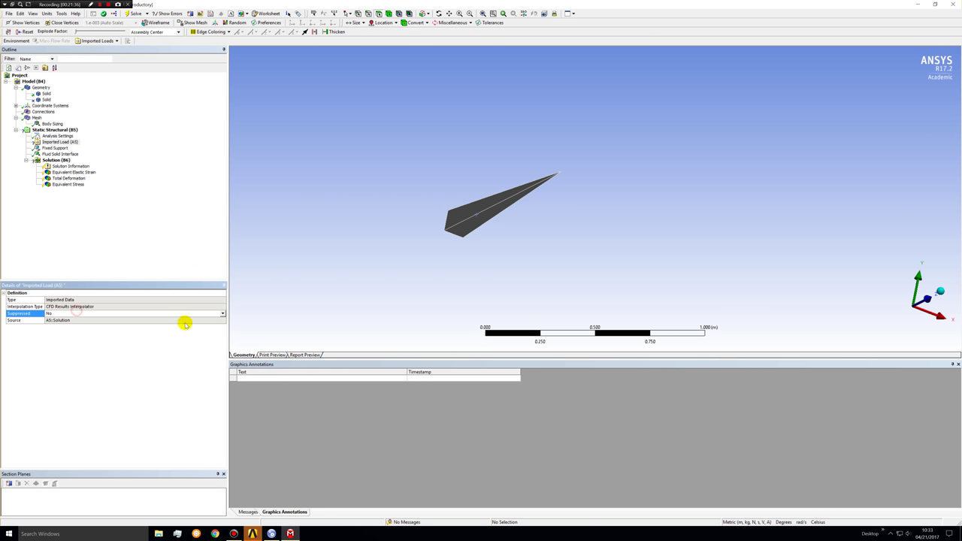
click(222, 314)
click(191, 324)
click(60, 141)
right_click(50, 143)
mouse_move(83, 149)
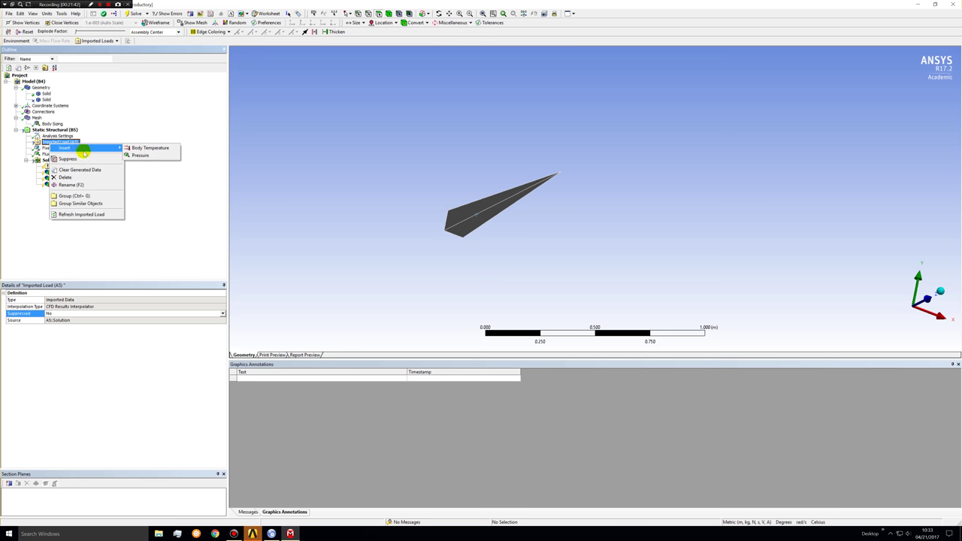
Insert an Imported Pressure under Imported Load (A3)
click(146, 155)
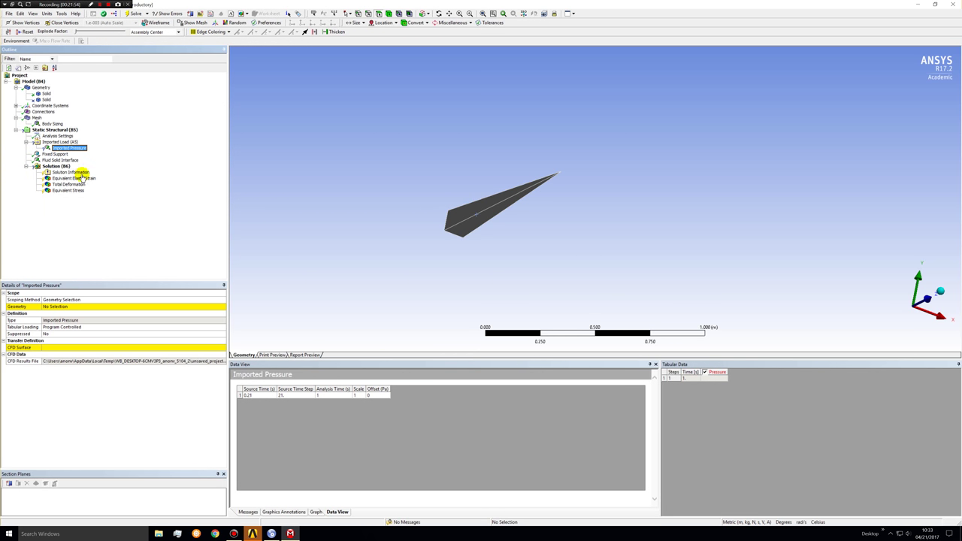
Scope the Imported Pressure to the pyramid's four faces
click(49, 307)
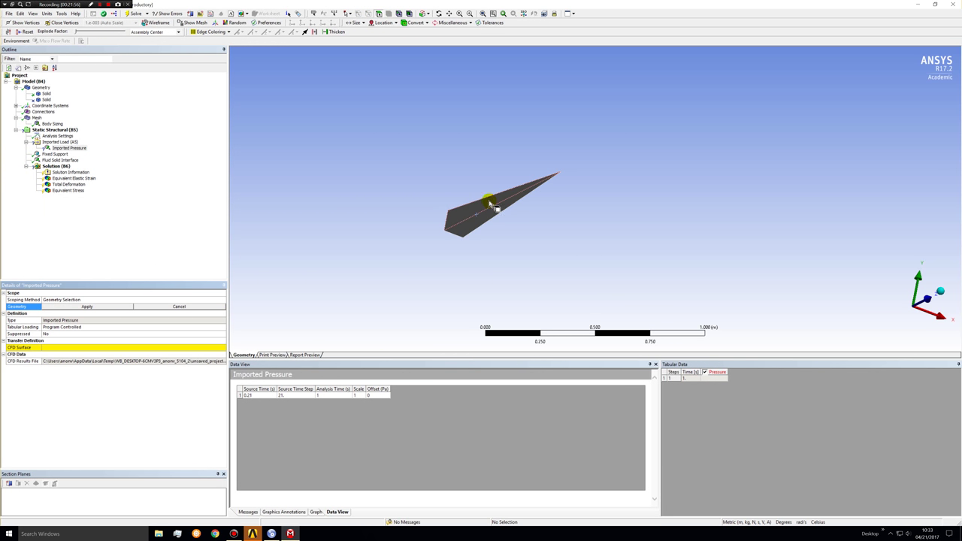
click(492, 206)
middle_drag(485, 217, 577, 175)
ctrl+click(576, 174)
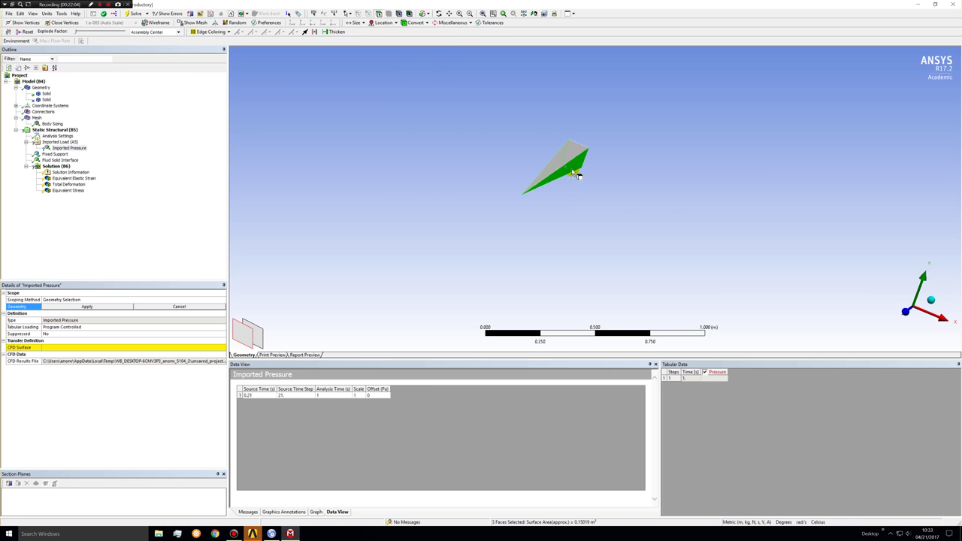
ctrl+click(574, 156)
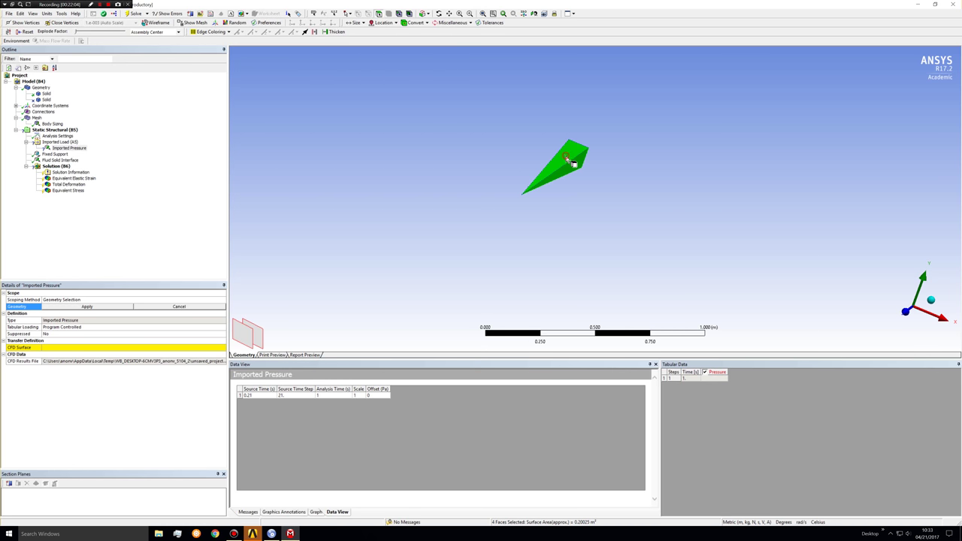
click(70, 306)
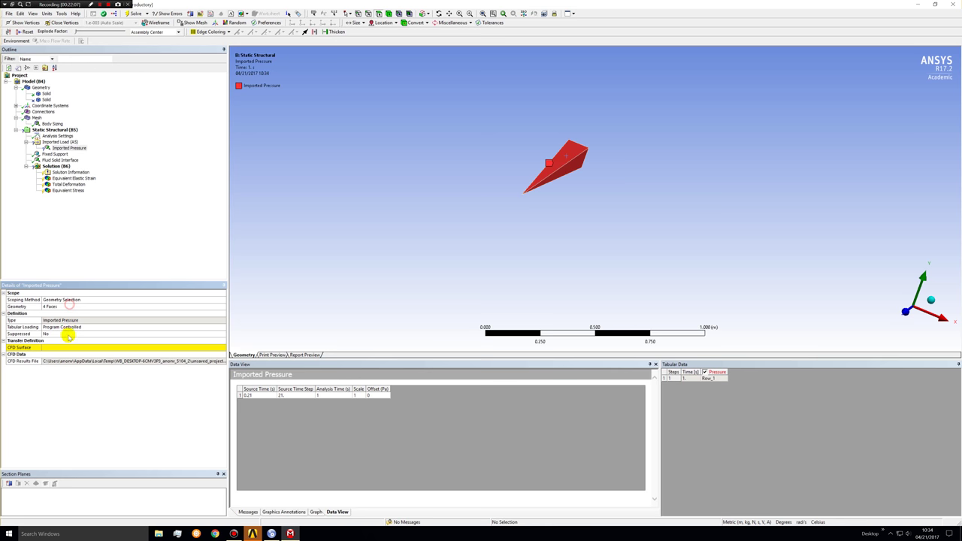
Set the Imported Pressure's CFD Surface to Domain 1 Default
click(222, 346)
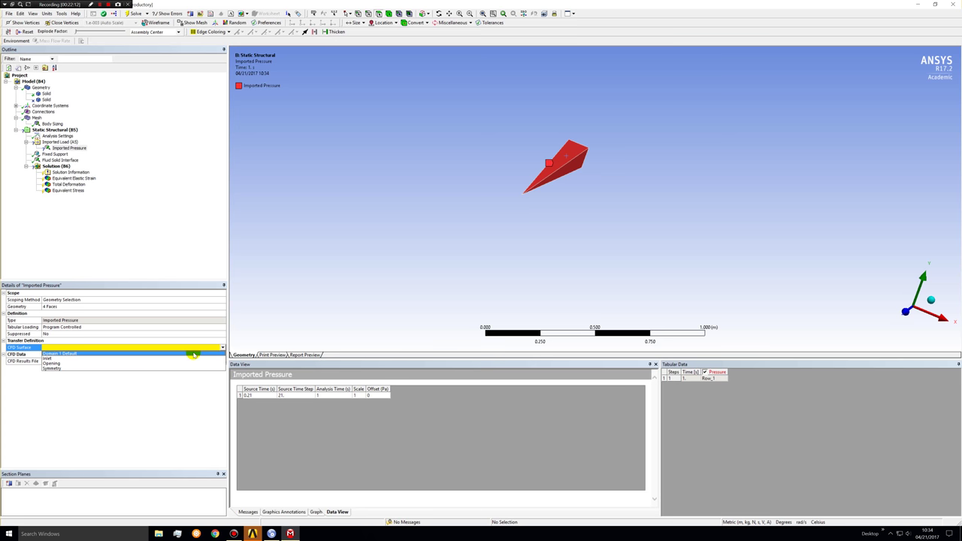
click(193, 353)
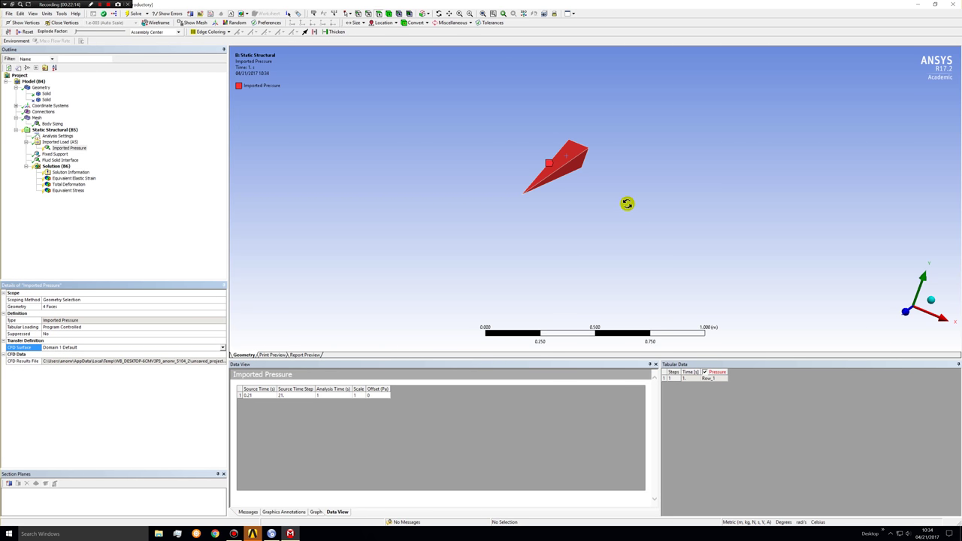
drag(626, 203, 382, 253)
drag(601, 171, 368, 193)
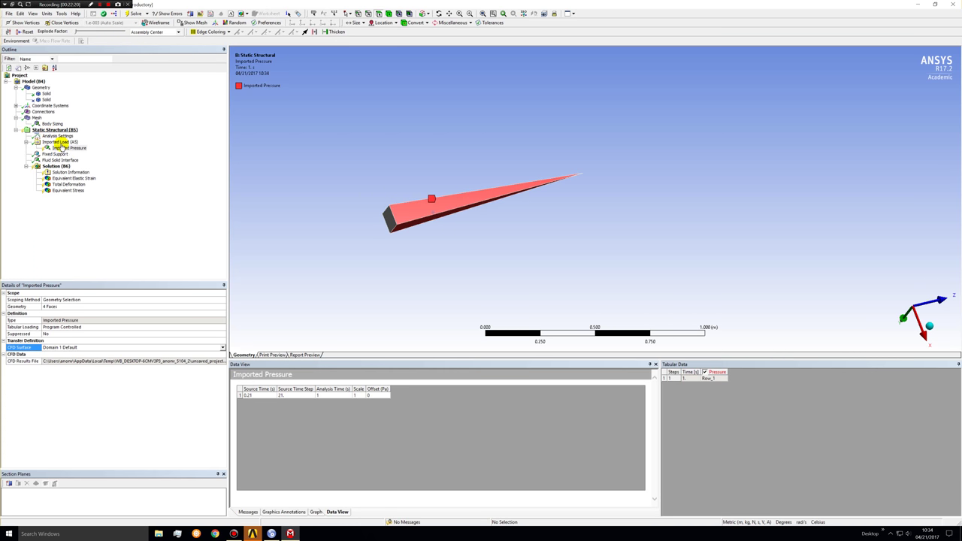
drag(507, 184, 434, 259)
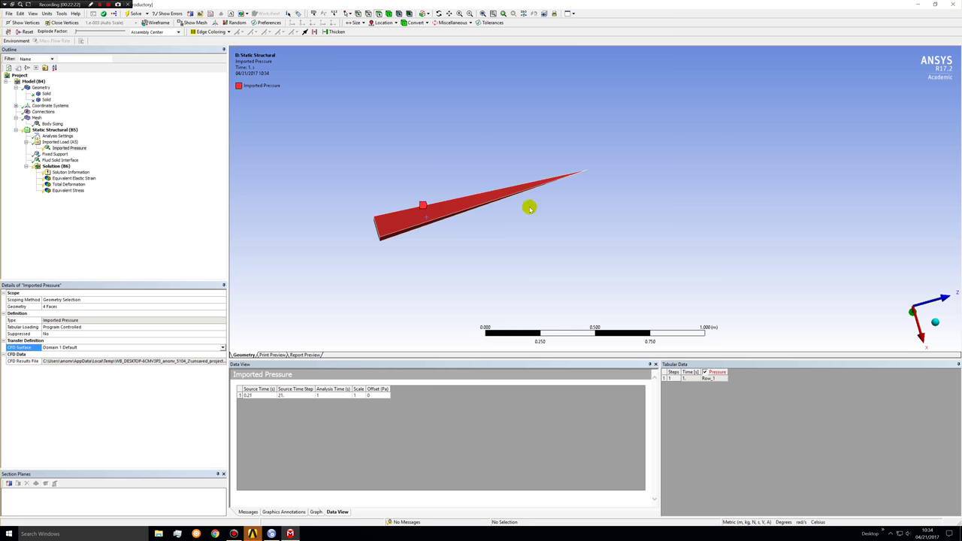
right_click(54, 130)
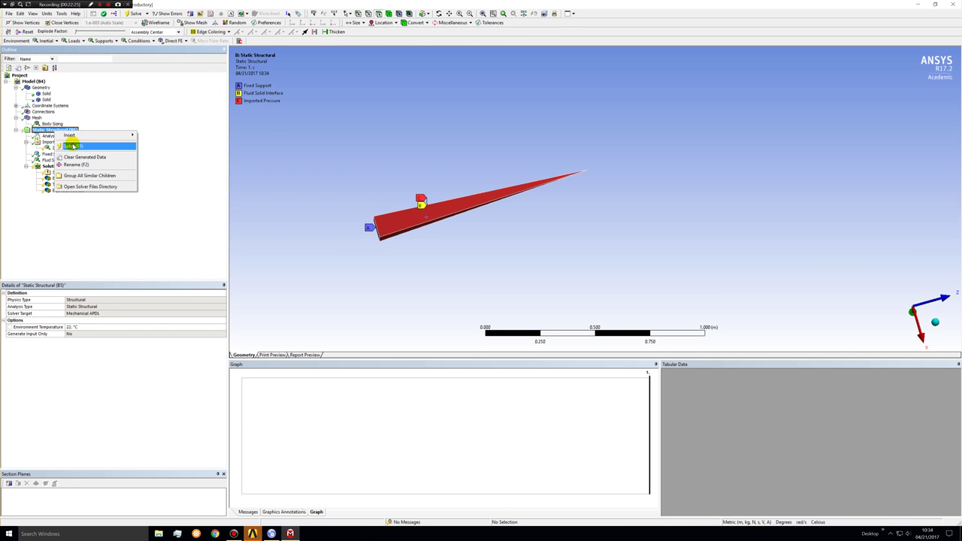
Solve the Static Structural analysis and orbit the pyramid to view the result
click(72, 146)
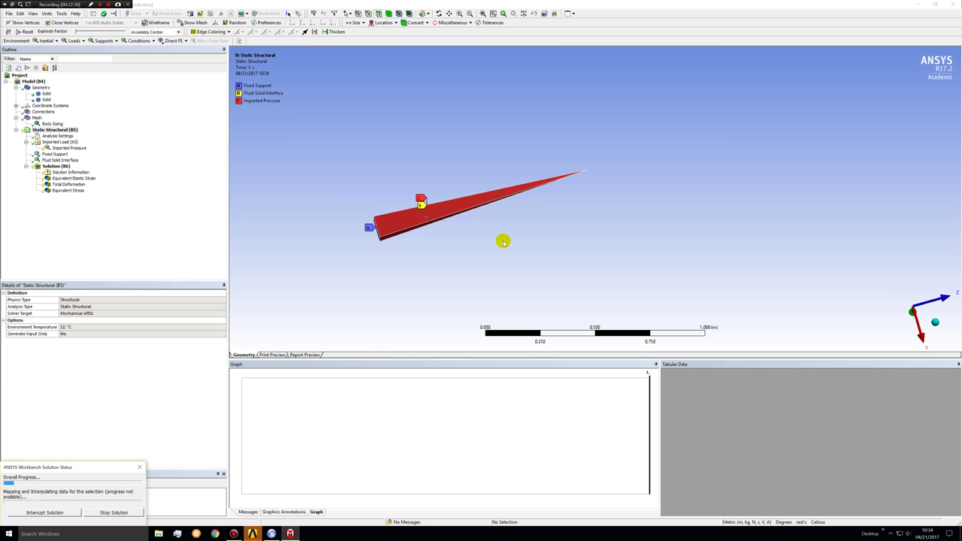
middle_drag(557, 214, 439, 225)
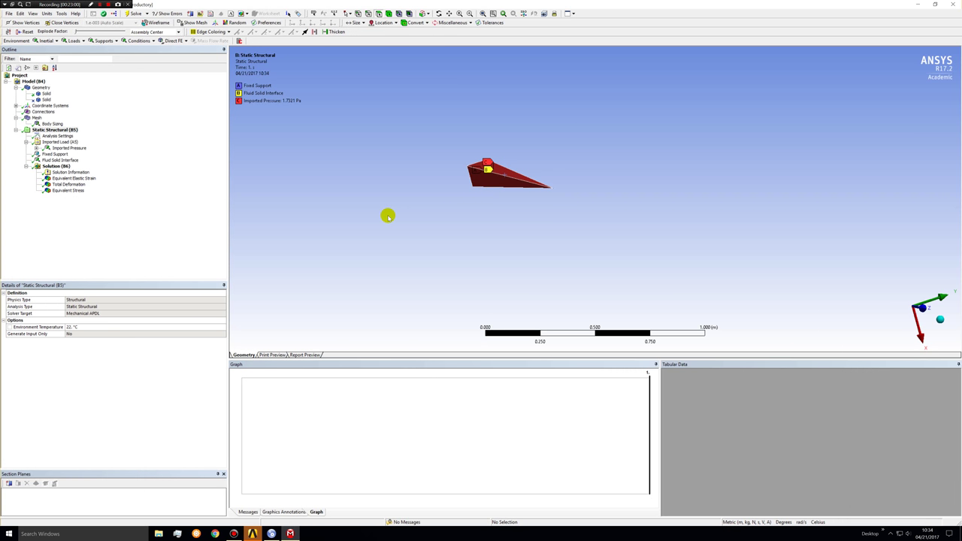
Inspect the Equivalent Elastic Strain contour zoomed on the blade tip, then show Total Deformation (max 5.6415e-008 m)
click(68, 177)
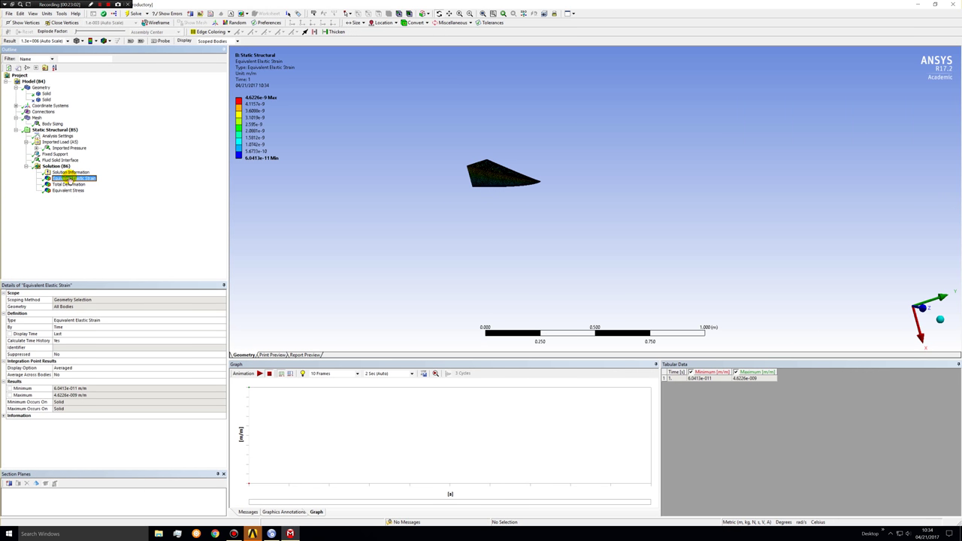
middle_drag(509, 227, 606, 276)
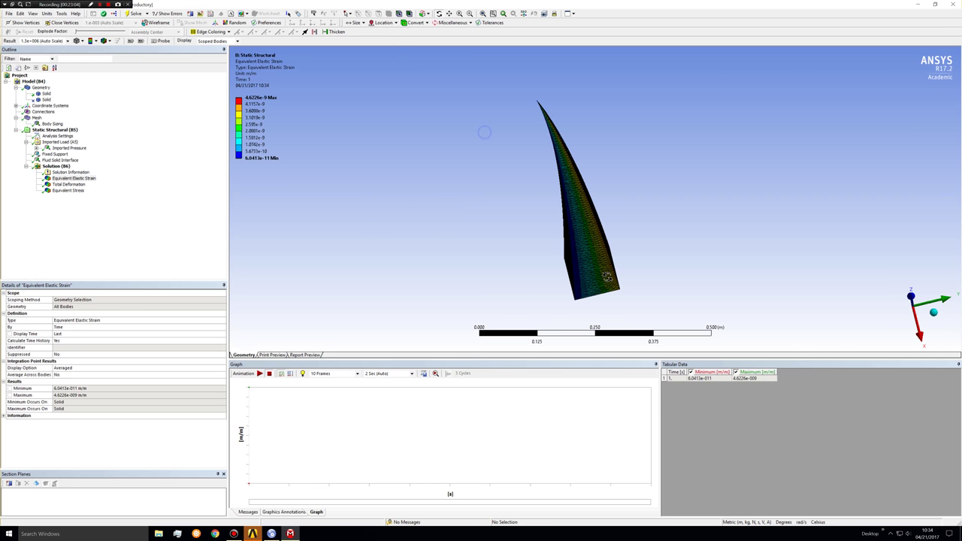
right_drag(498, 86, 581, 172)
mouse_move(666, 264)
middle_down()
mouse_move(642, 277)
mouse_move(663, 293)
mouse_move(687, 277)
mouse_move(671, 283)
mouse_move(594, 230)
mouse_move(471, 187)
middle_up()
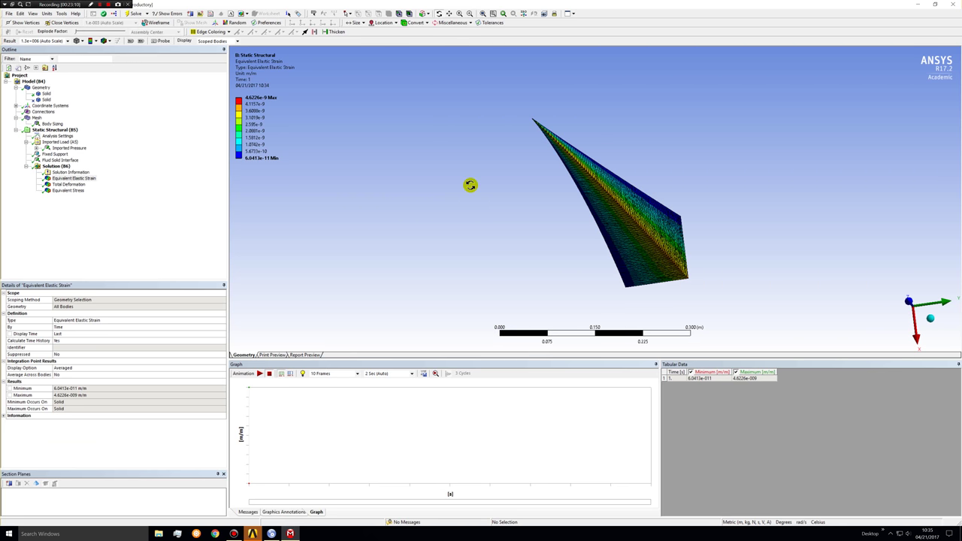
click(72, 184)
middle_drag(522, 225, 645, 242)
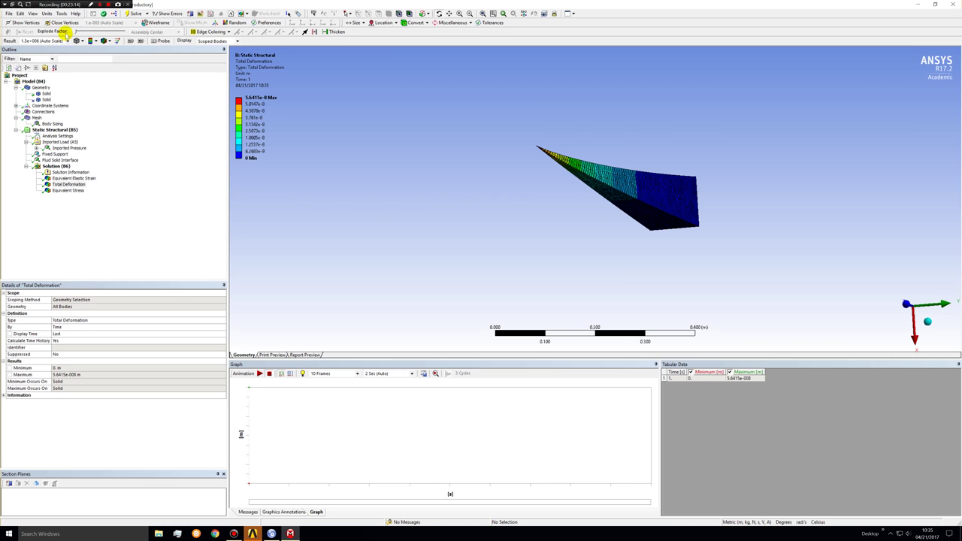
Display the total deformation at True Scale (1.0) and zoom into the contour
click(67, 40)
click(45, 50)
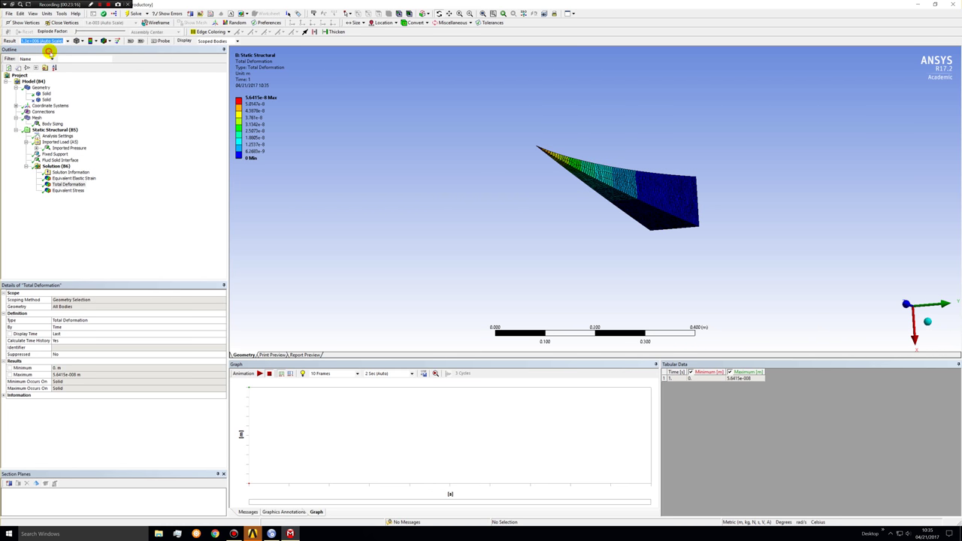
middle_drag(659, 254, 685, 266)
drag(546, 133, 676, 229)
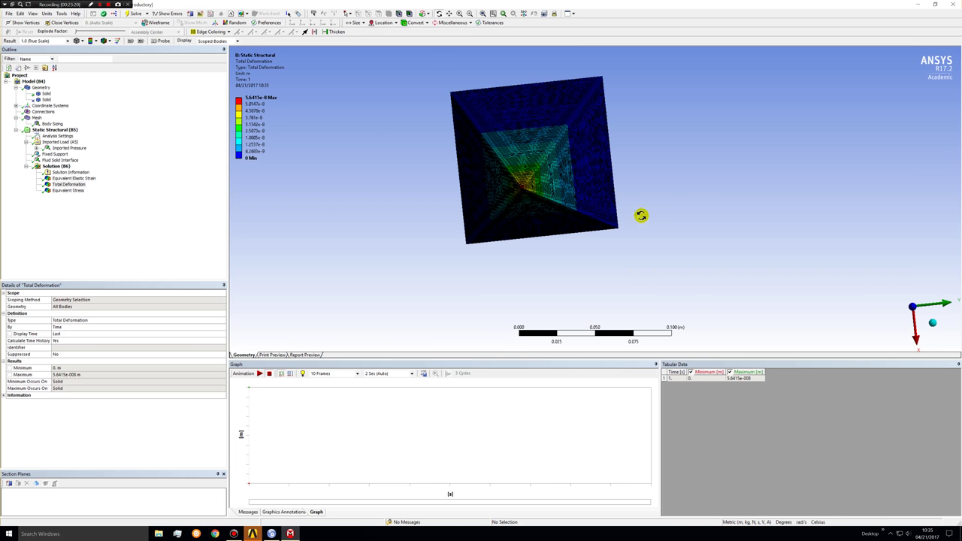
Rotate the pyramid to side and other angles to examine the true-scale deformation
middle_drag(551, 199, 594, 180)
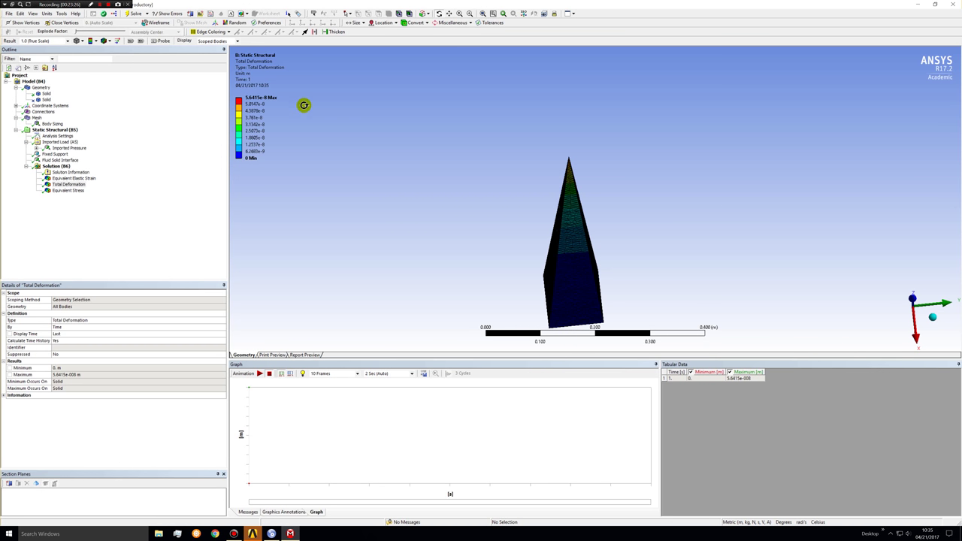
drag(558, 305, 586, 275)
scroll(585, 275, up, 5)
scroll(684, 224, down, 5)
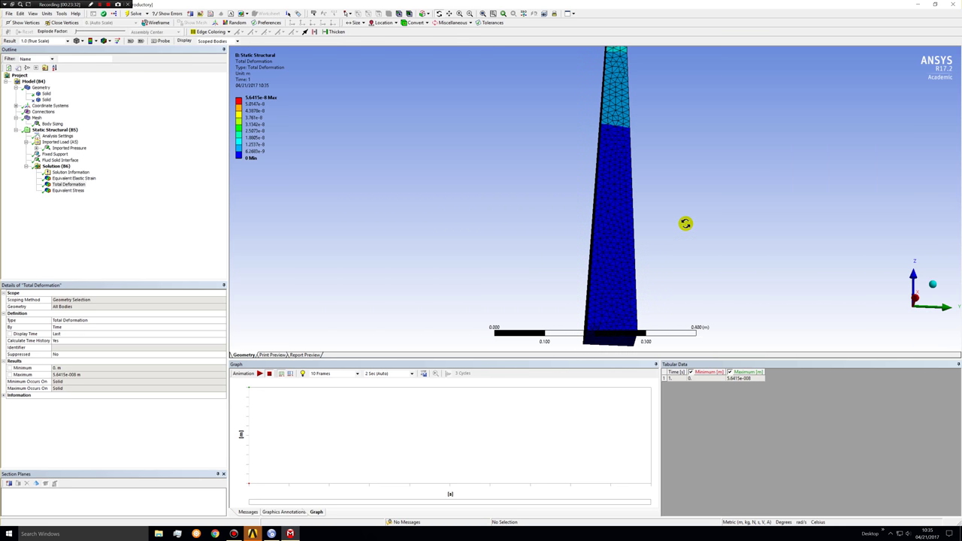
drag(657, 178, 650, 223)
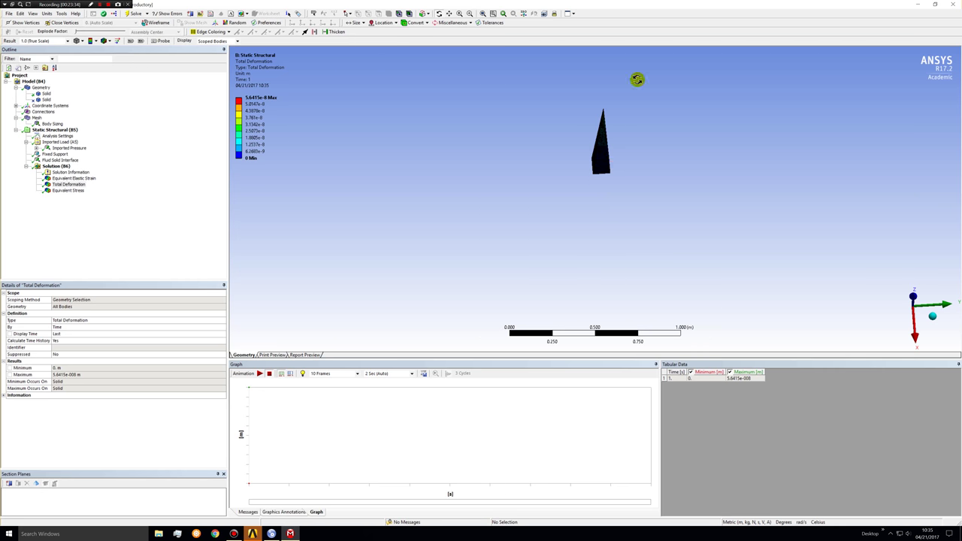
scroll(626, 155, up, 4)
scroll(682, 258, down, 3)
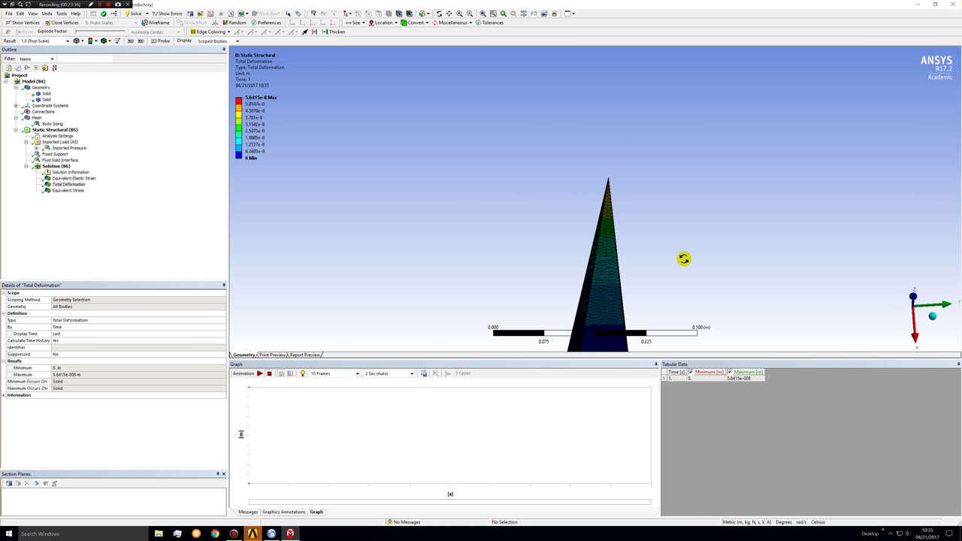
click(67, 190)
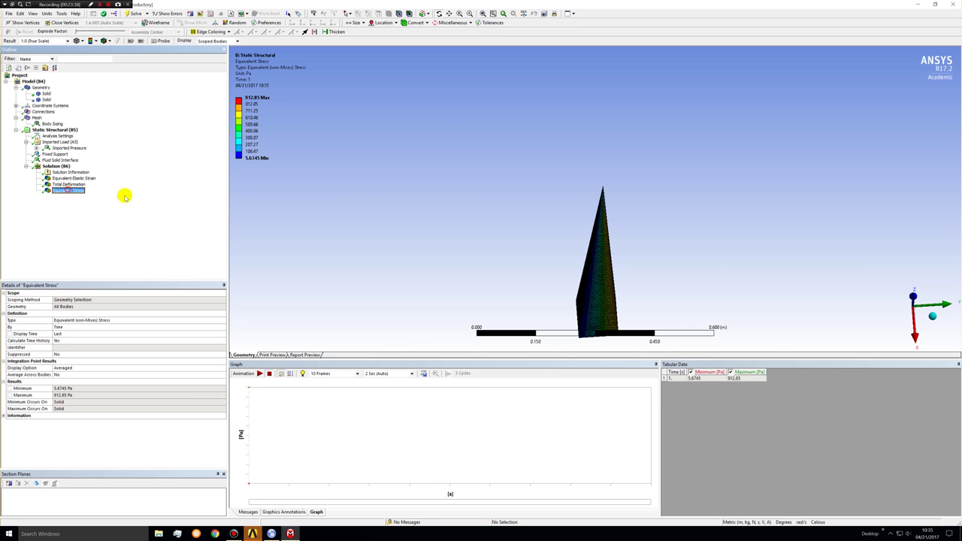
drag(613, 300, 771, 230)
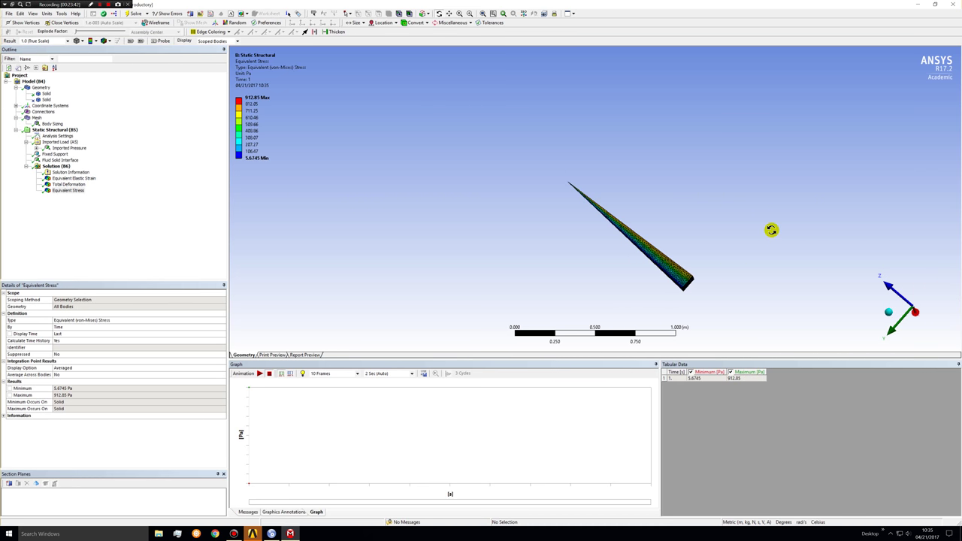
right_drag(615, 202, 721, 243)
drag(721, 243, 563, 166)
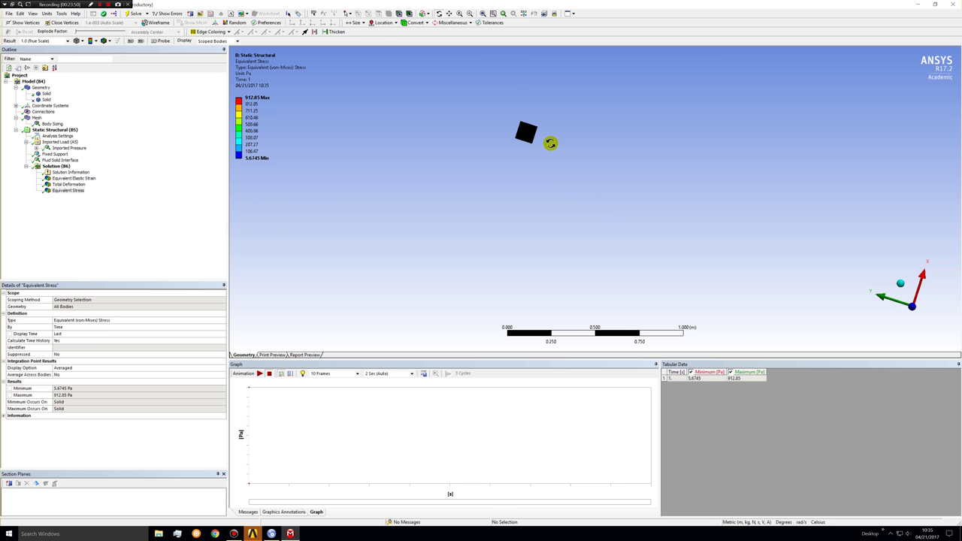
drag(521, 105, 437, 163)
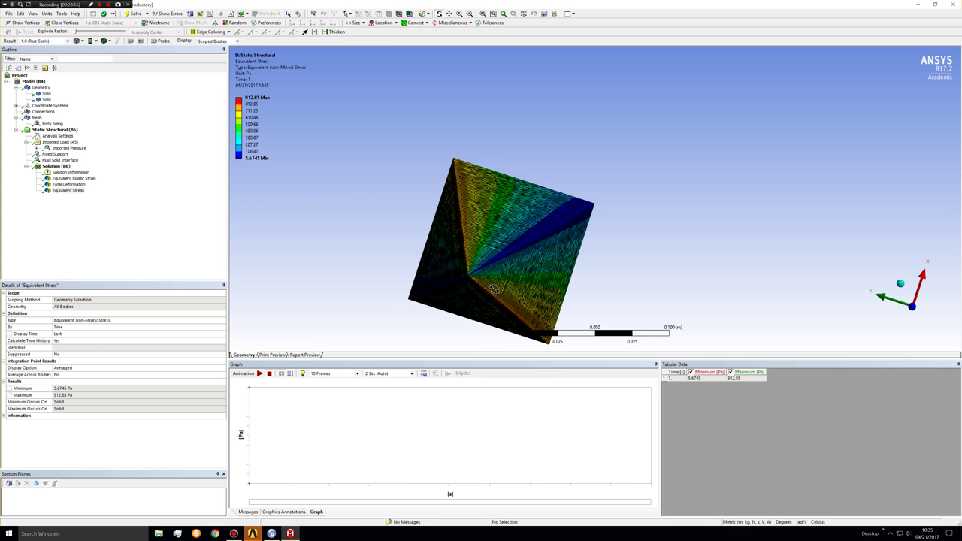
scroll(494, 289, up, 5)
scroll(511, 279, down, 8)
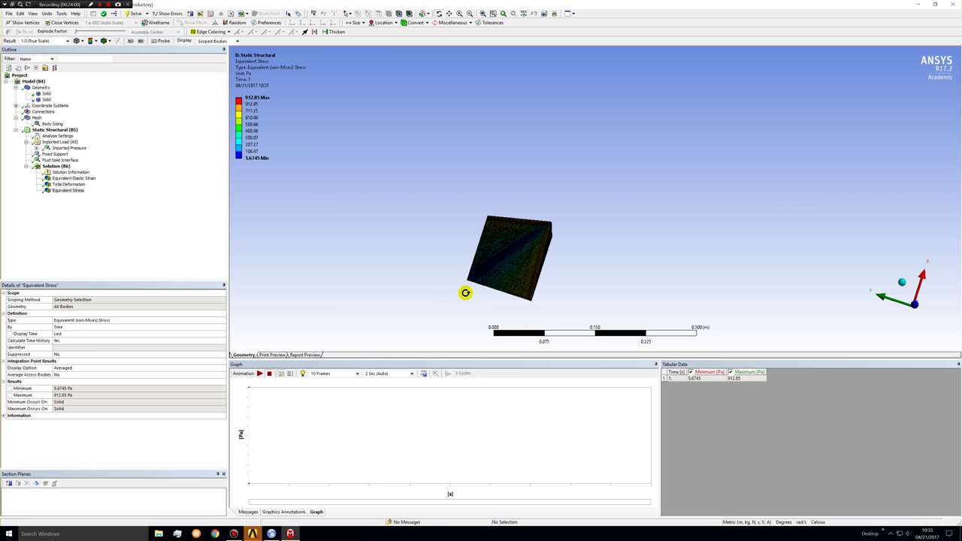
scroll(518, 280, down, 1)
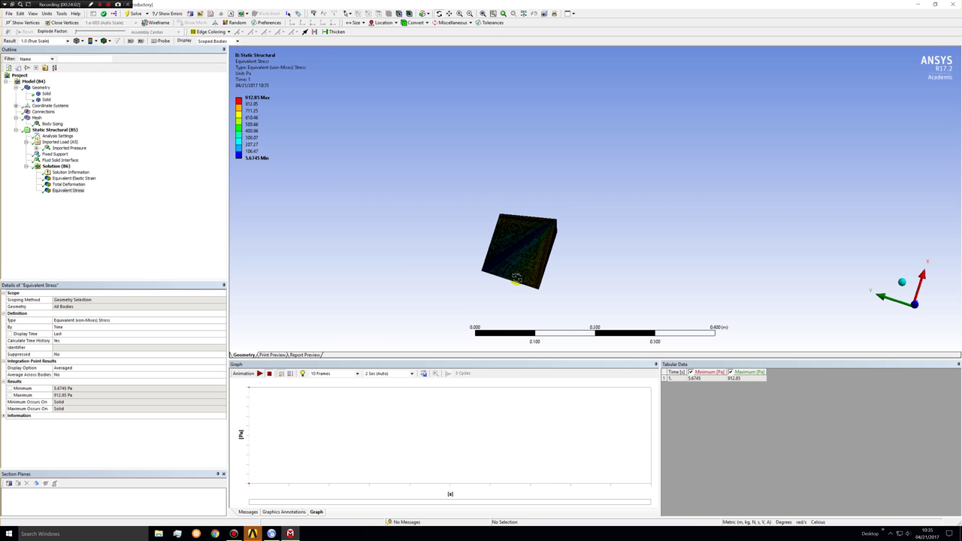
drag(610, 266, 551, 258)
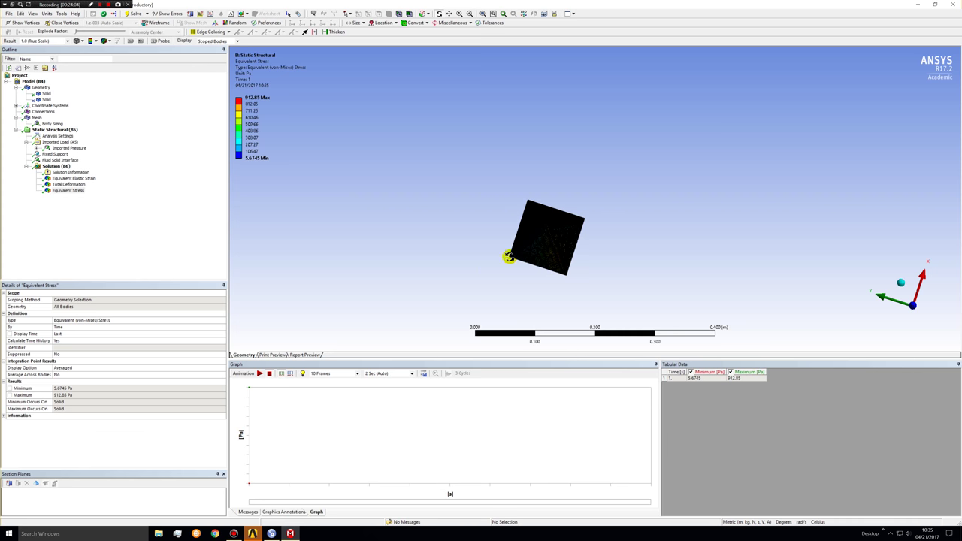
scroll(635, 273, up, 5)
drag(635, 273, 584, 284)
scroll(584, 283, down, 3)
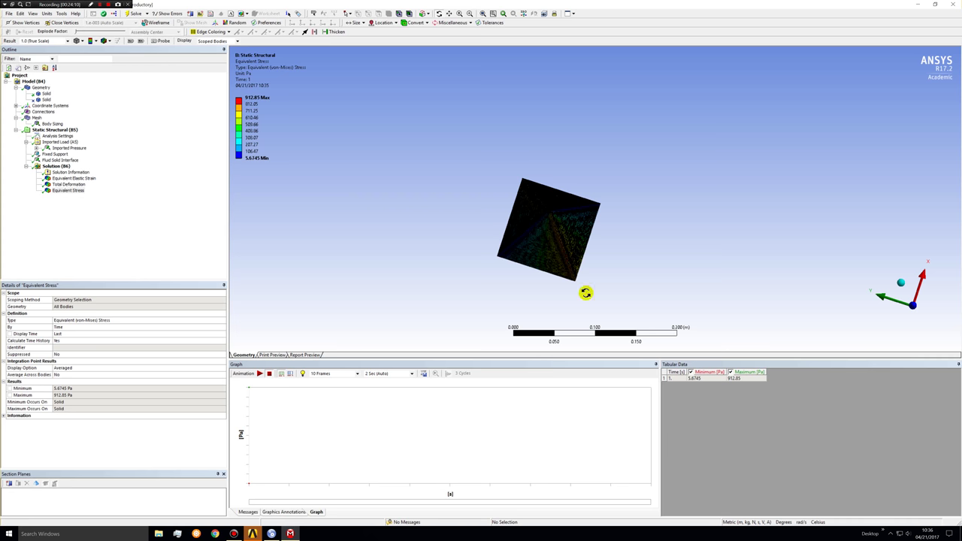
scroll(564, 267, up, 8)
drag(564, 267, 673, 226)
scroll(621, 206, down, 10)
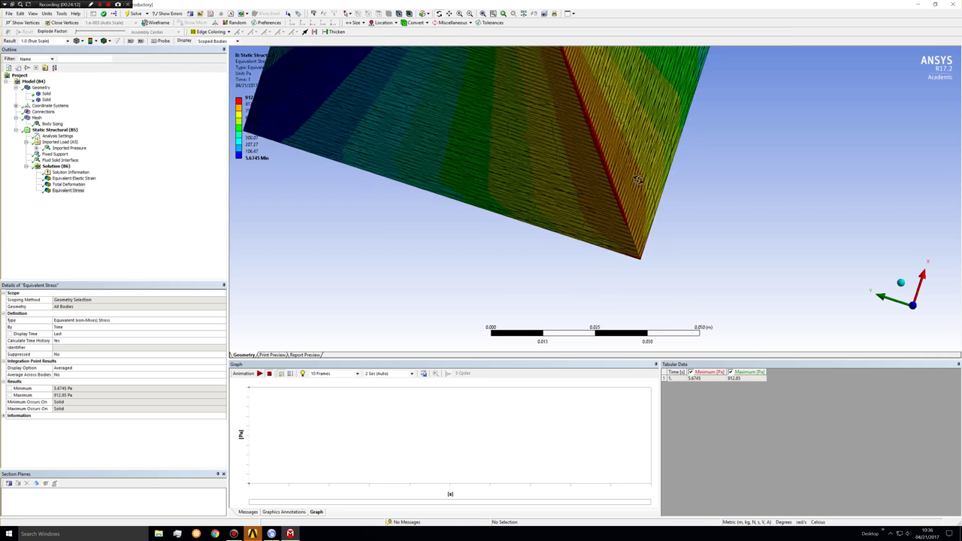
scroll(624, 217, up, 5)
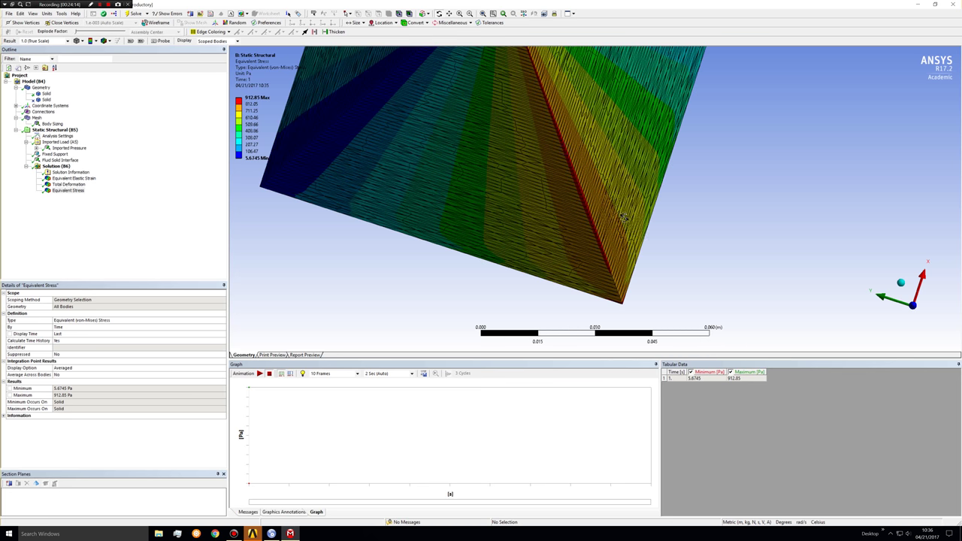
scroll(584, 215, down, 9)
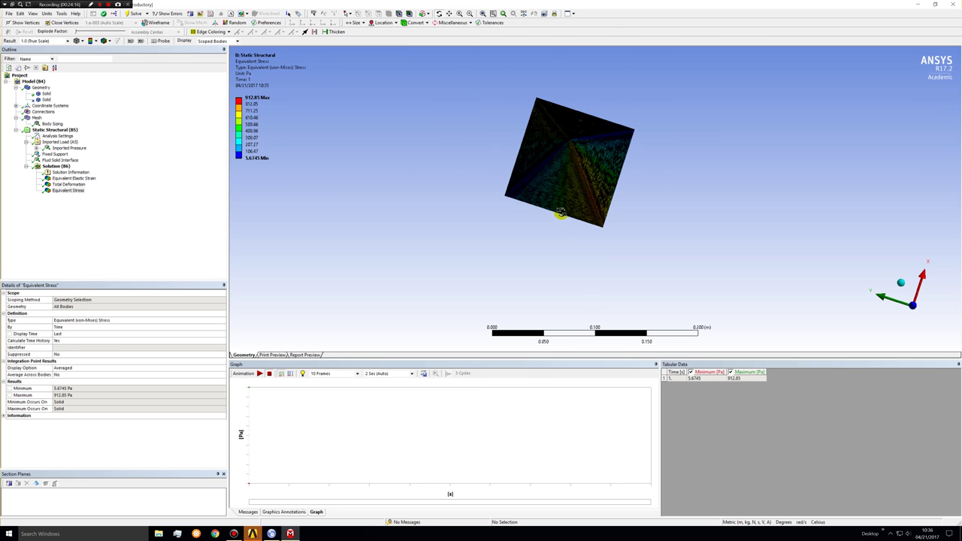
drag(535, 236, 602, 208)
scroll(599, 225, down, 3)
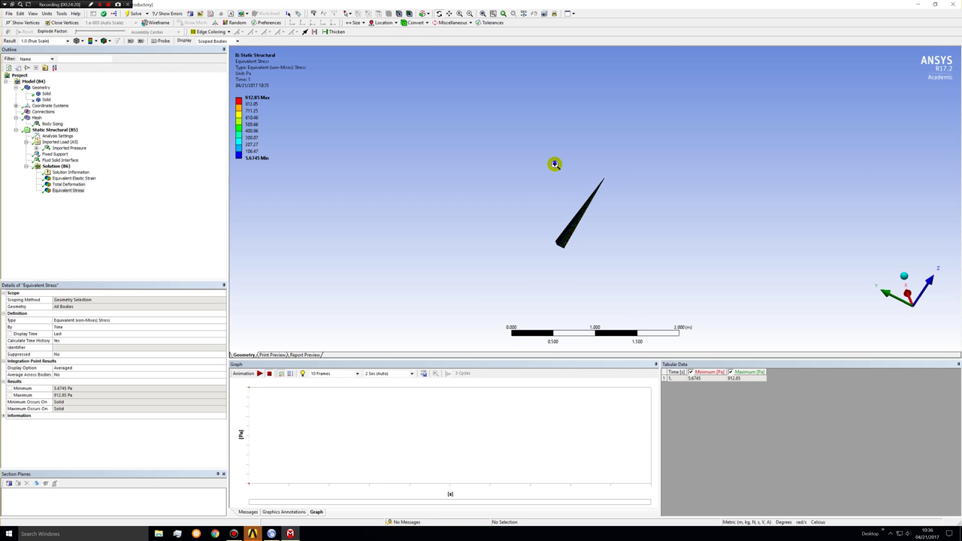
scroll(591, 208, down, 2)
scroll(586, 233, up, 4)
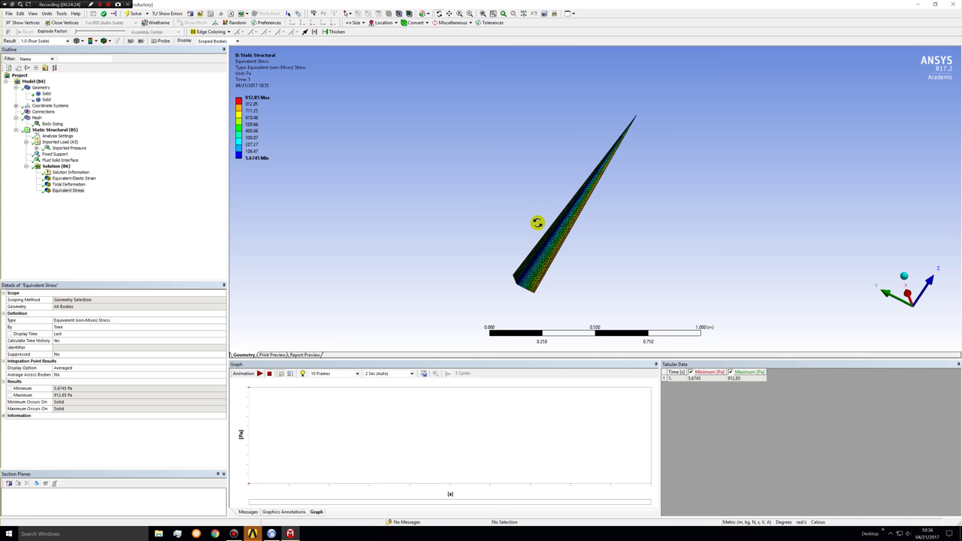
scroll(510, 194, up, 3)
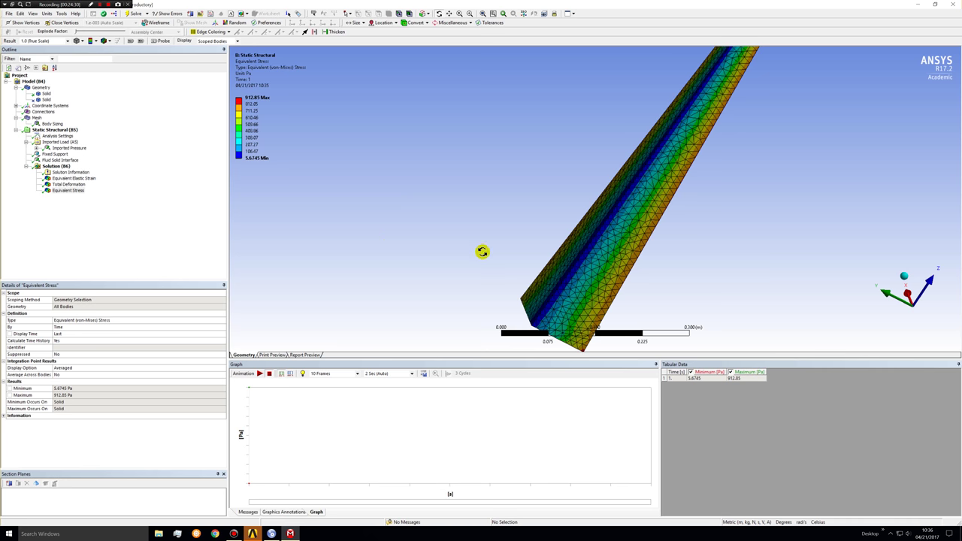
scroll(529, 229, down, 2)
drag(730, 222, 675, 192)
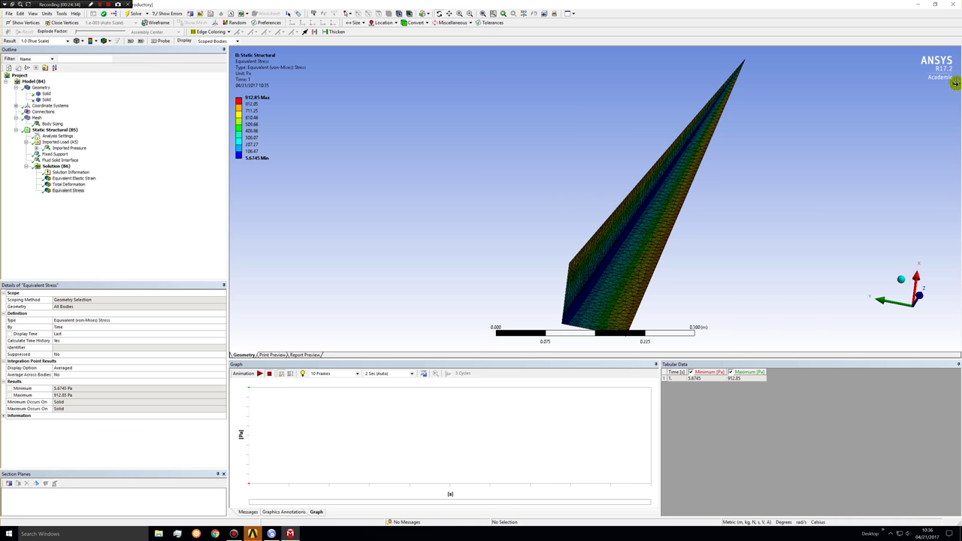